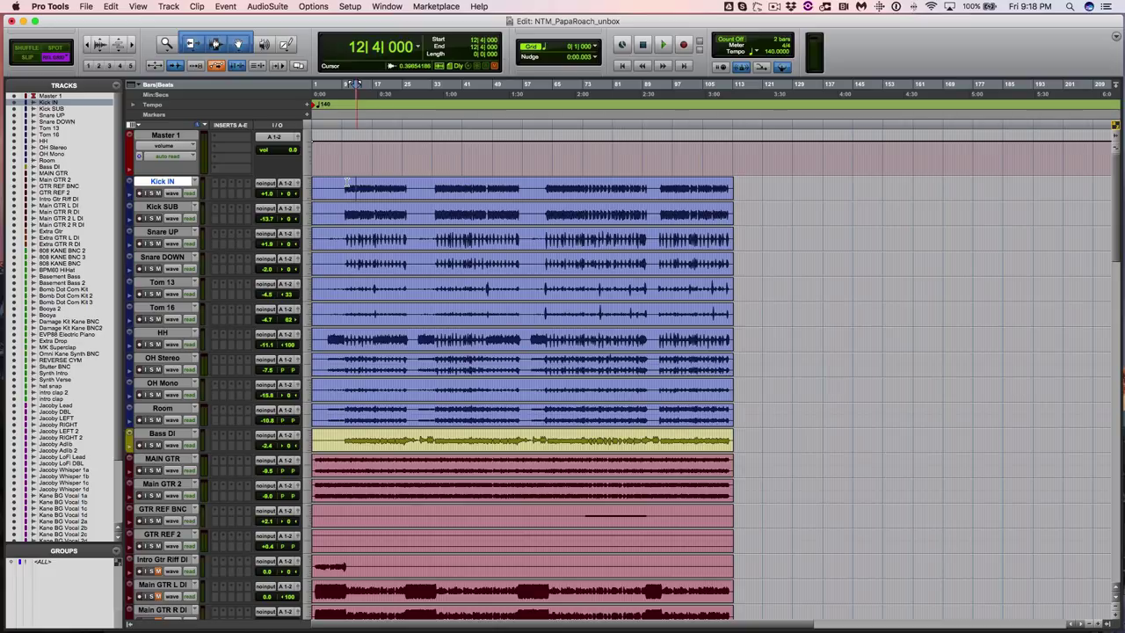
# Survey the track list and all the channels in the mixer, then return to the timeline
pyautogui.scroll(-5, 347, 182)
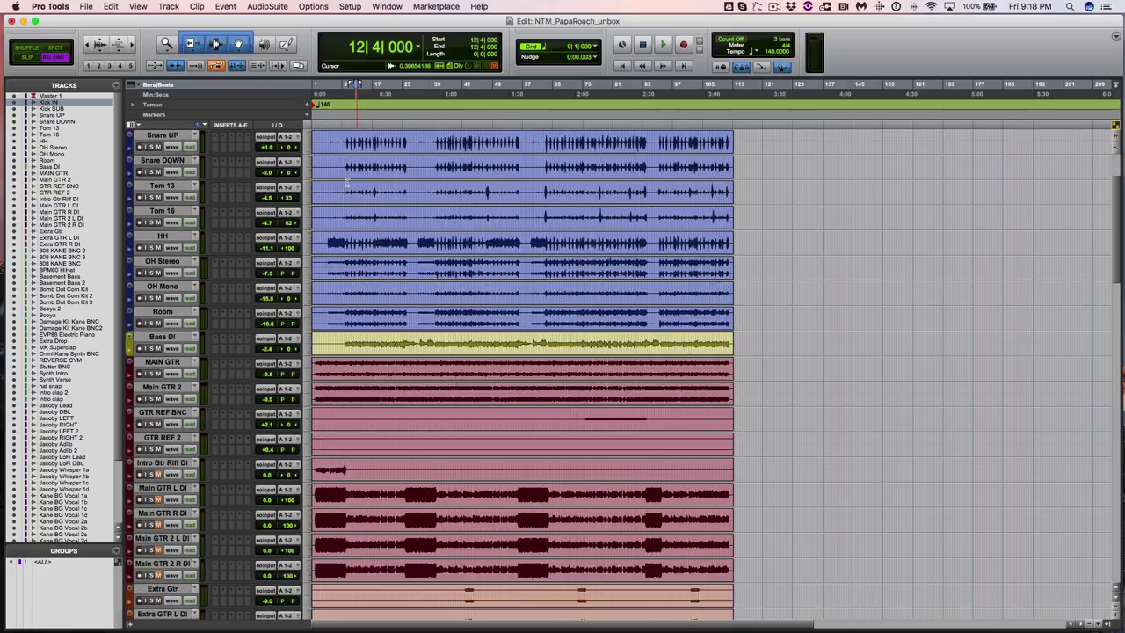
pyautogui.scroll(-20, 348, 182)
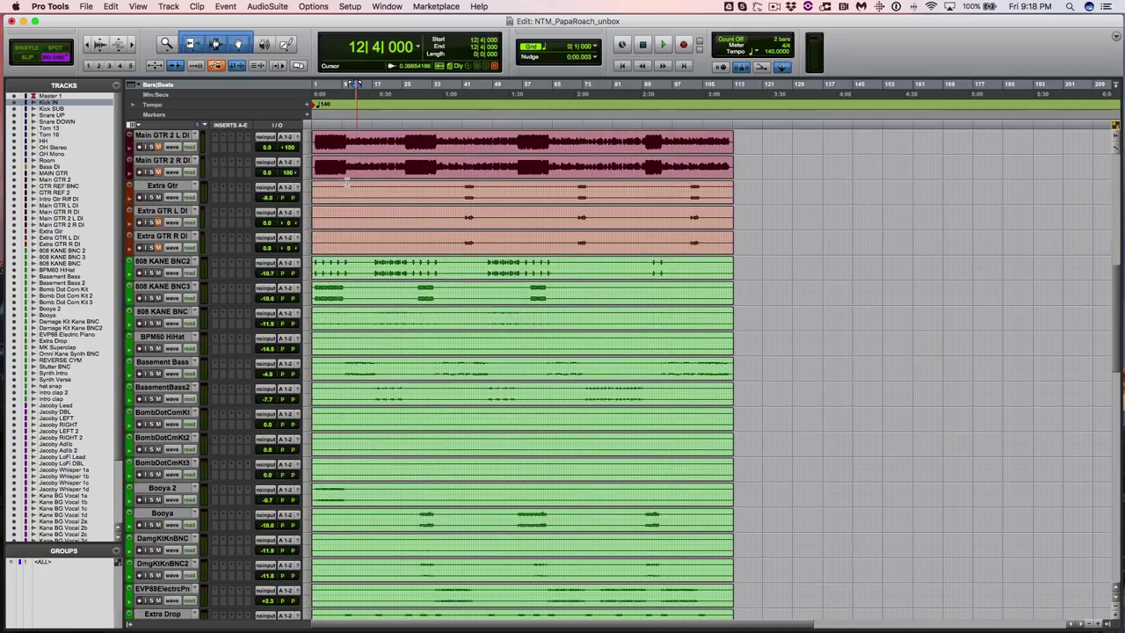
pyautogui.scroll(-20, 347, 182)
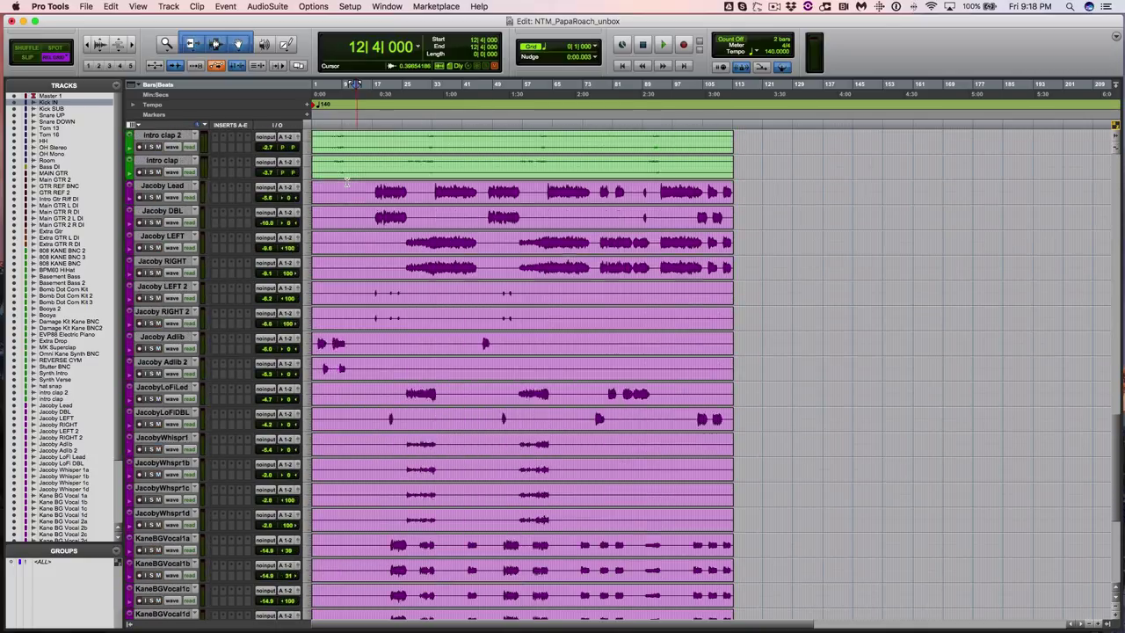
pyautogui.scroll(20, 347, 182)
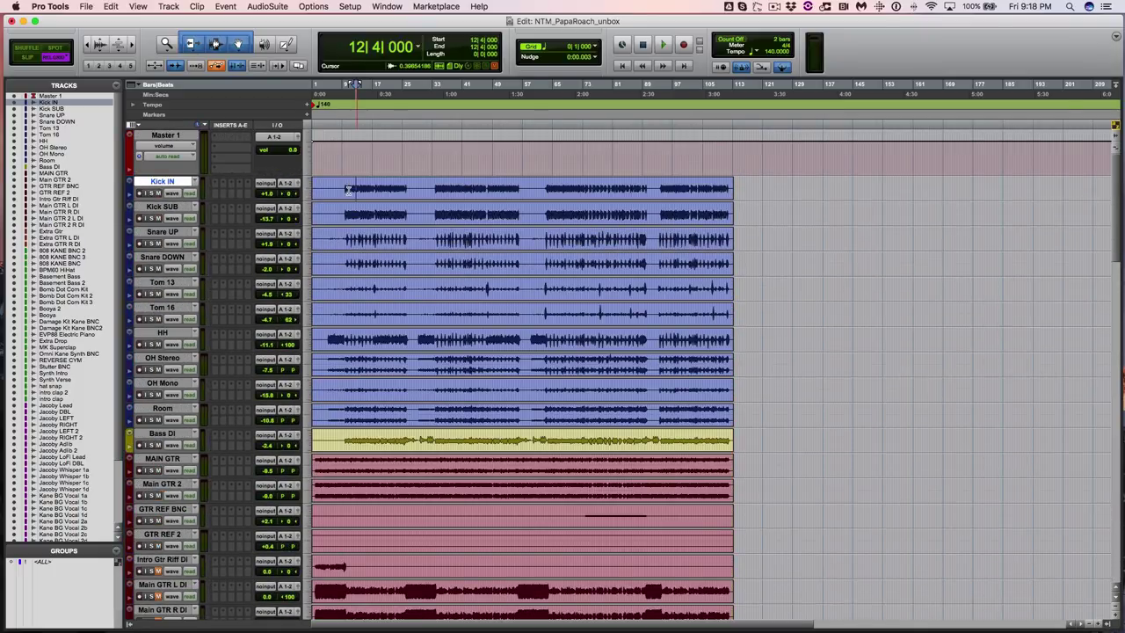
pyautogui.press('super+equal')
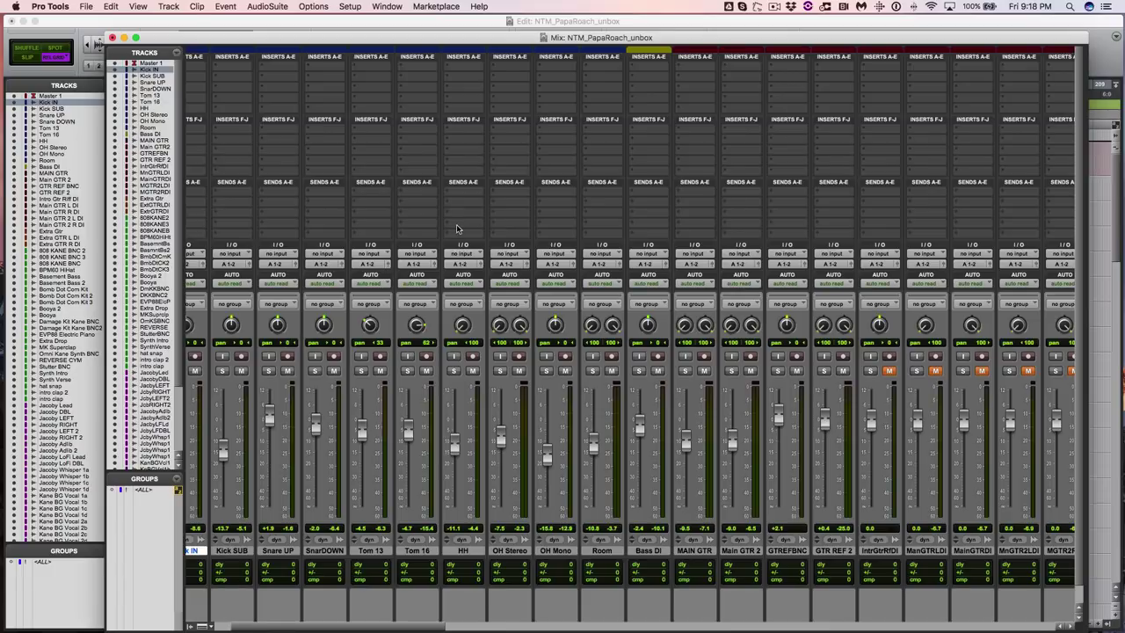
pyautogui.hscroll(10, 456, 229)
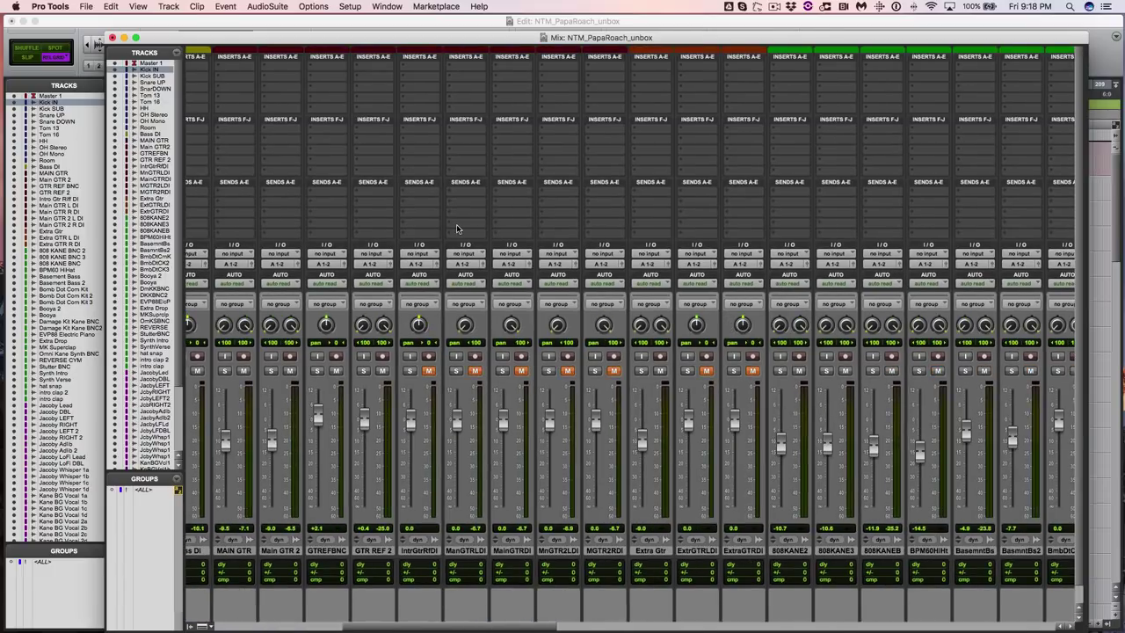
pyautogui.hscroll(20, 457, 229)
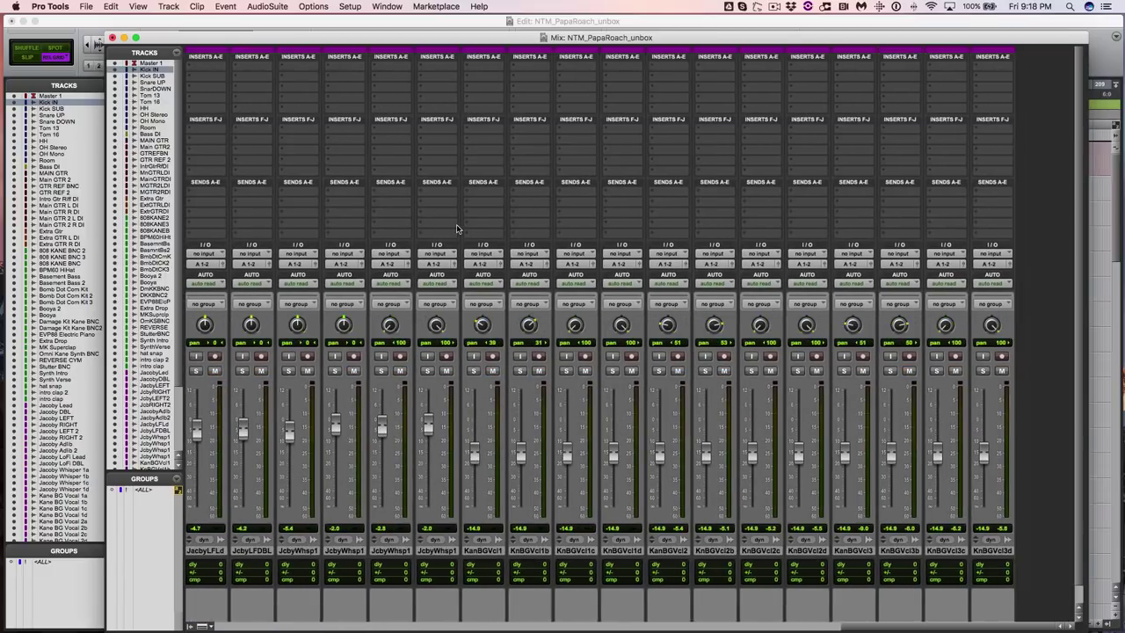
pyautogui.hscroll(-20, 456, 228)
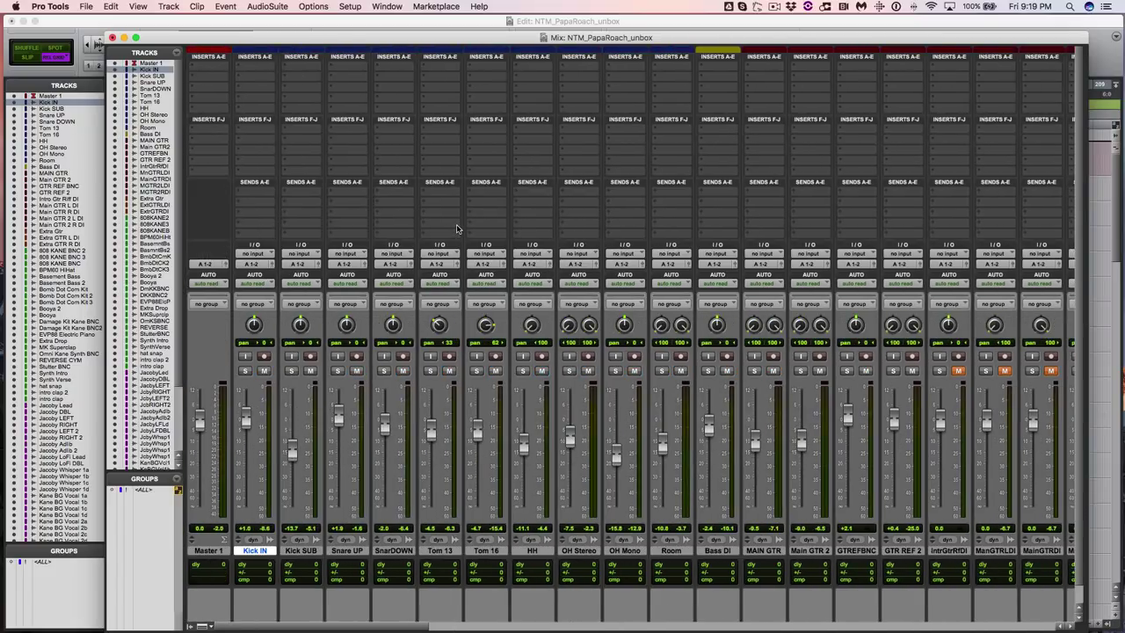
pyautogui.press('super+equal')
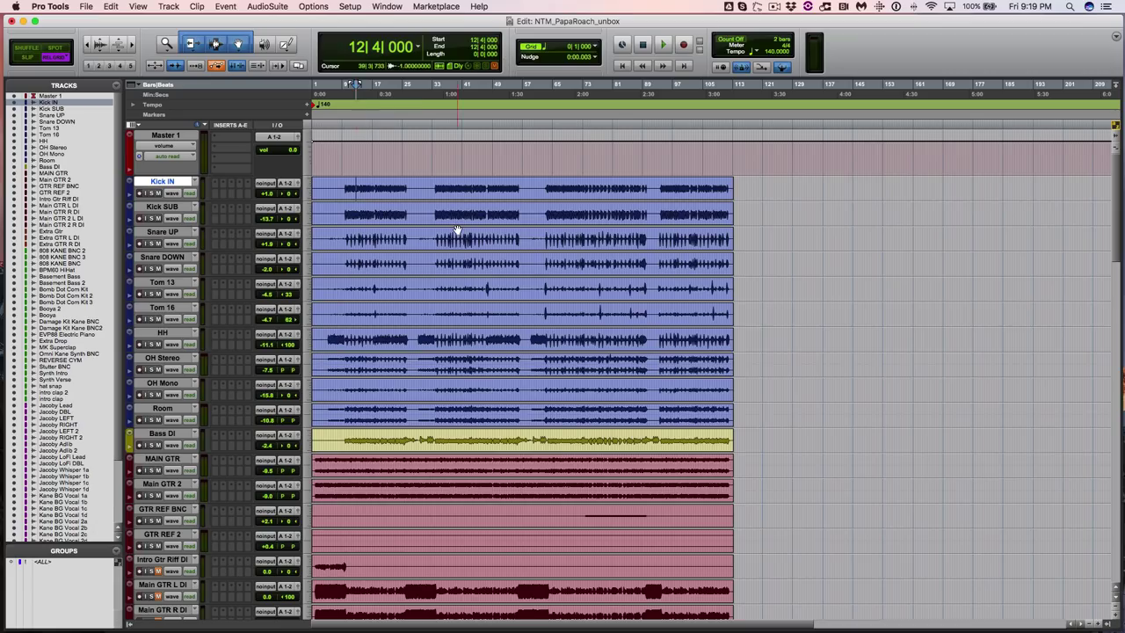
# Audition the song, jumping to bars 28, 36, 60 and 83, then select Kick IN through Room
pyautogui.click(346, 185)
pyautogui.press('space')
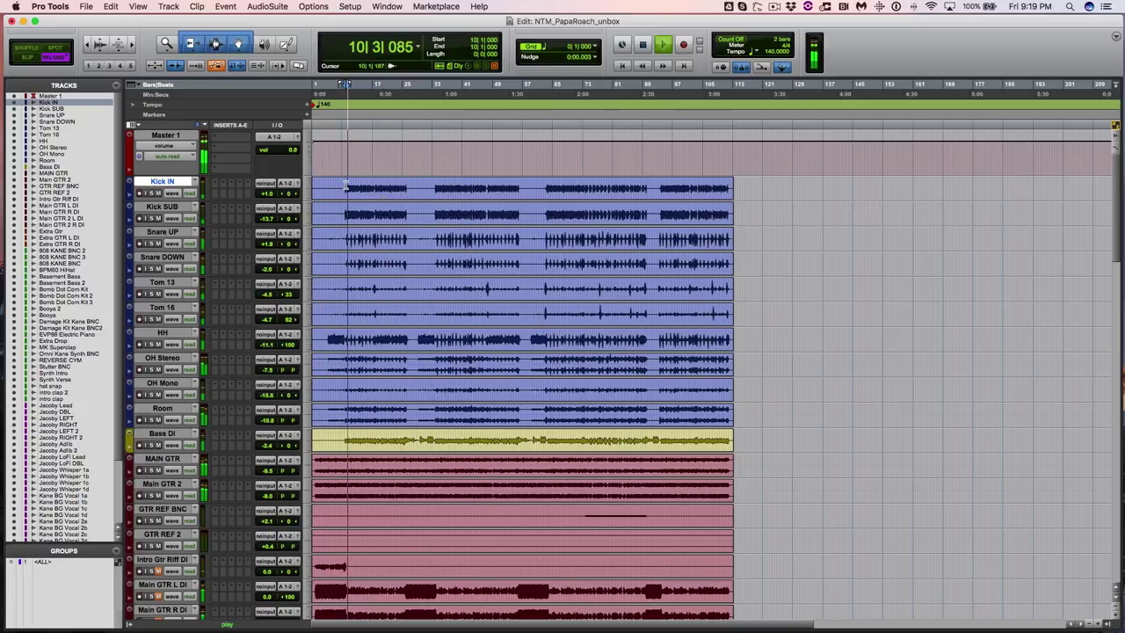
pyautogui.press('super+bracketright')
pyautogui.press('super+bracketright')
pyautogui.press('super+bracketright')
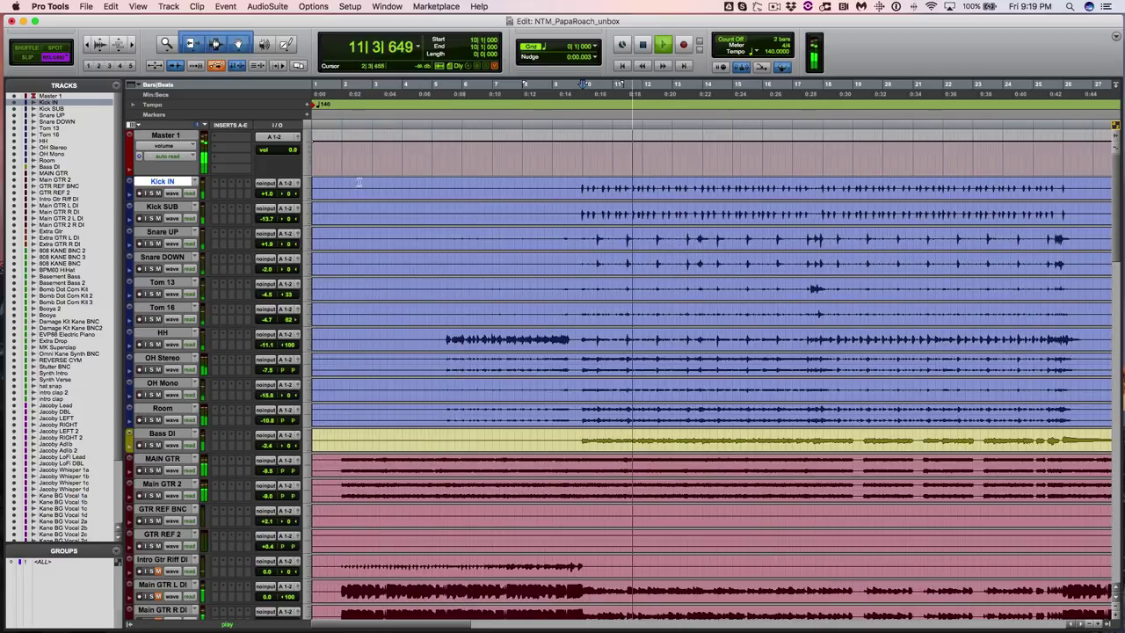
pyautogui.press('super+bracketleft')
pyautogui.press('super+bracketleft')
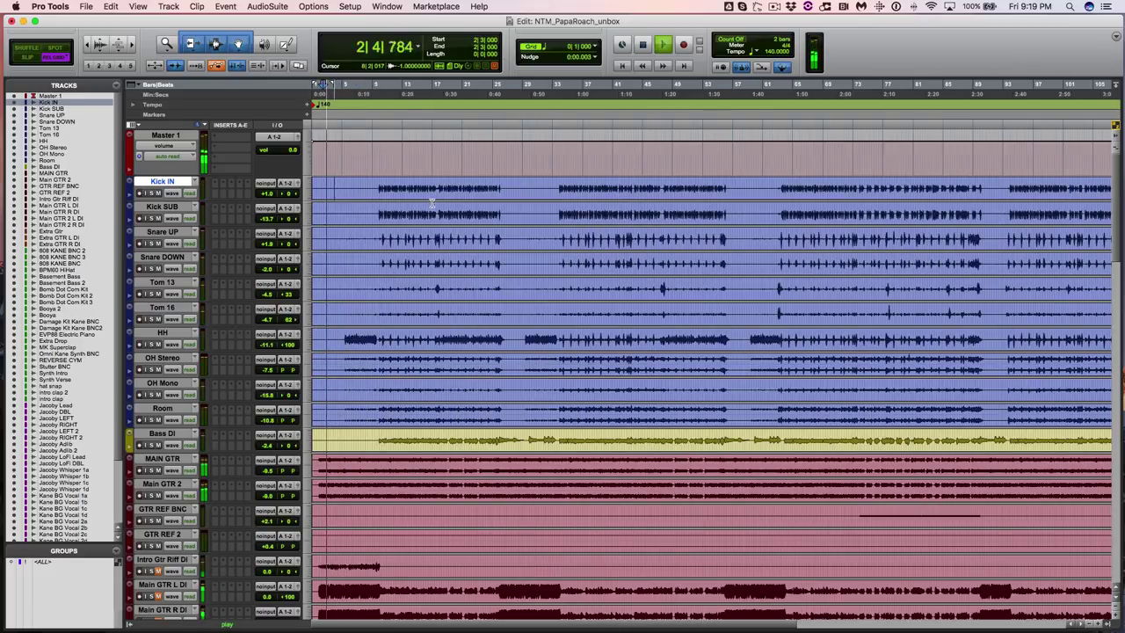
pyautogui.click(515, 186)
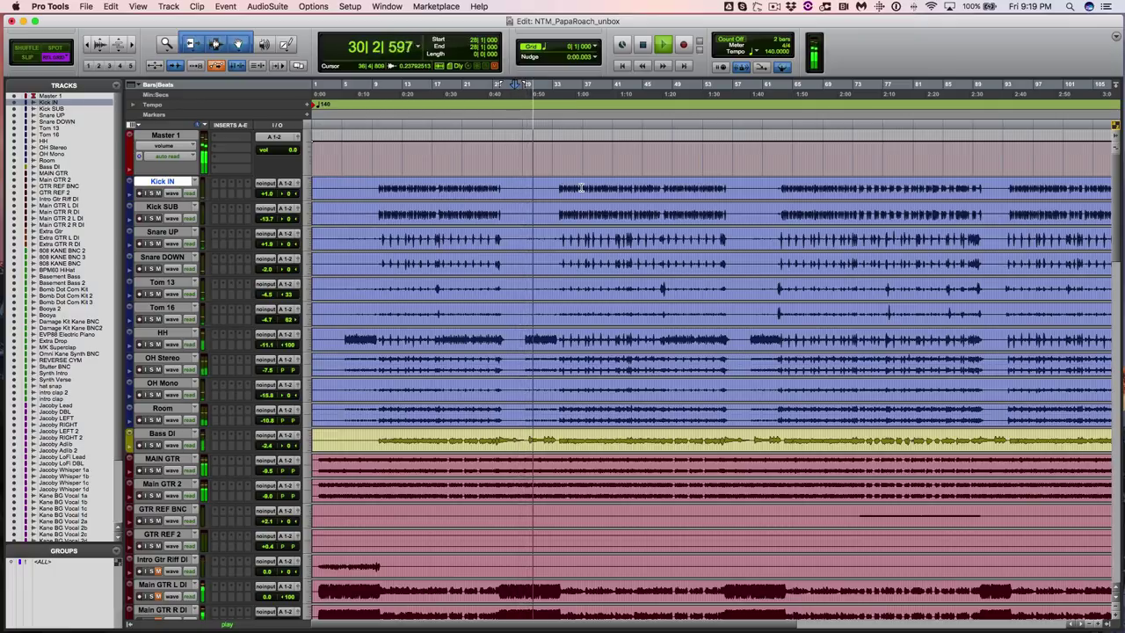
pyautogui.click(581, 187)
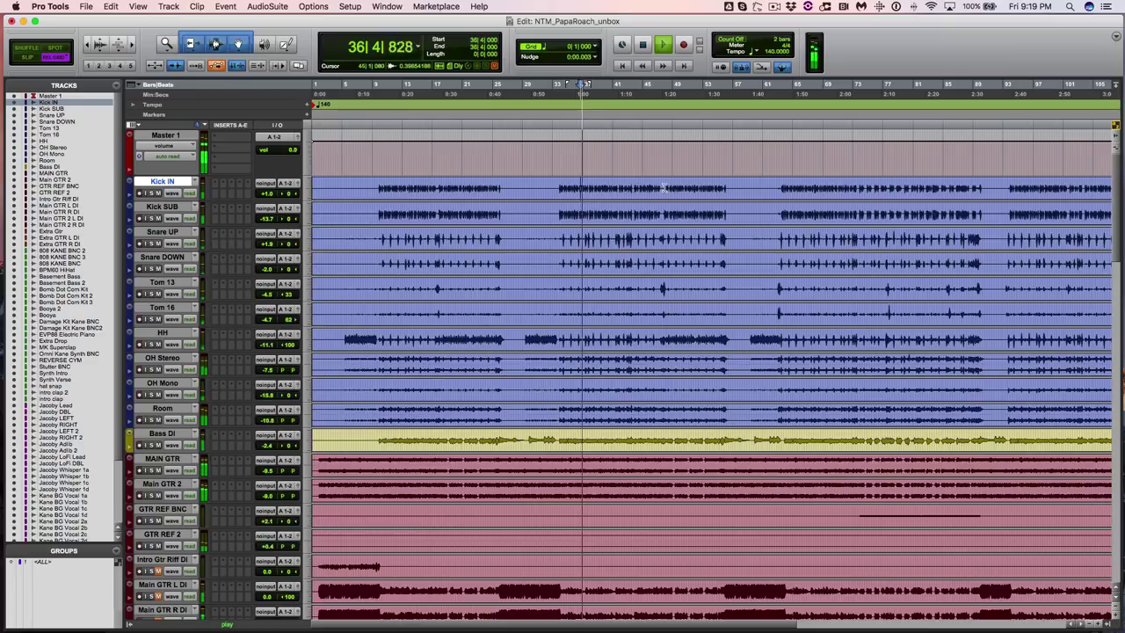
pyautogui.click(759, 189)
pyautogui.click(759, 189)
pyautogui.press('super+bracketleft')
pyautogui.click(623, 187)
pyautogui.press('space')
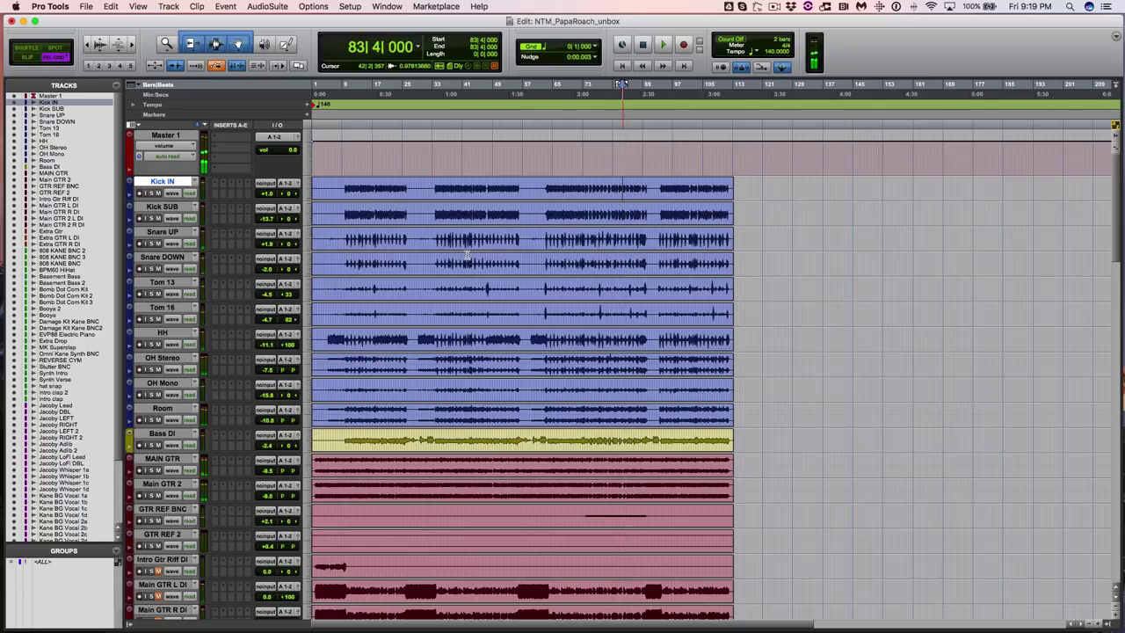
pyautogui.keyDown('shift'); pyautogui.click(163, 409); pyautogui.keyUp('shift')
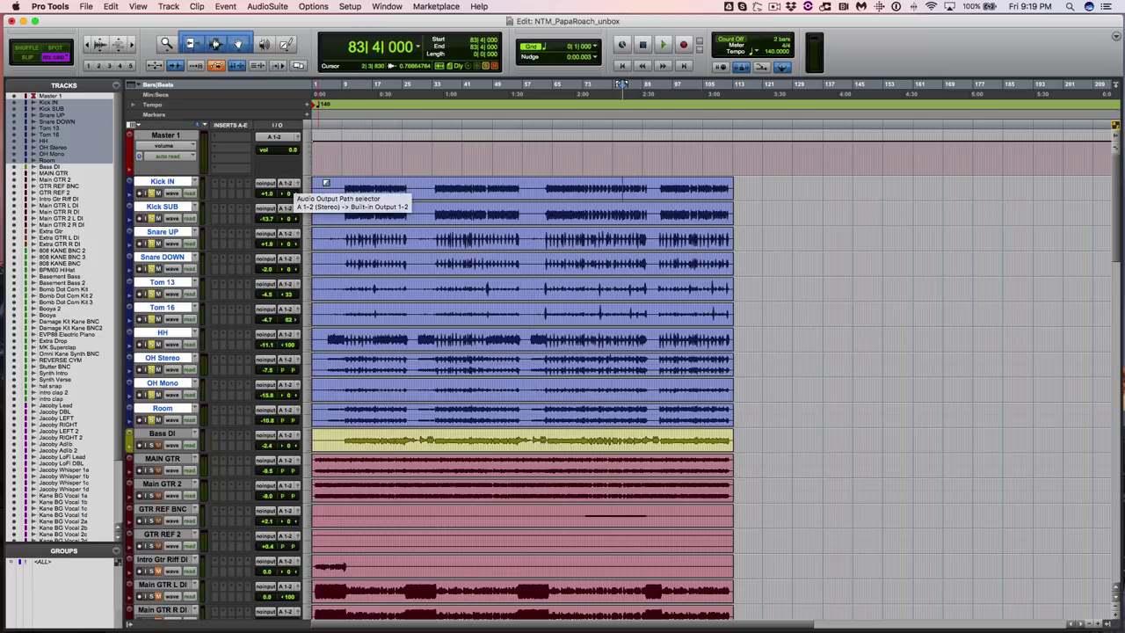
# Audition the drums from bar 9 beat 4, then again from bar 29
pyautogui.click(349, 182)
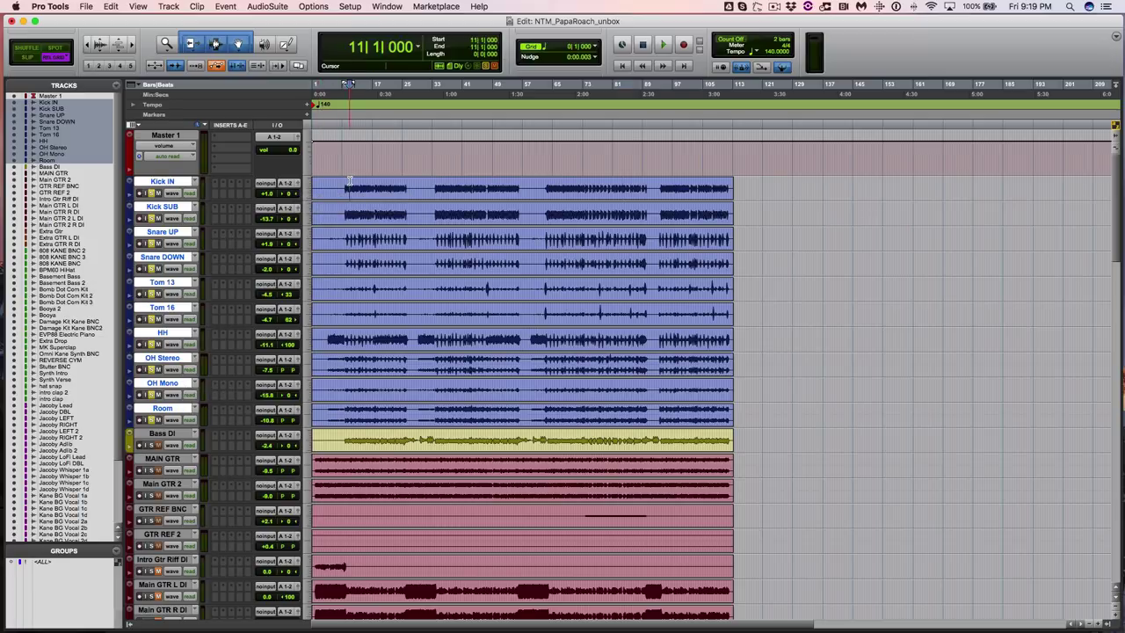
pyautogui.press('super+bracketright')
pyautogui.press('super+bracketright')
pyautogui.press('super+bracketright')
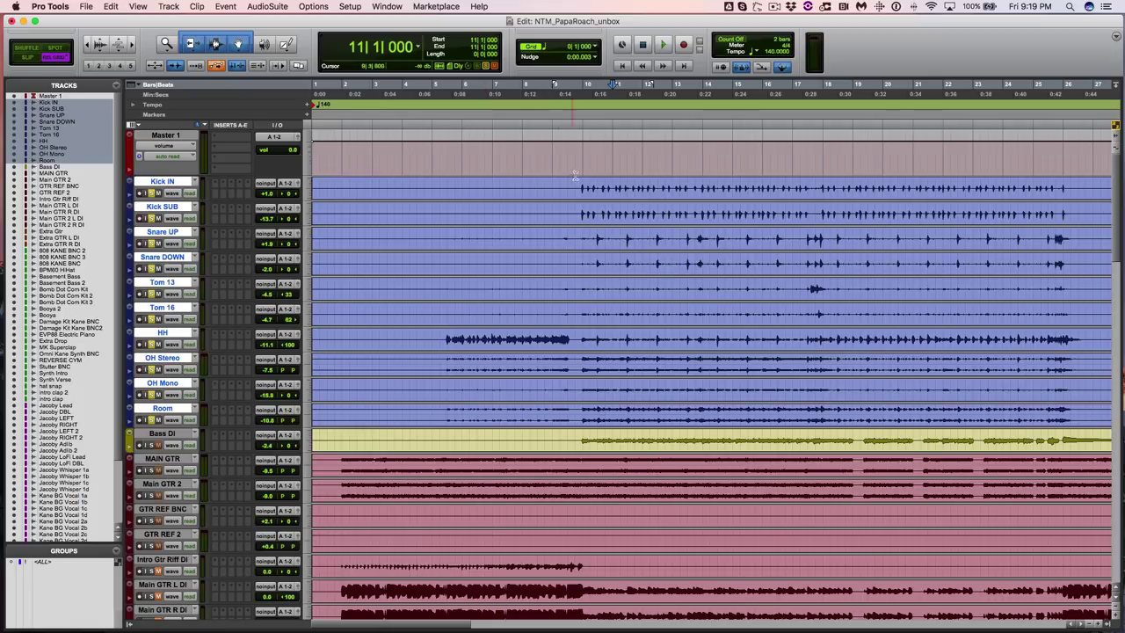
pyautogui.click(577, 182)
pyautogui.press('space')
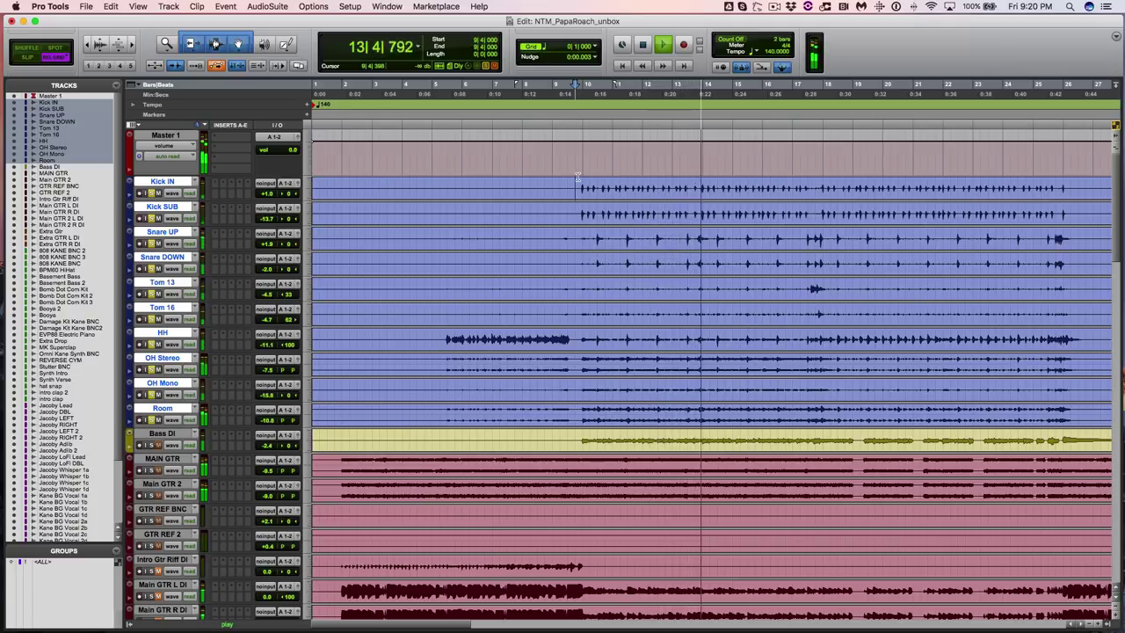
pyautogui.press('space')
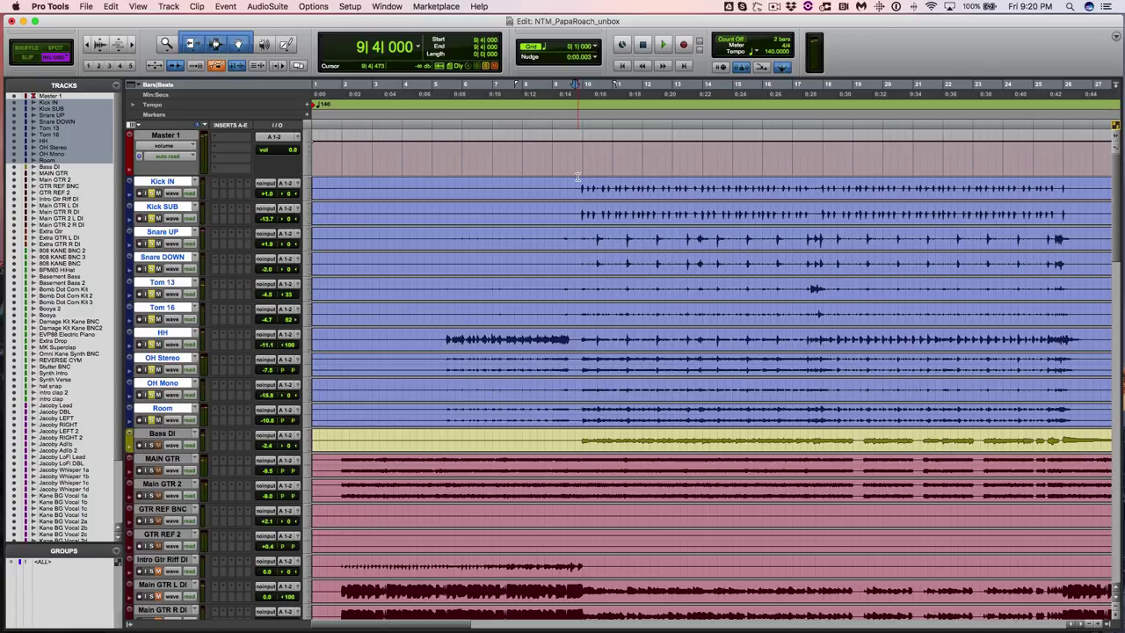
pyautogui.press('super+bracketleft')
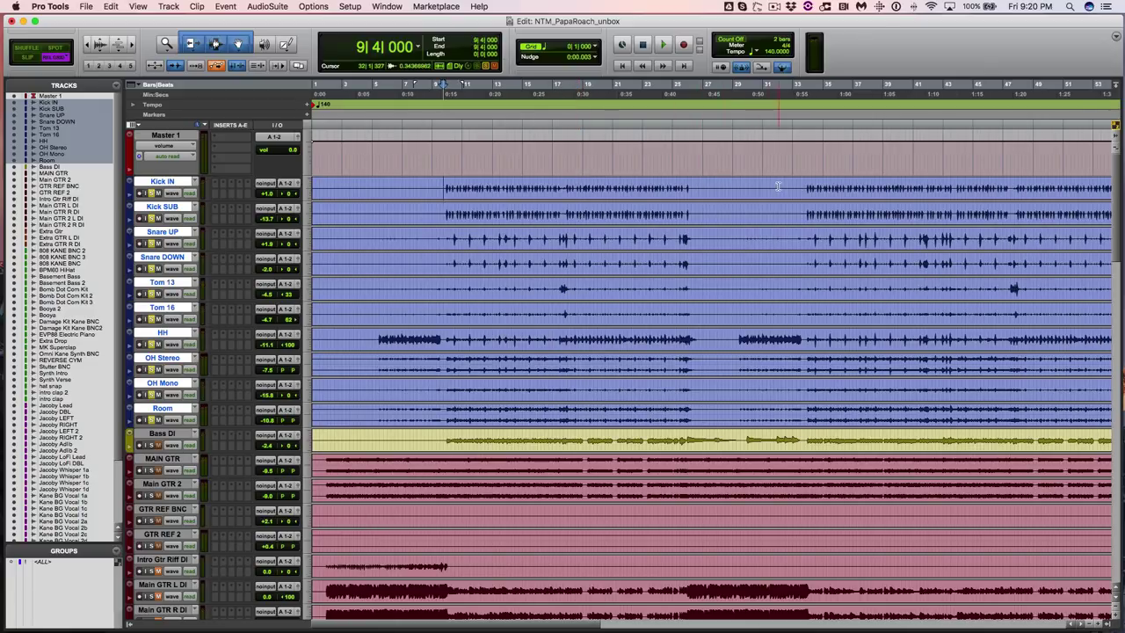
pyautogui.click(739, 185)
pyautogui.press('space')
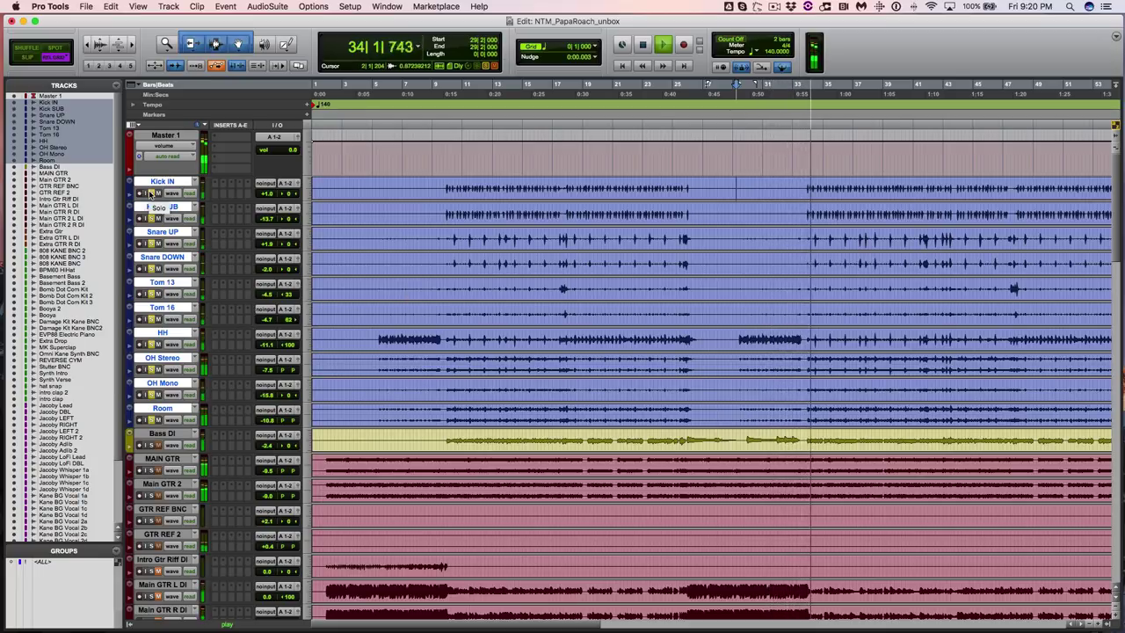
pyautogui.press('space')
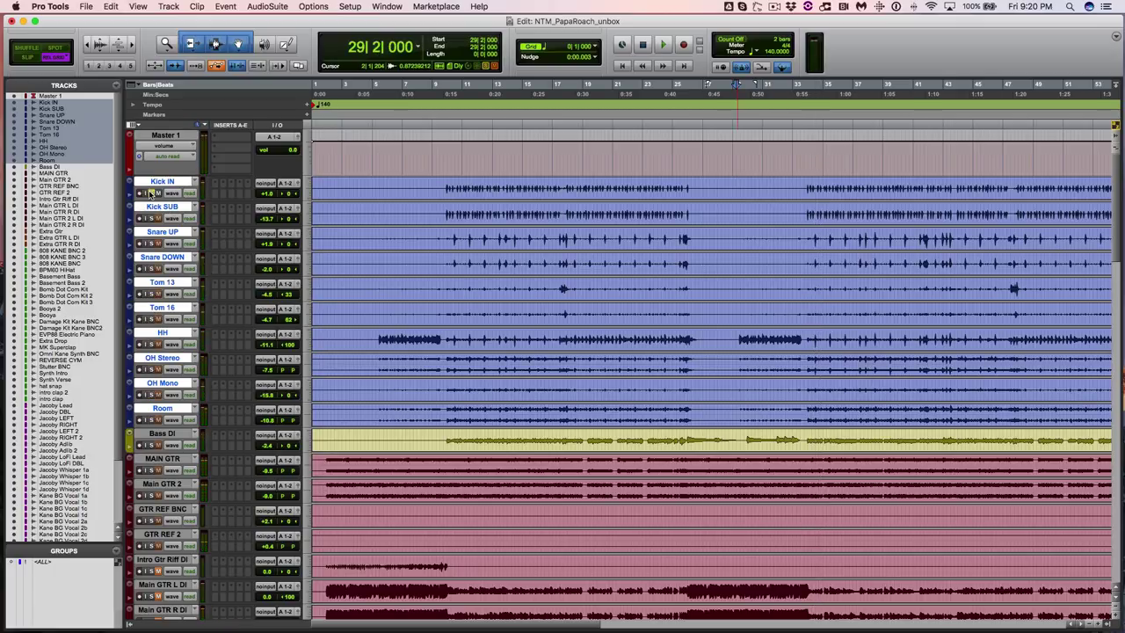
# Play the passage from bar 36 three times, stopping in between
pyautogui.click(847, 174)
pyautogui.press('r')
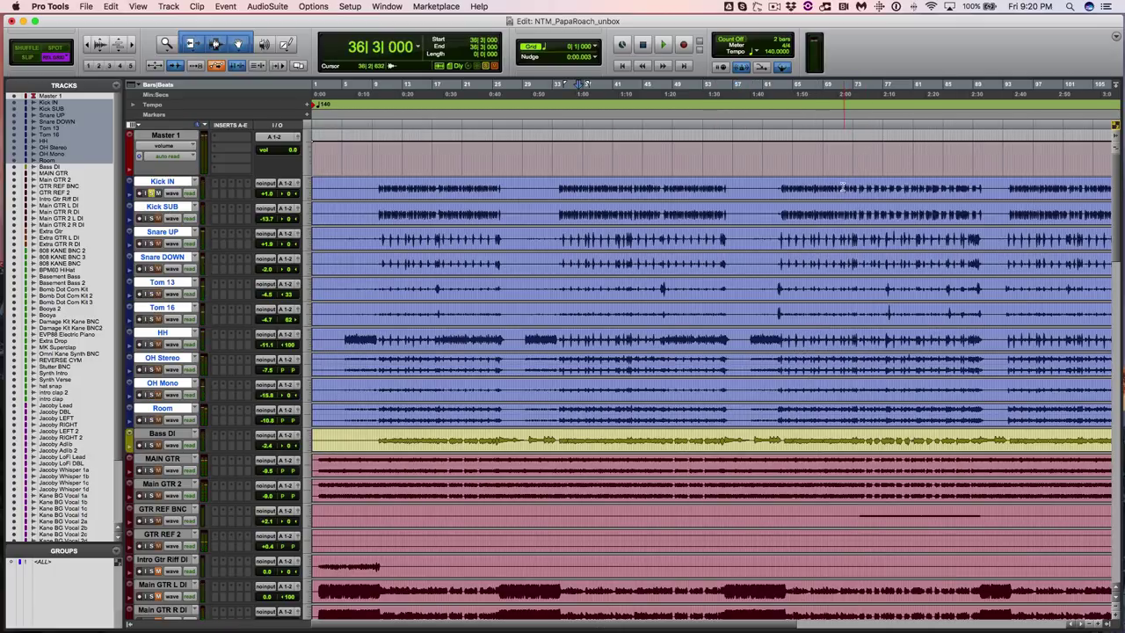
pyautogui.press('space')
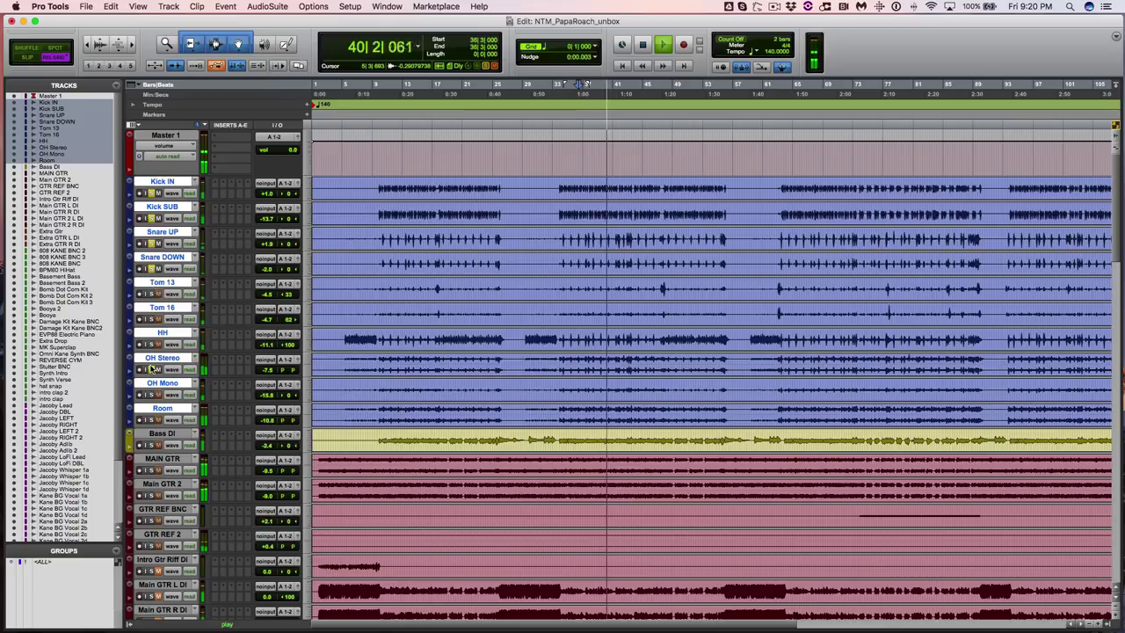
pyautogui.press('space')
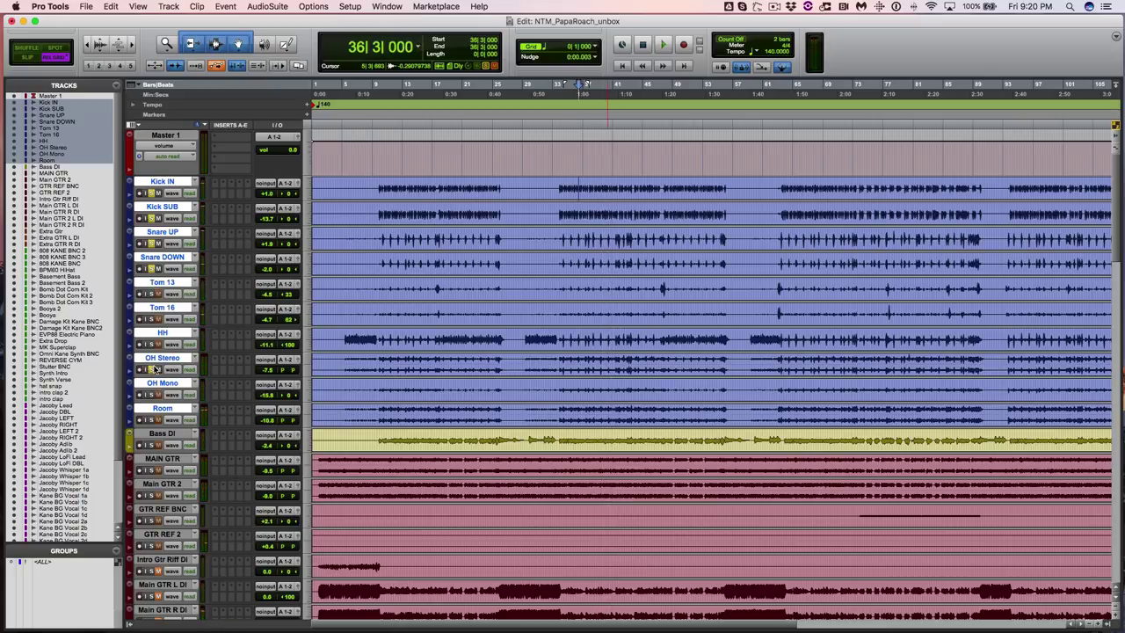
pyautogui.press('space')
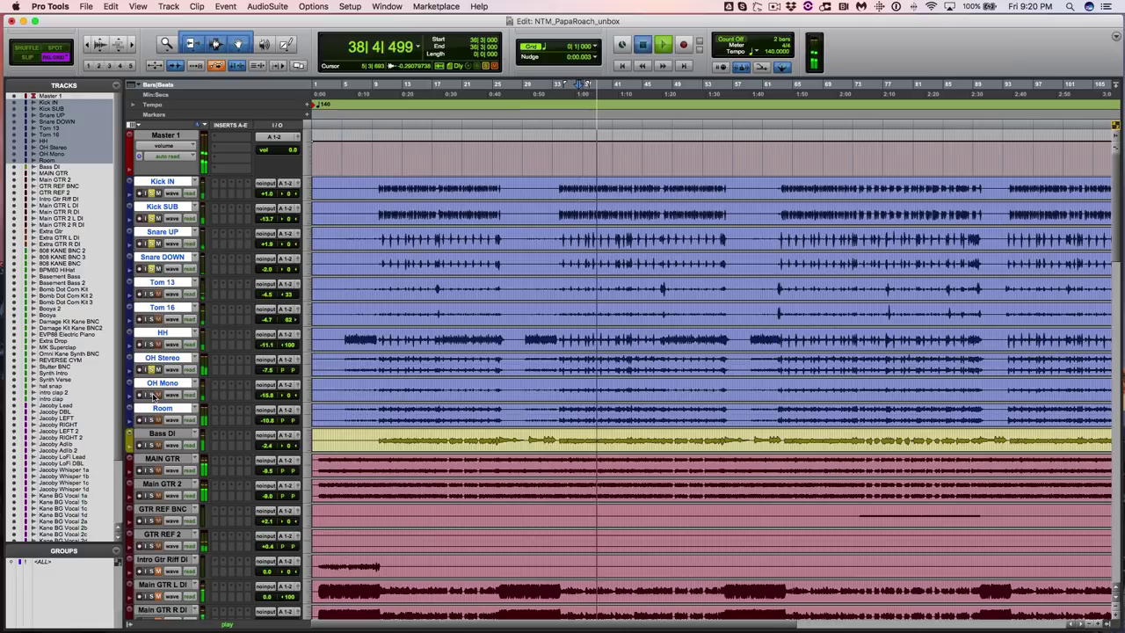
pyautogui.press('space')
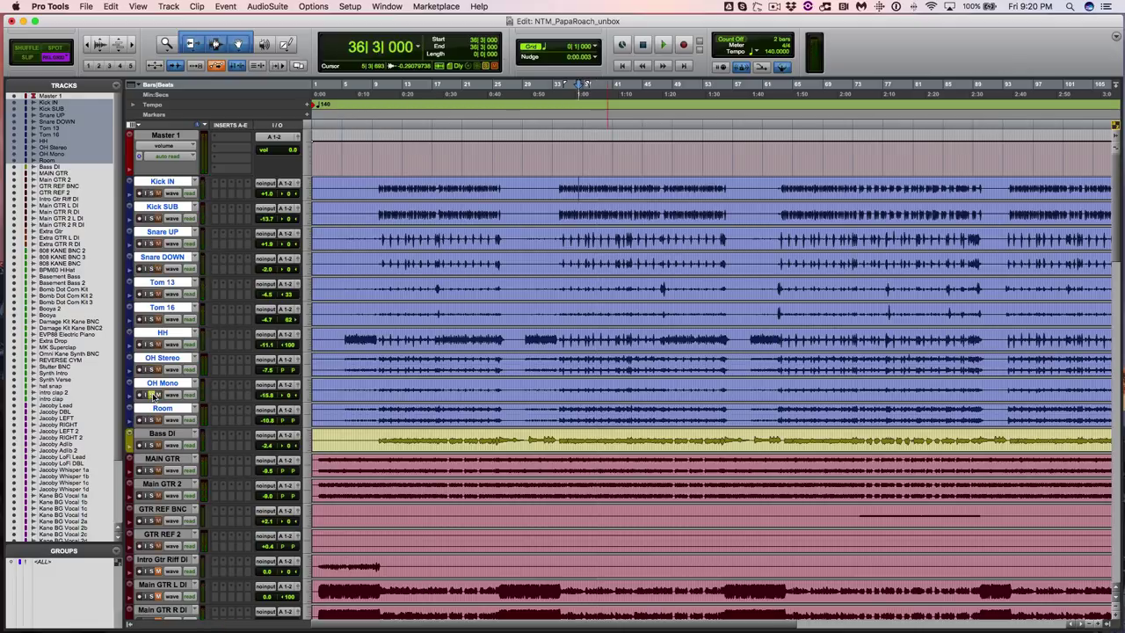
pyautogui.press('space')
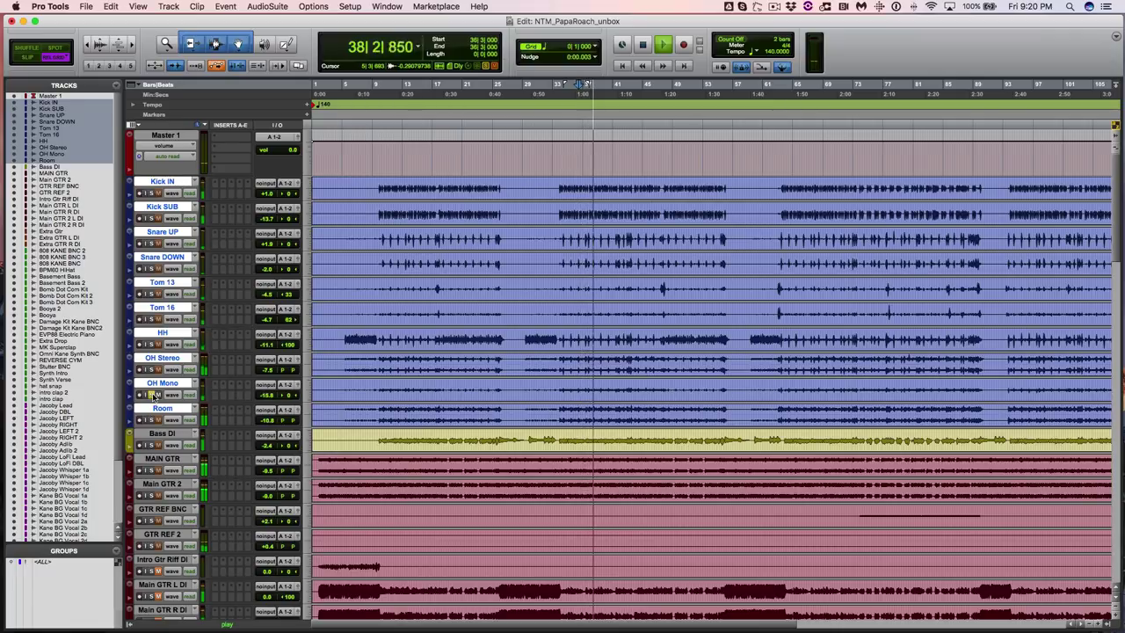
# Nudge the OH Mono fader up in the Mix window, then return to the Edit window
pyautogui.press('super+equal')
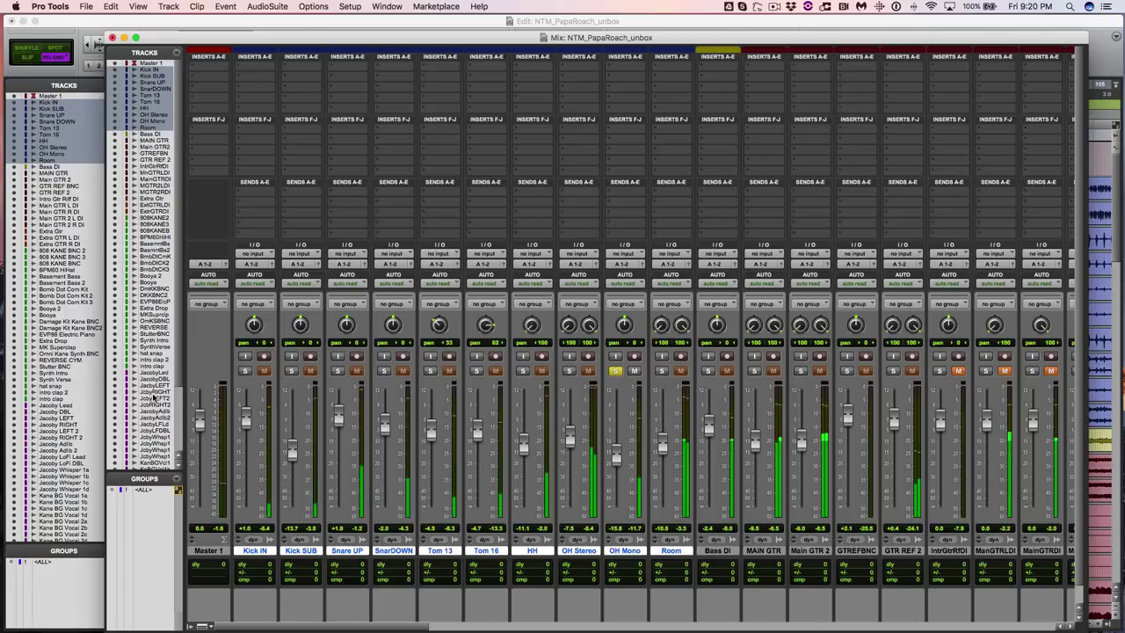
pyautogui.moveTo(617, 458); pyautogui.dragTo(618, 448)
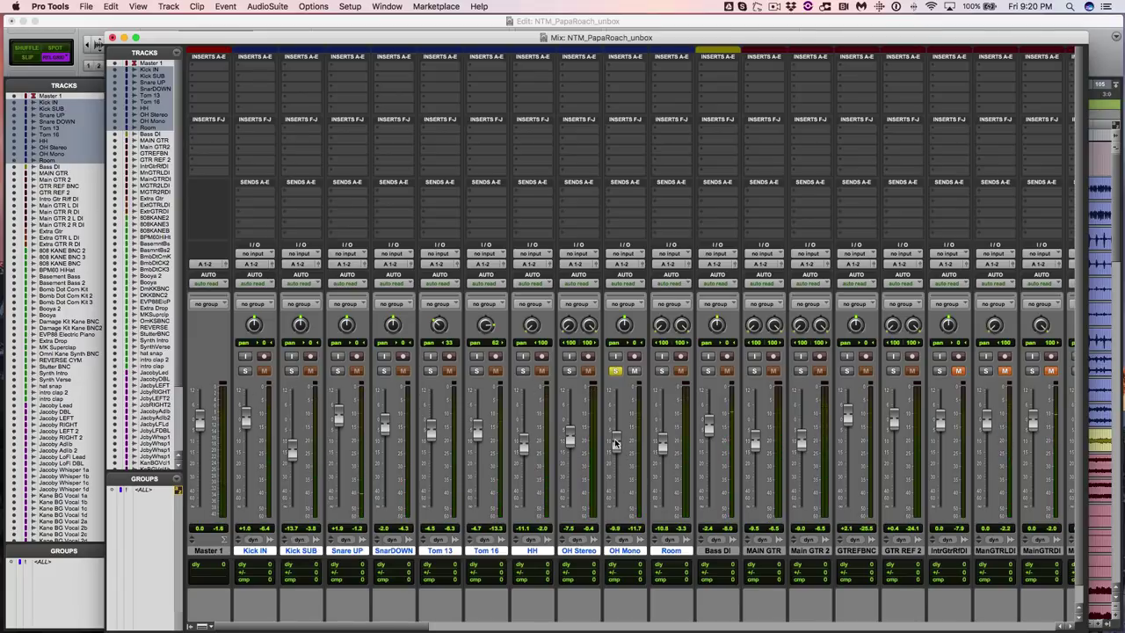
pyautogui.press('super+equal')
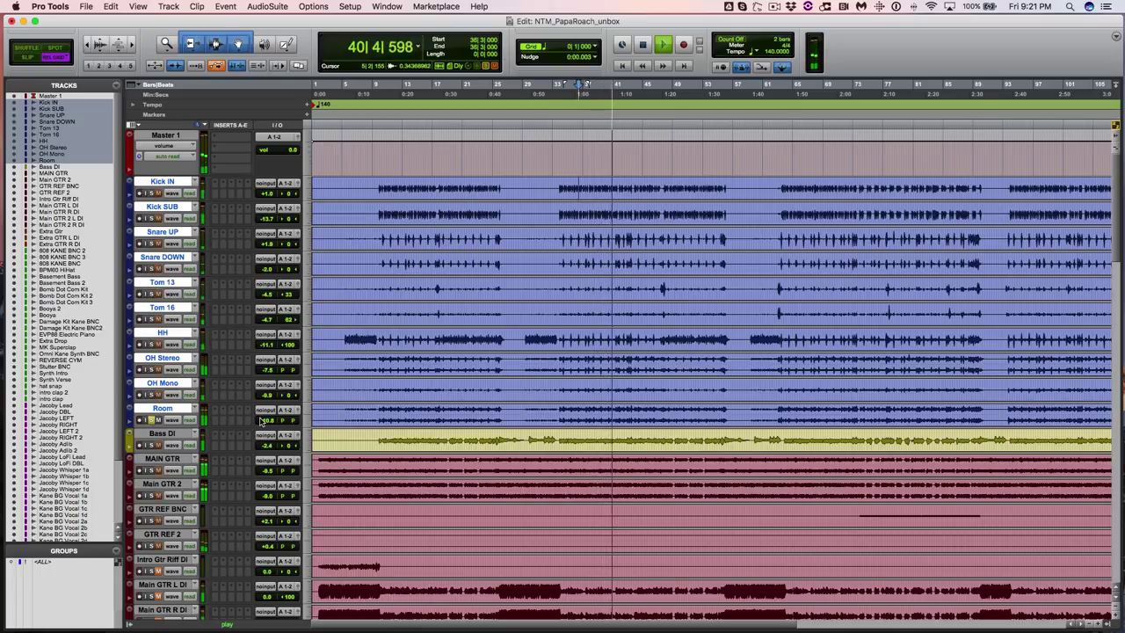
# Stop playback and audition the drums from bar 67
pyautogui.press('space')
pyautogui.click(809, 235)
pyautogui.press('space')
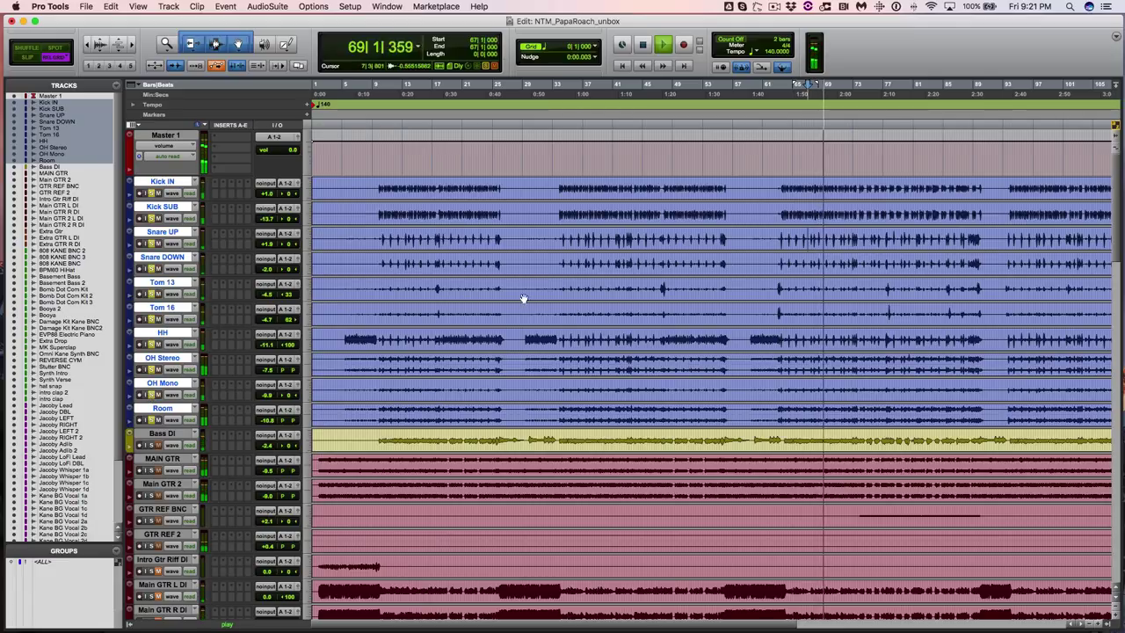
pyautogui.press('space')
# Zoom out to fit the whole song and audition the drums from bar 62
pyautogui.press('r')
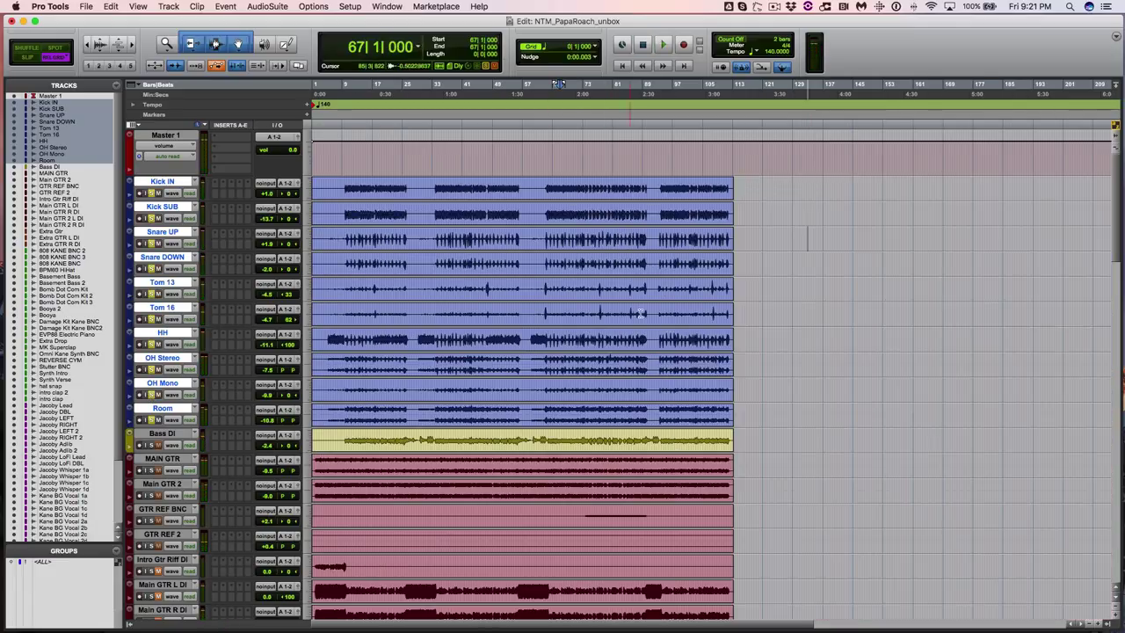
pyautogui.click(544, 288)
pyautogui.press('t')
pyautogui.press('r')
pyautogui.press('space')
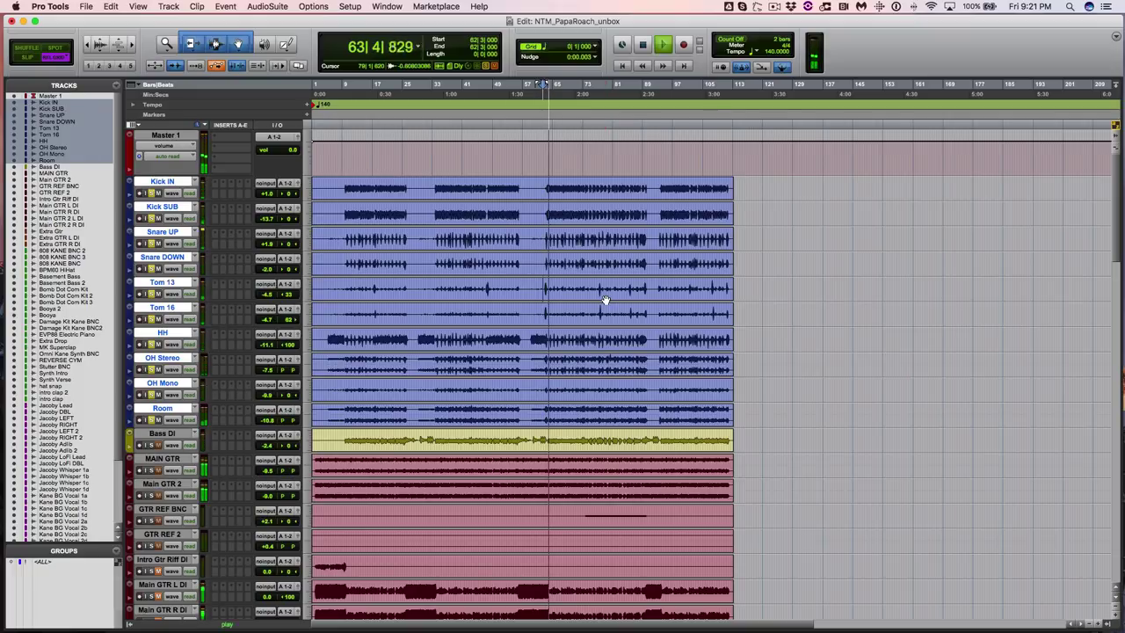
pyautogui.press('space')
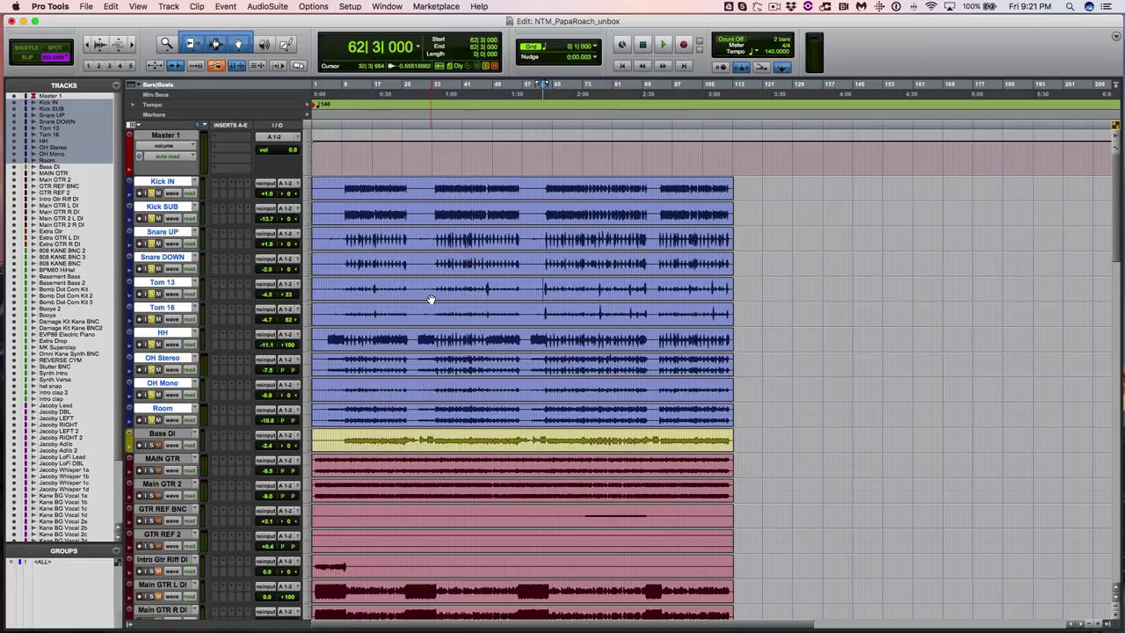
pyautogui.scroll(-2, 431, 299)
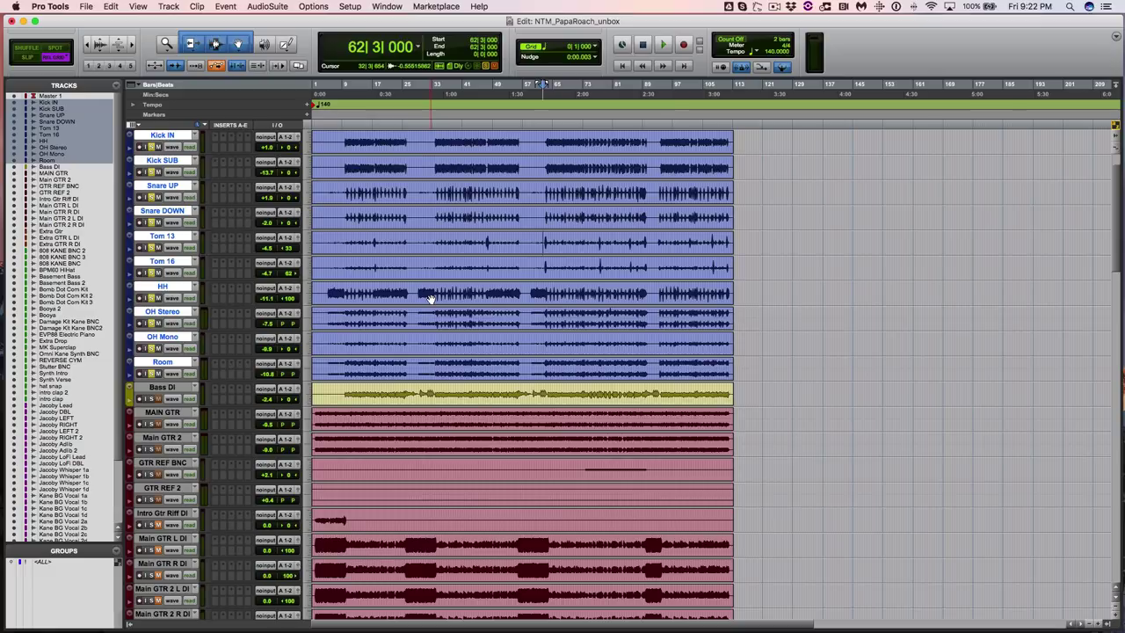
# Play from bar 38 and from bar 10 on Bass DI, soloing the drums with the bass
pyautogui.click(451, 138)
pyautogui.press('space')
pyautogui.press('space')
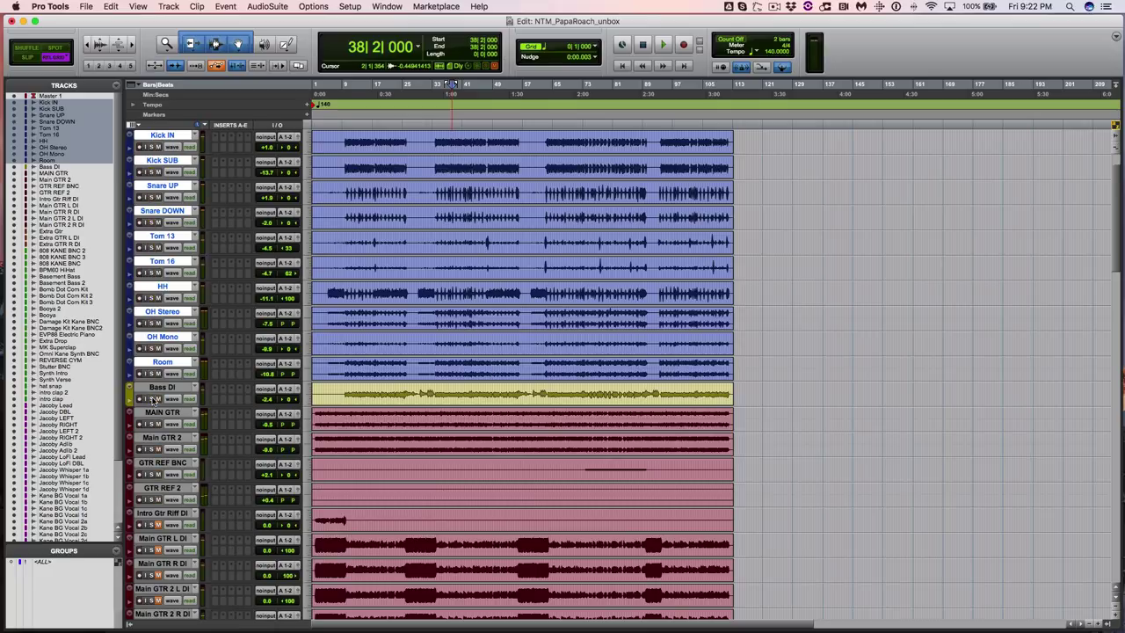
pyautogui.click(348, 389)
pyautogui.press('space')
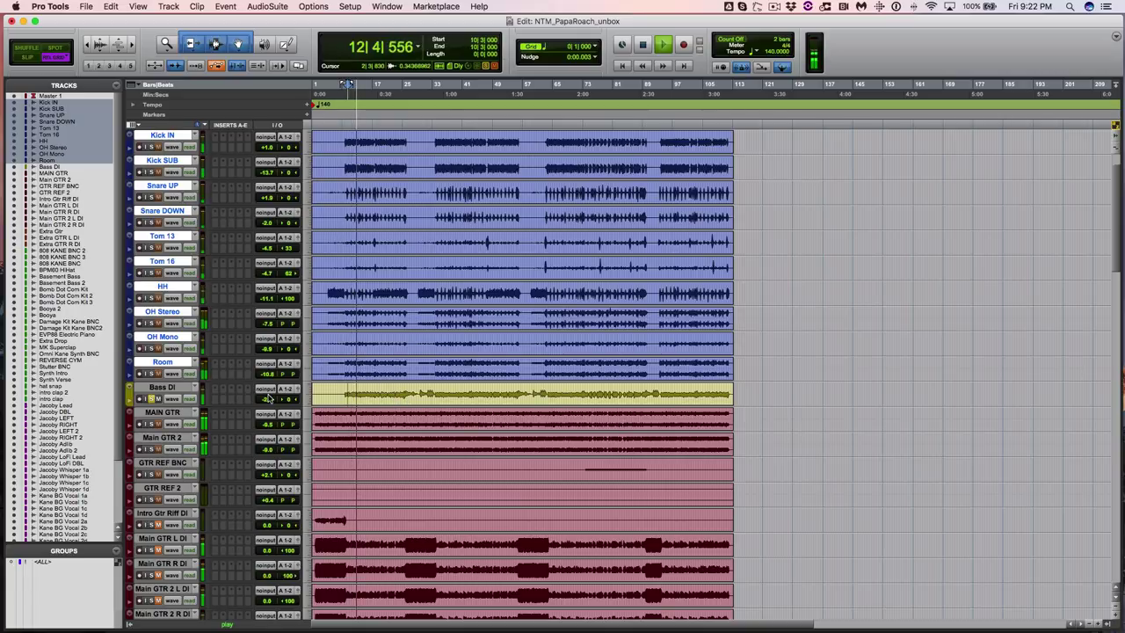
pyautogui.click(151, 374)
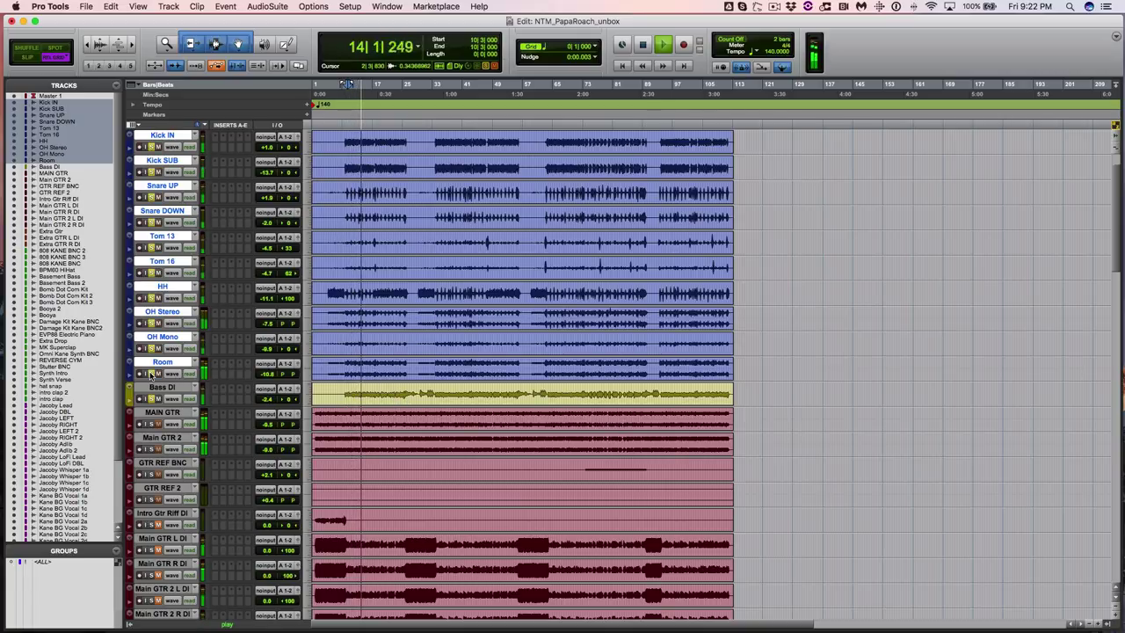
pyautogui.press('space')
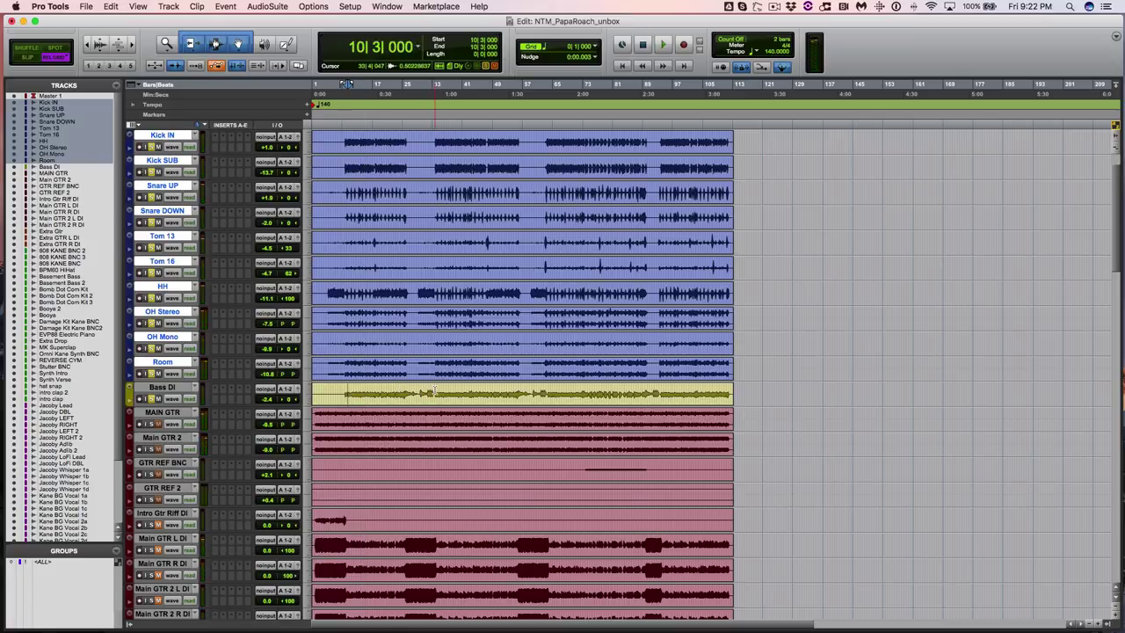
# Audition the bass and drums from bar 33, then from bar 72
pyautogui.click(434, 392)
pyautogui.press('space')
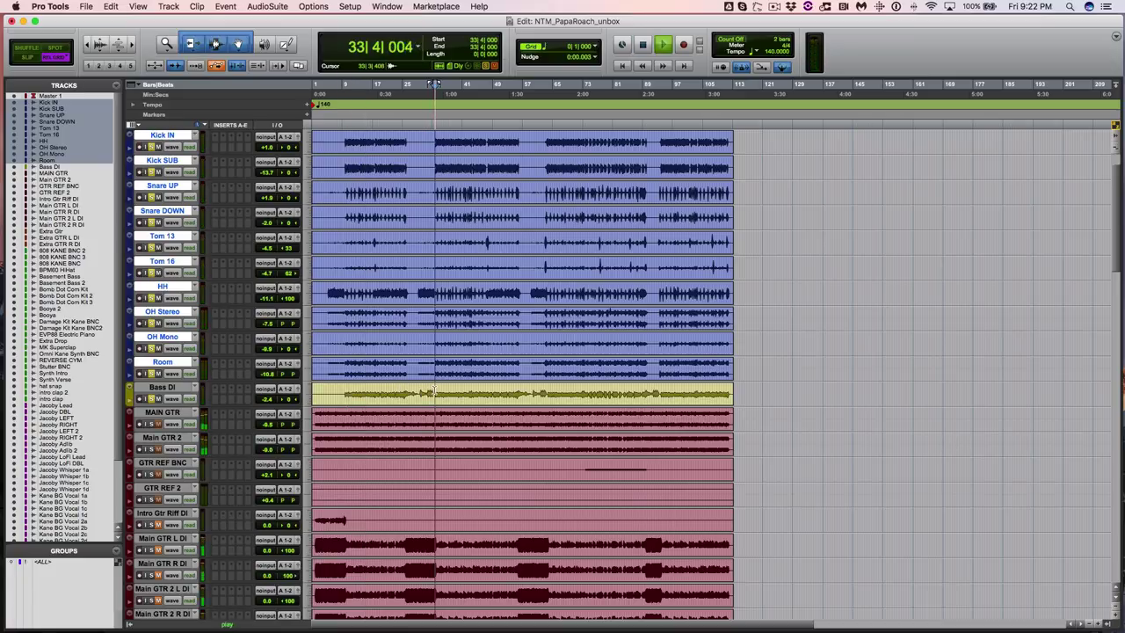
pyautogui.click(580, 393)
pyautogui.press('space')
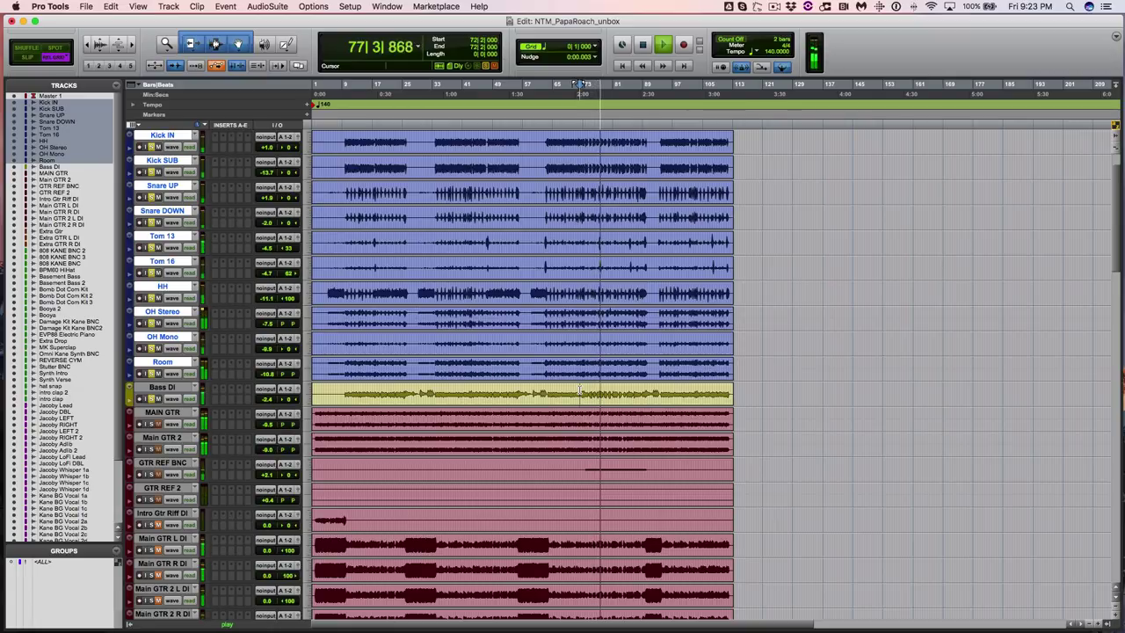
pyautogui.press('space')
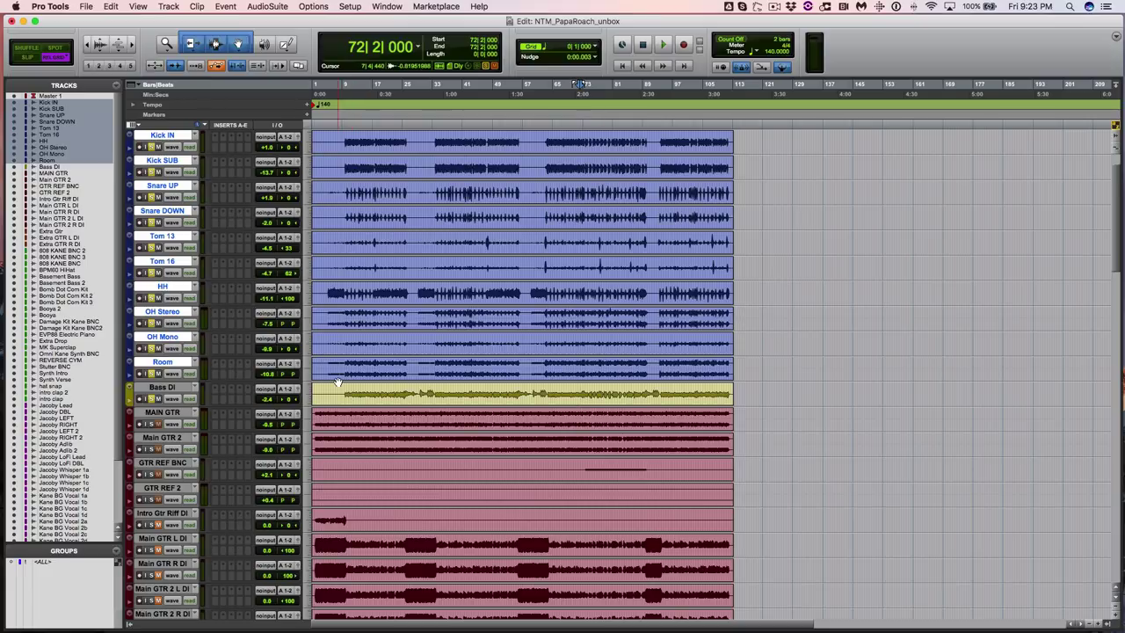
# Play the song from bar 7 on MAIN GTR, where the main guitars enter, and show the mixer
pyautogui.scroll(-2, 343, 391)
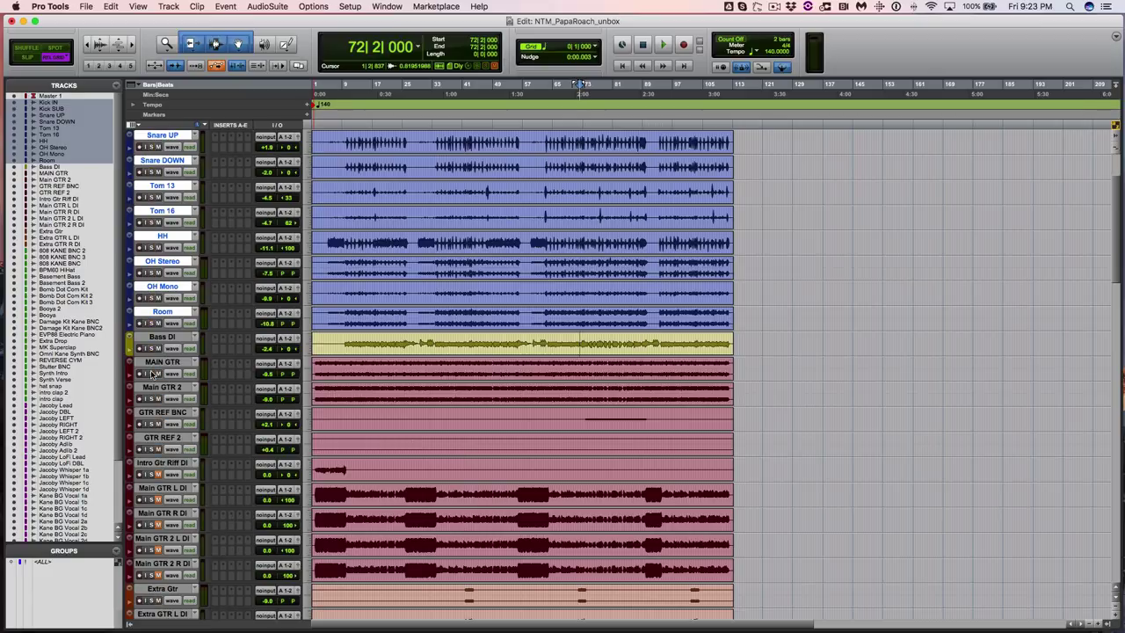
pyautogui.click(337, 373)
pyautogui.press('super+bracketright')
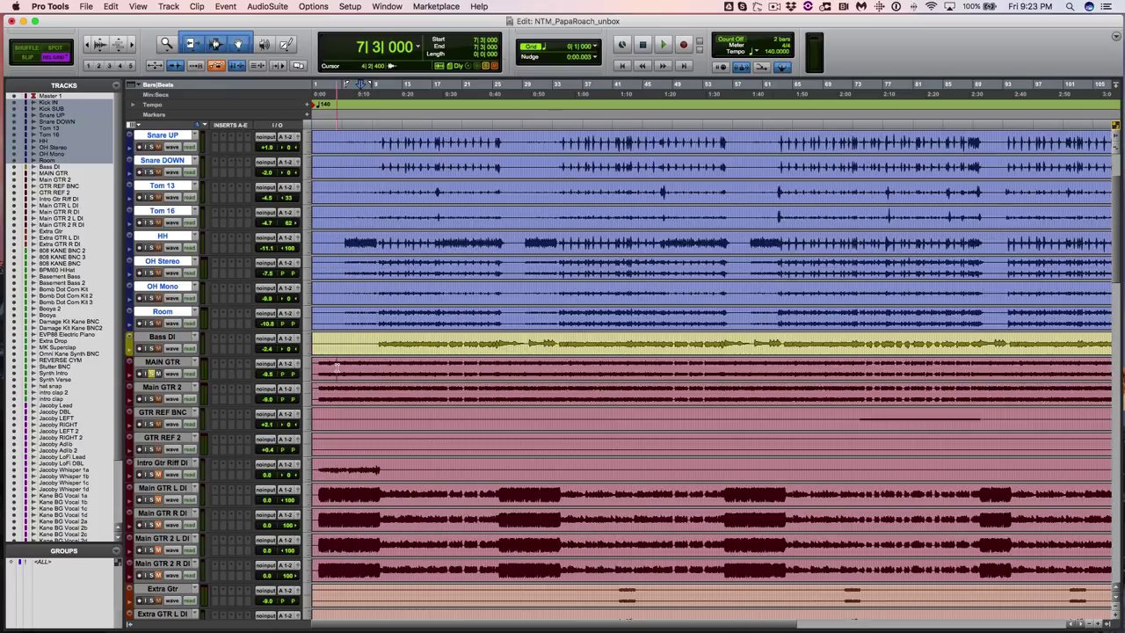
pyautogui.press('super+bracketright')
pyautogui.press('super+bracketright')
pyautogui.press('super+bracketright')
pyautogui.press('space')
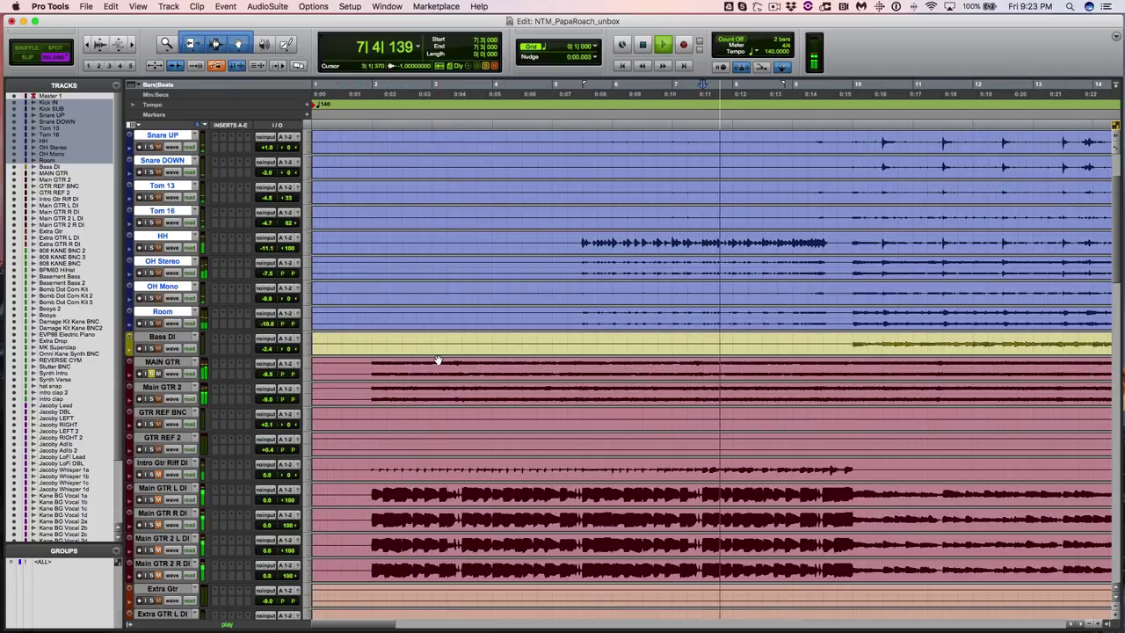
pyautogui.press('super+bracketleft')
pyautogui.press('super+equal')
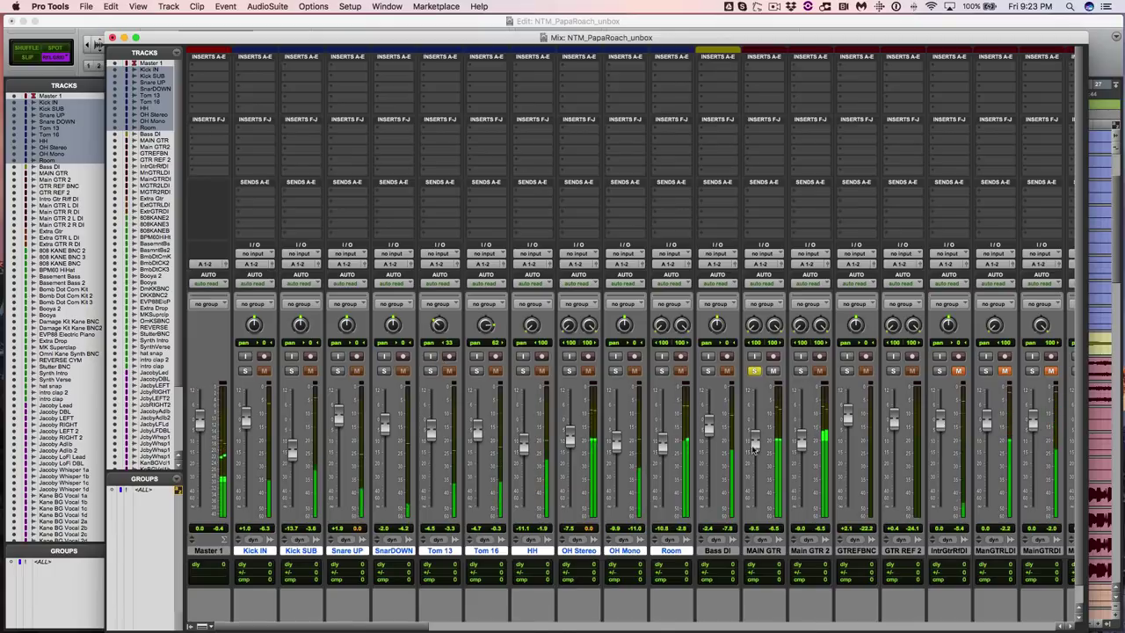
# Raise MAIN GTR from -8.5 to about -7.5 dB, solo only MAIN GTR, and stop playback
pyautogui.moveTo(752, 447)
pyautogui.mouseDown()
pyautogui.moveTo(754, 423)
pyautogui.moveTo(758, 442)
pyautogui.mouseUp()
pyautogui.hotkey('shift', 's')
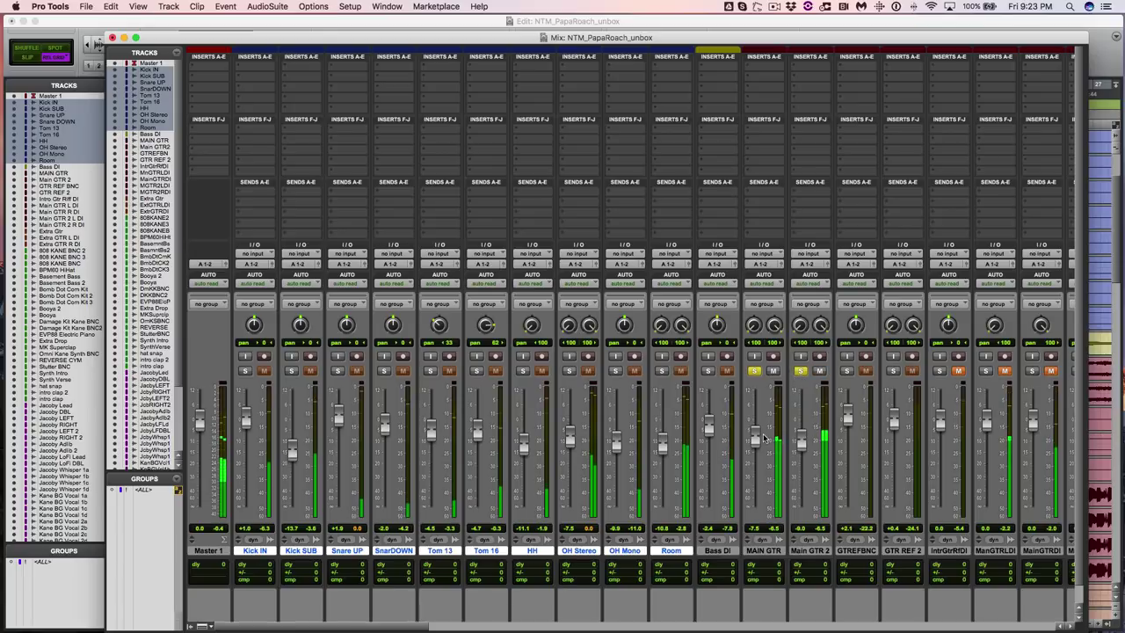
pyautogui.click(801, 371)
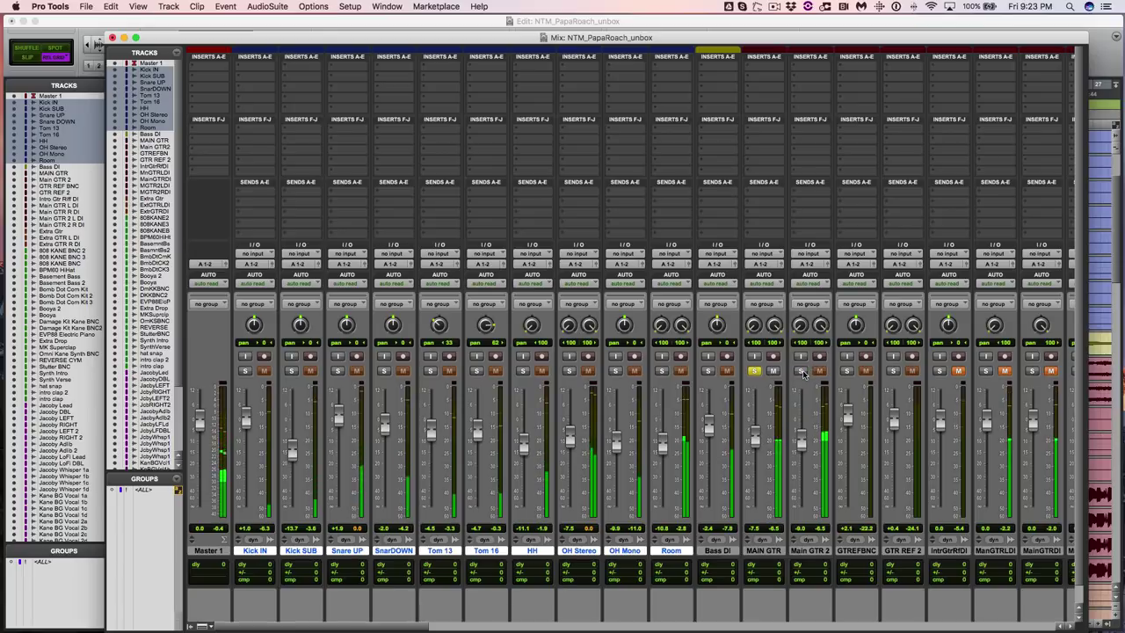
pyautogui.click(800, 371)
pyautogui.click(754, 371)
pyautogui.press('space')
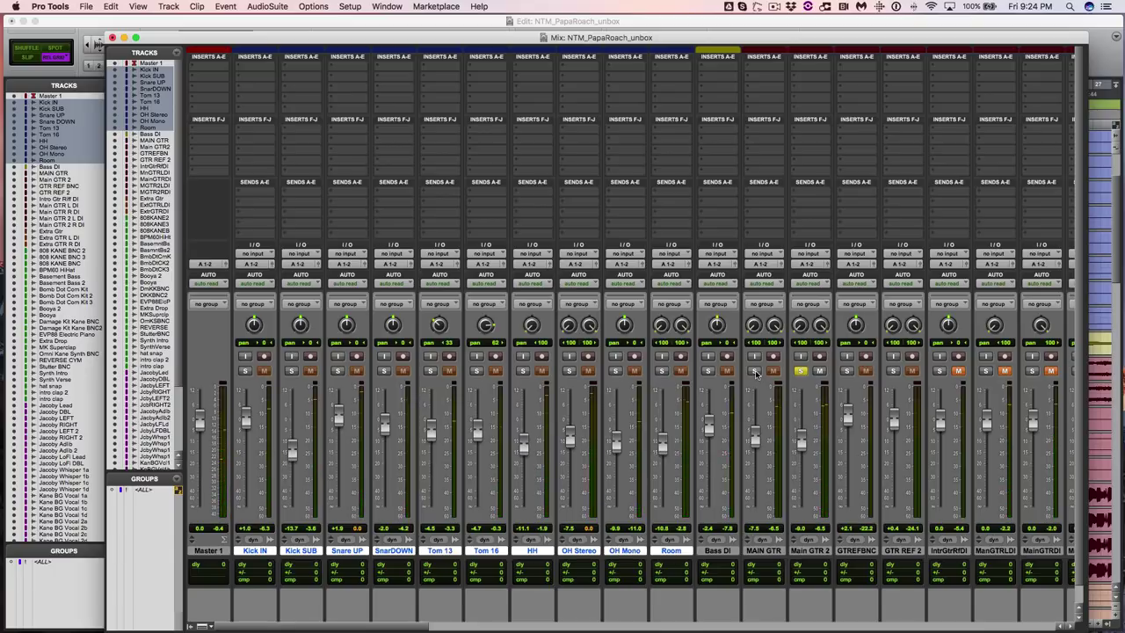
pyautogui.click(754, 371)
pyautogui.click(801, 371)
pyautogui.press('super+equal')
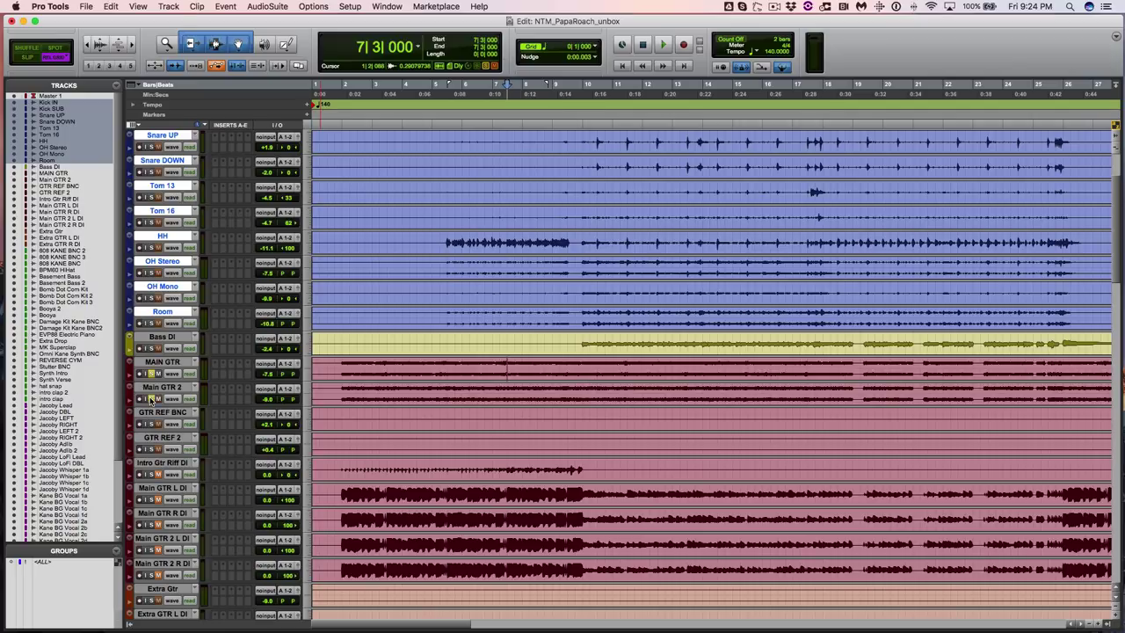
# Audition the soloed main guitar from bar 7, then play from bar 18 twice
pyautogui.press('space')
pyautogui.press('r')
pyautogui.press('space')
pyautogui.click(567, 362)
pyautogui.press('space')
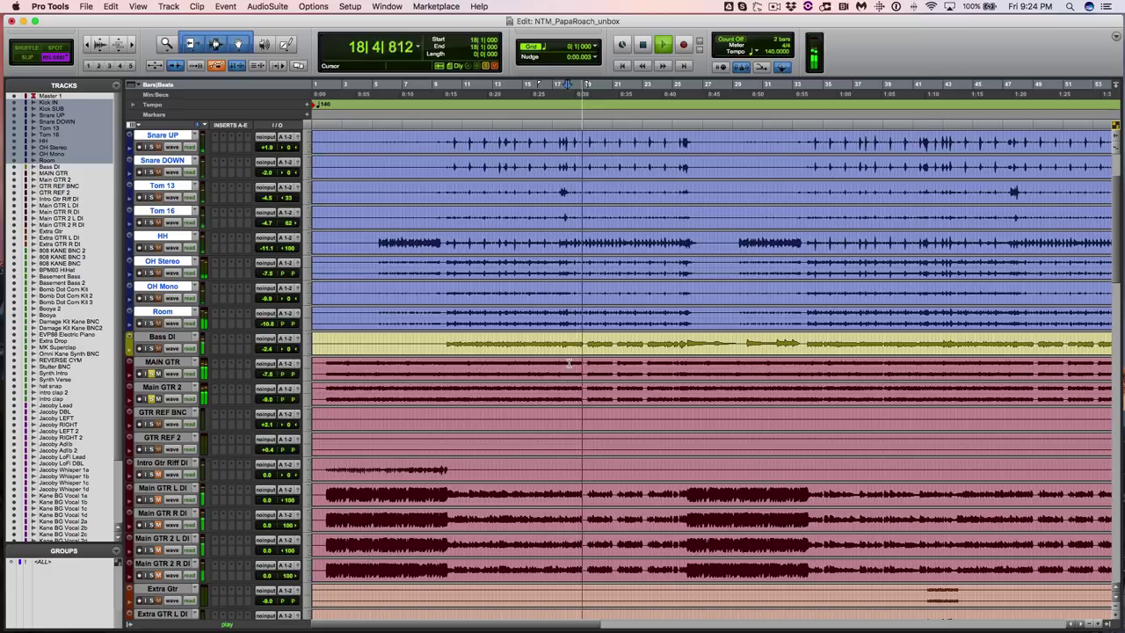
pyautogui.press('space')
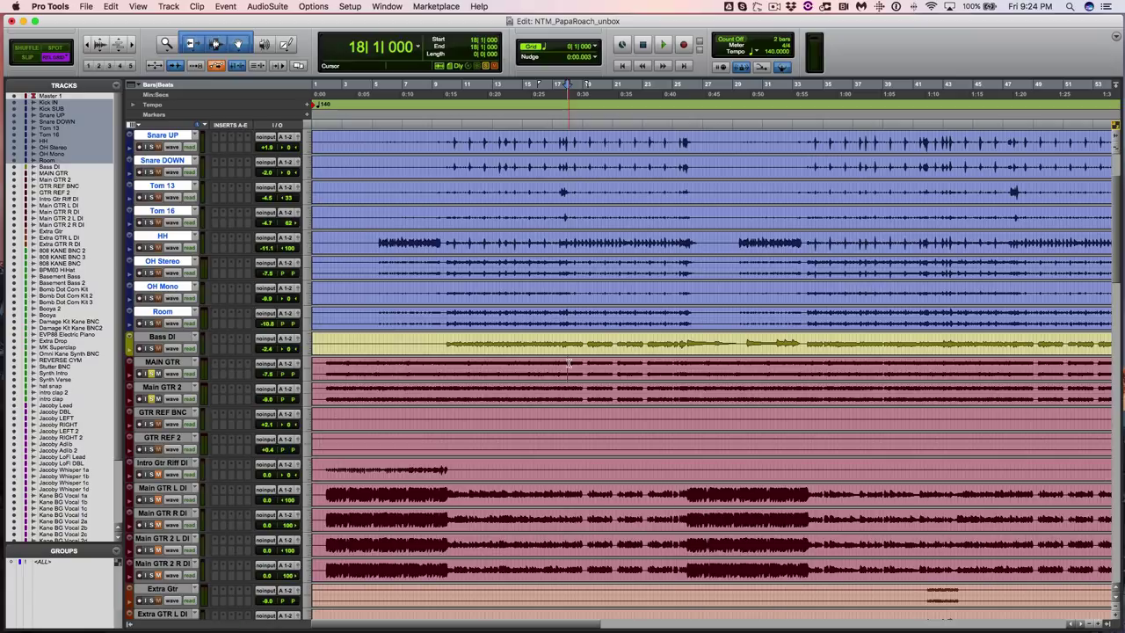
pyautogui.press('space')
pyautogui.press('super+bracketleft')
pyautogui.press('super+bracketleft')
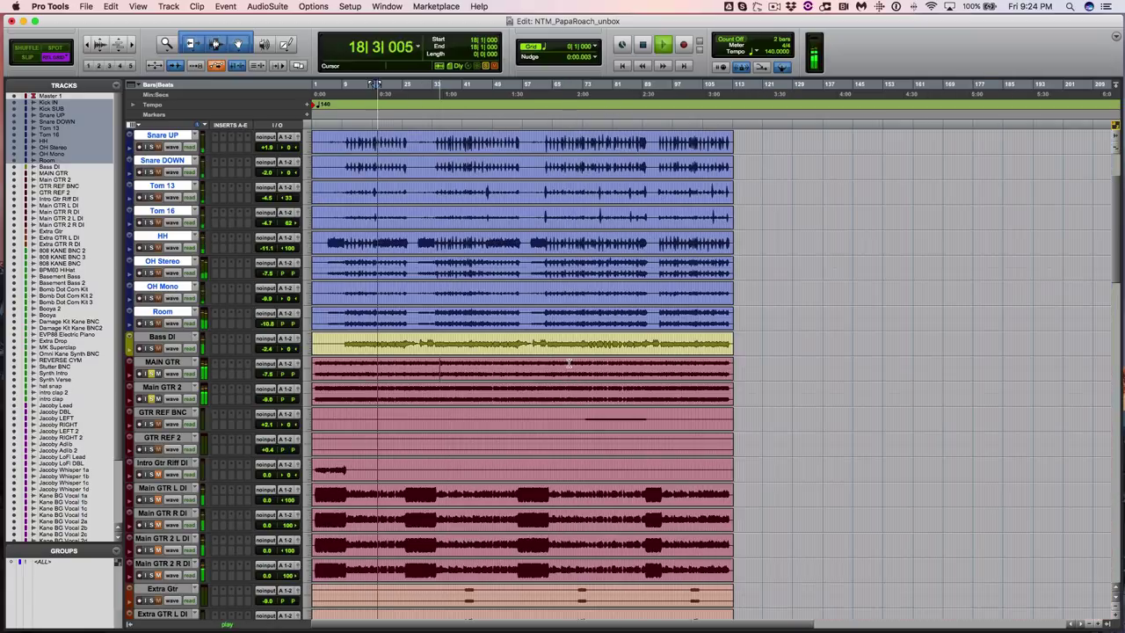
# Stop at bar 38 and select a time range across the Main GTR DI tracks
pyautogui.click(451, 364)
pyautogui.press('space')
pyautogui.scroll(-2, 439, 441)
pyautogui.scroll(-1, 438, 441)
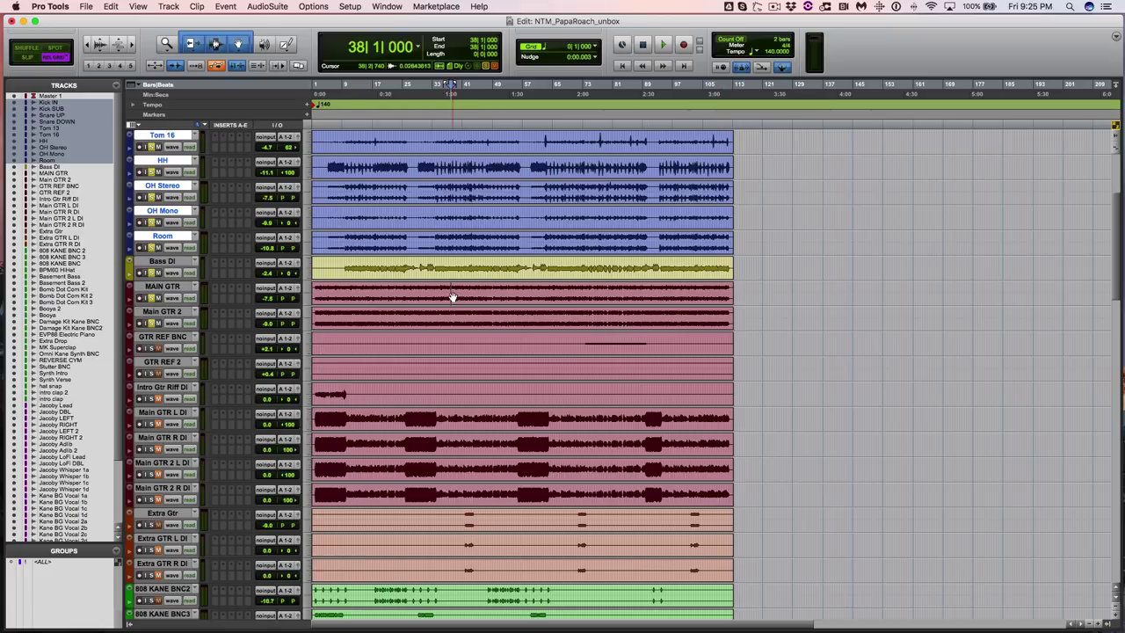
pyautogui.moveTo(471, 416); pyautogui.dragTo(625, 494)
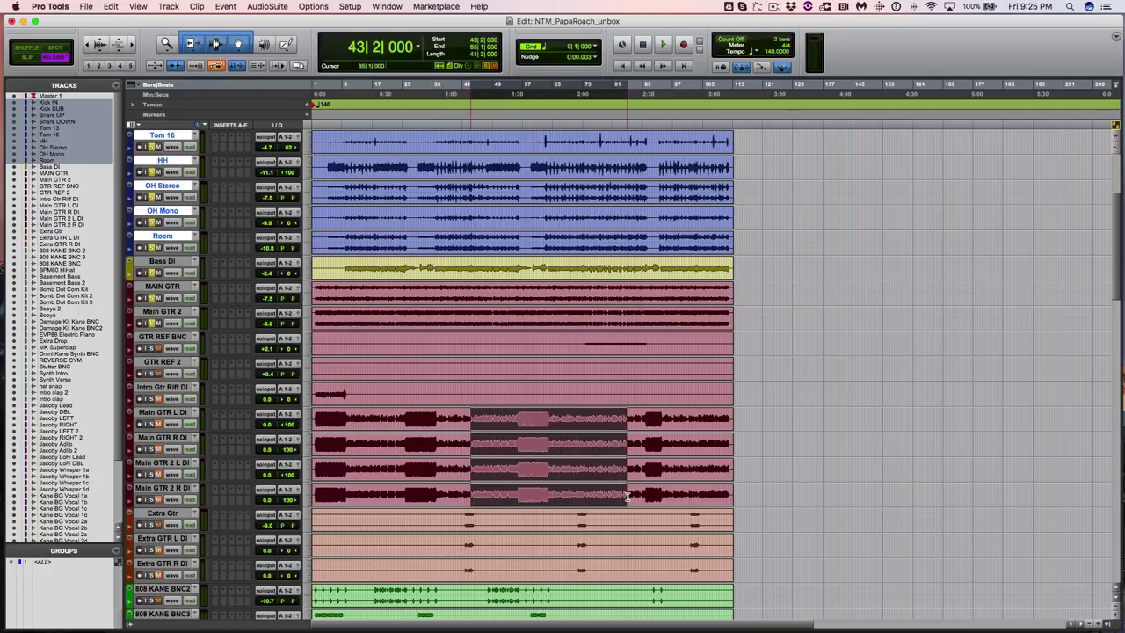
# Solo GTR REF BNC, audition it from bar 74, and show its output fader
pyautogui.click(587, 339)
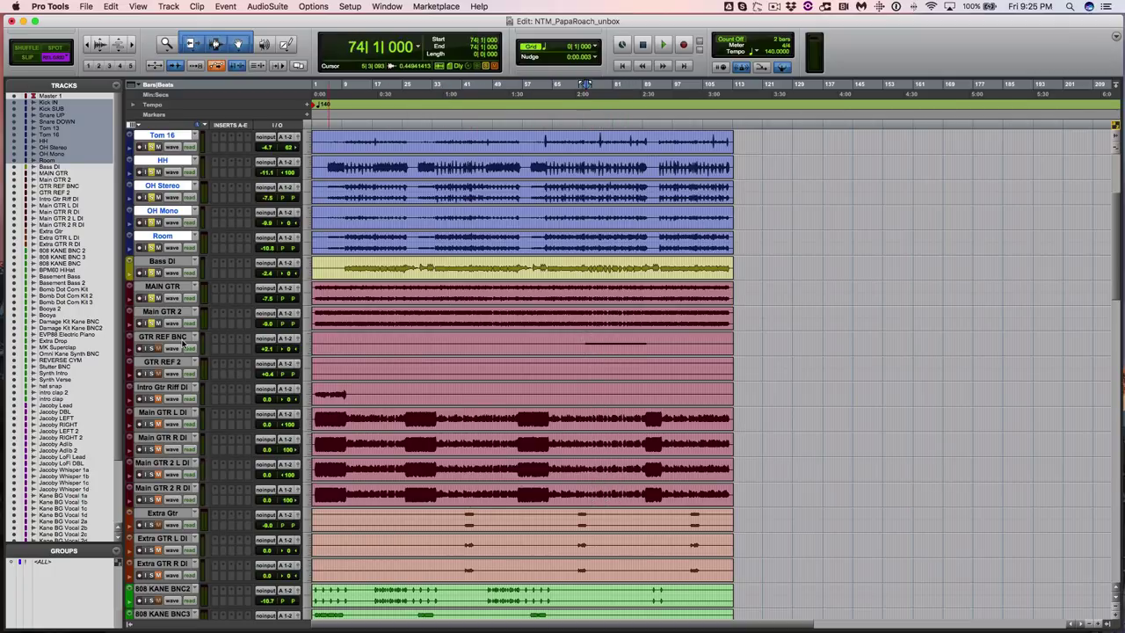
pyautogui.click(150, 348)
pyautogui.press('space')
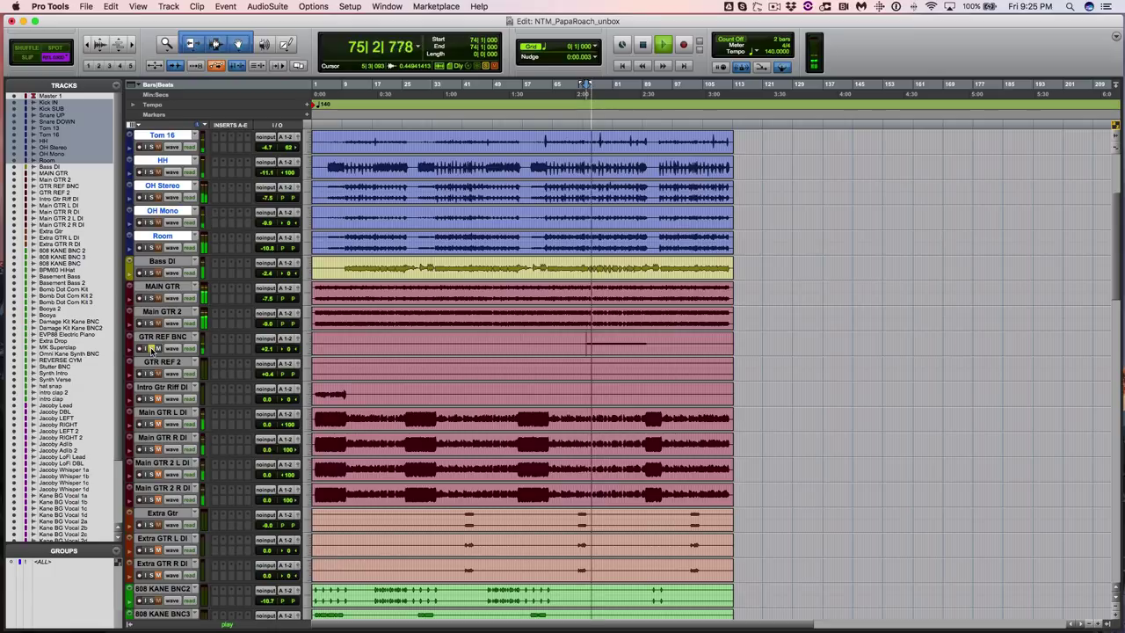
pyautogui.press('space')
pyautogui.press('space')
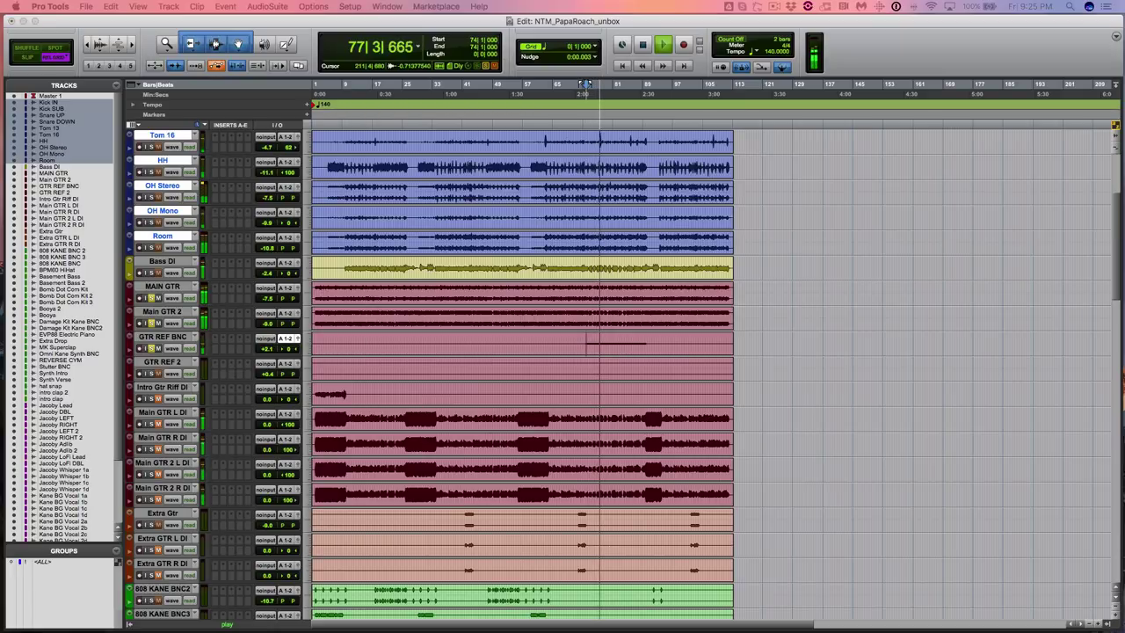
pyautogui.click(266, 348)
pyautogui.moveTo(1016, 272); pyautogui.dragTo(1013, 265)
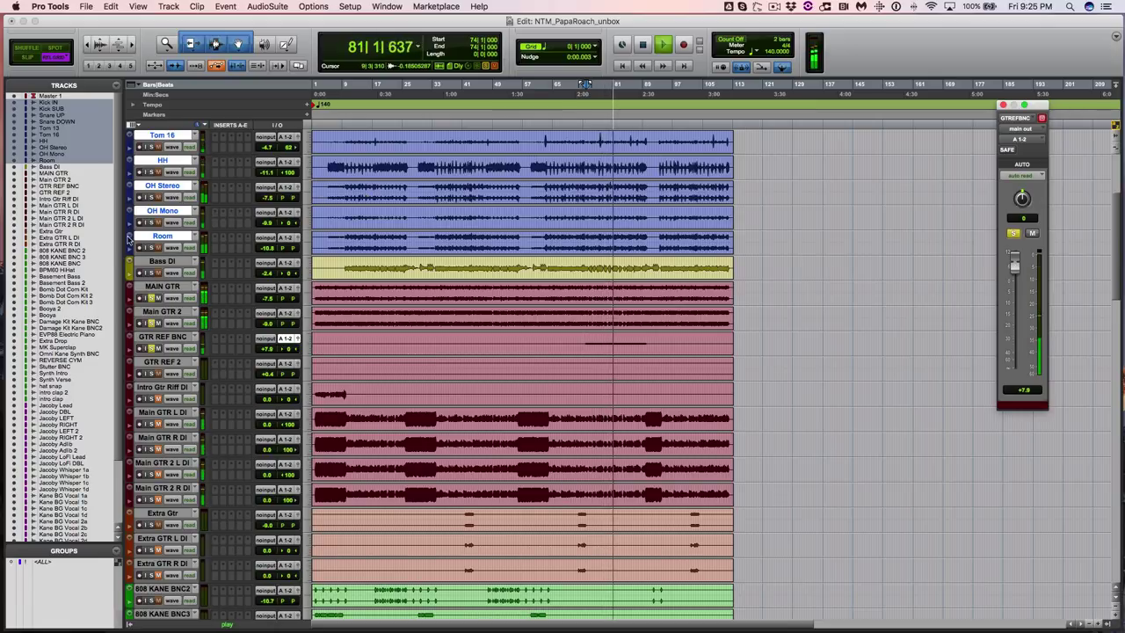
pyautogui.click(153, 274)
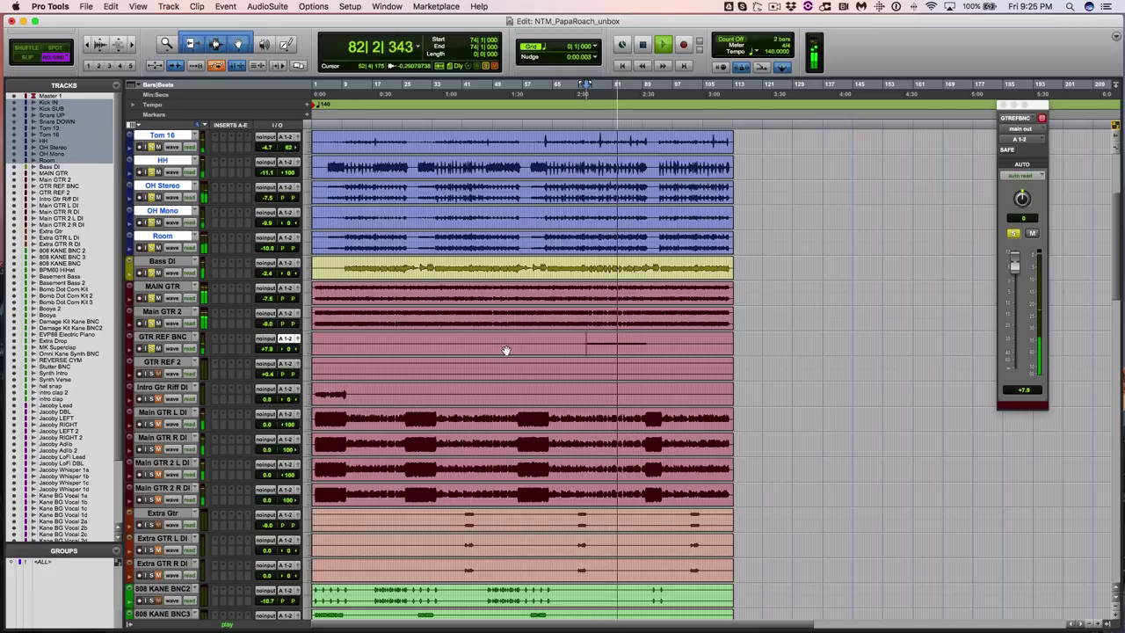
pyautogui.press('space')
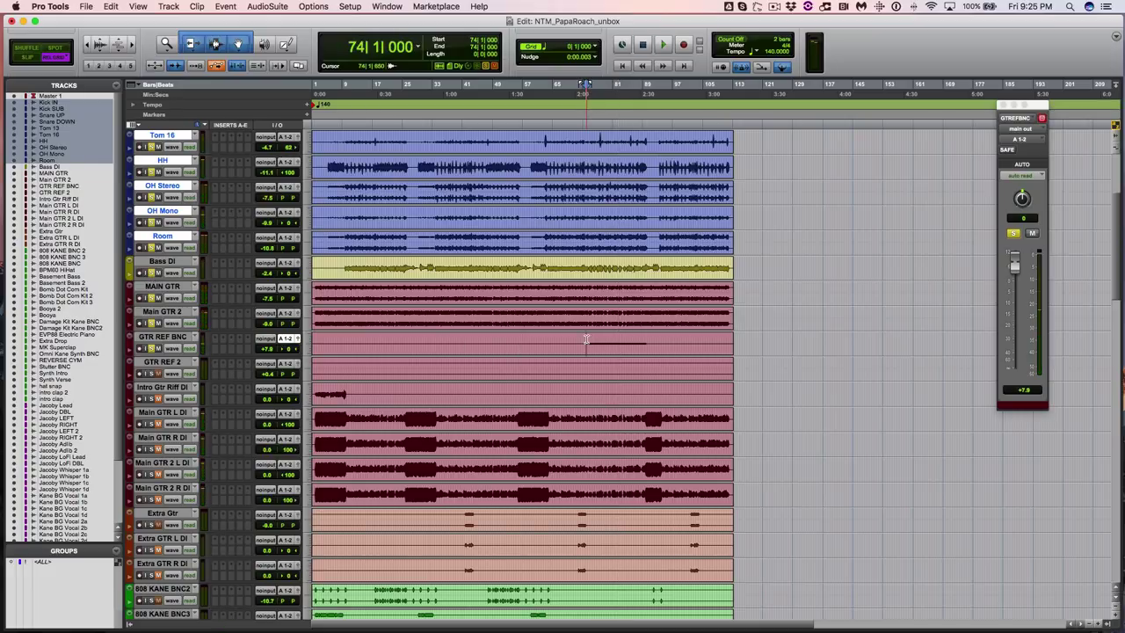
pyautogui.press('space')
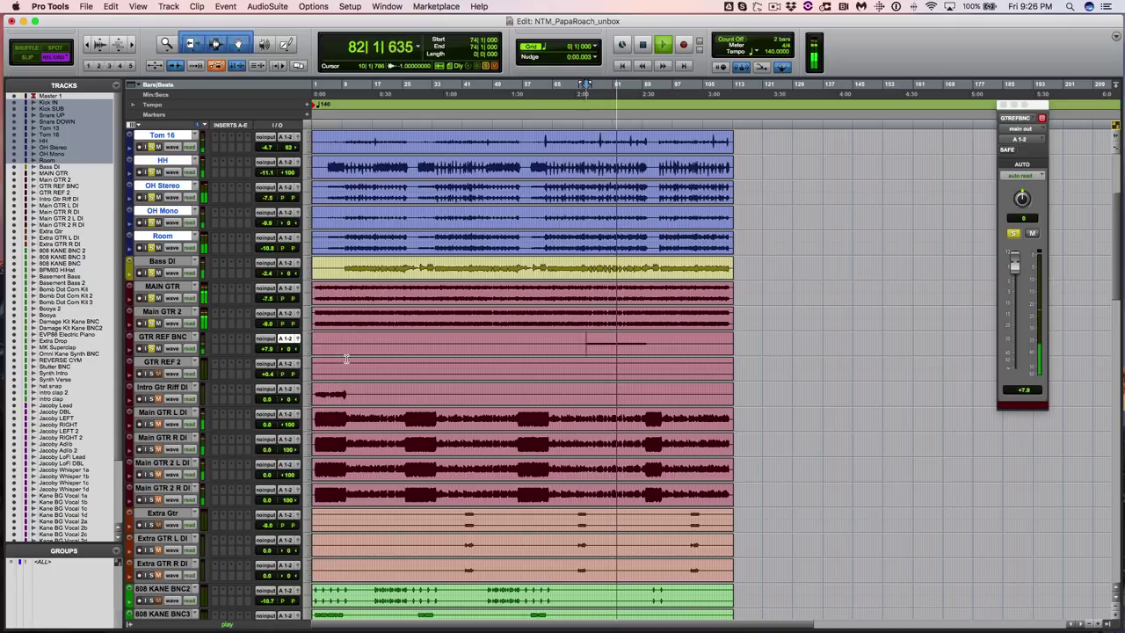
pyautogui.press('space')
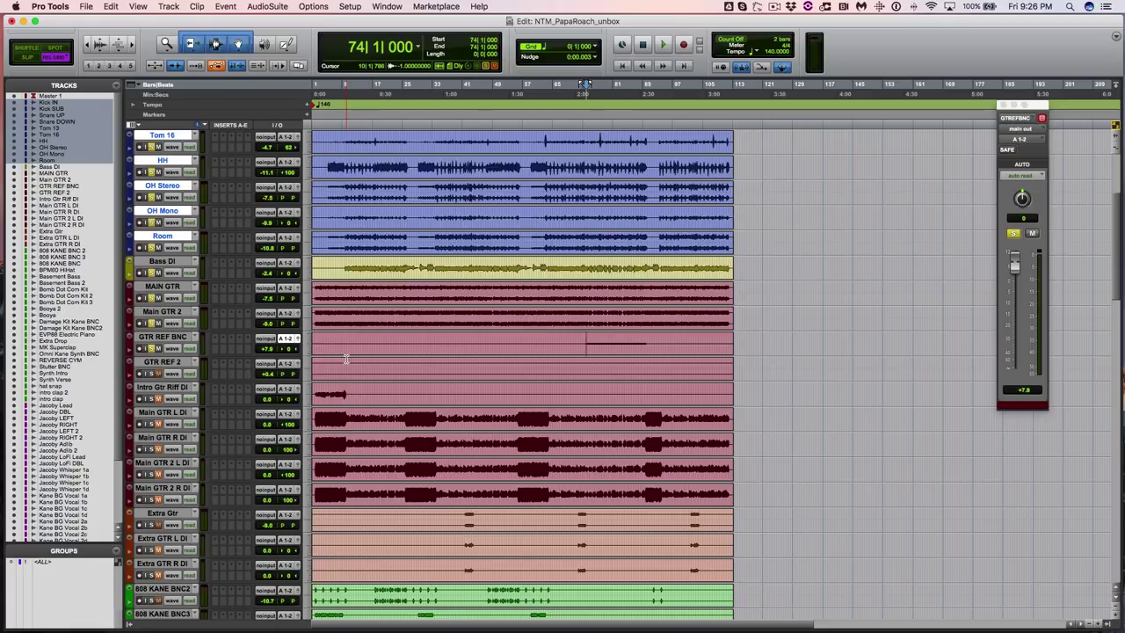
# Unsolo and mute GTR REF BNC, then audition Extra Gtr from around bar 41
pyautogui.scroll(-2, 429, 428)
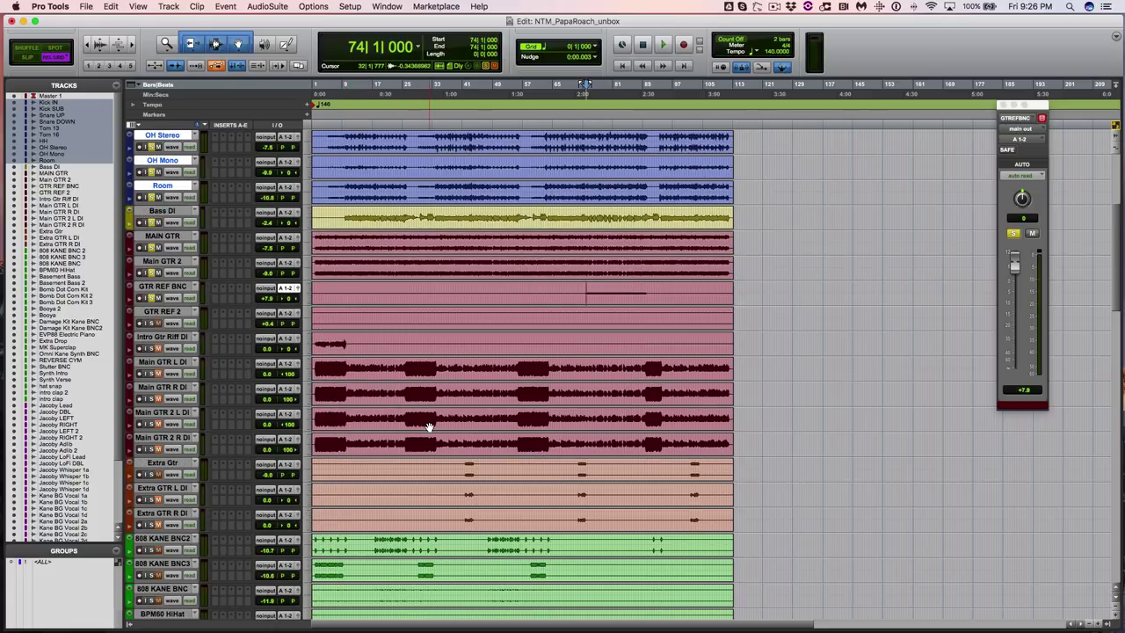
pyautogui.scroll(-3, 429, 428)
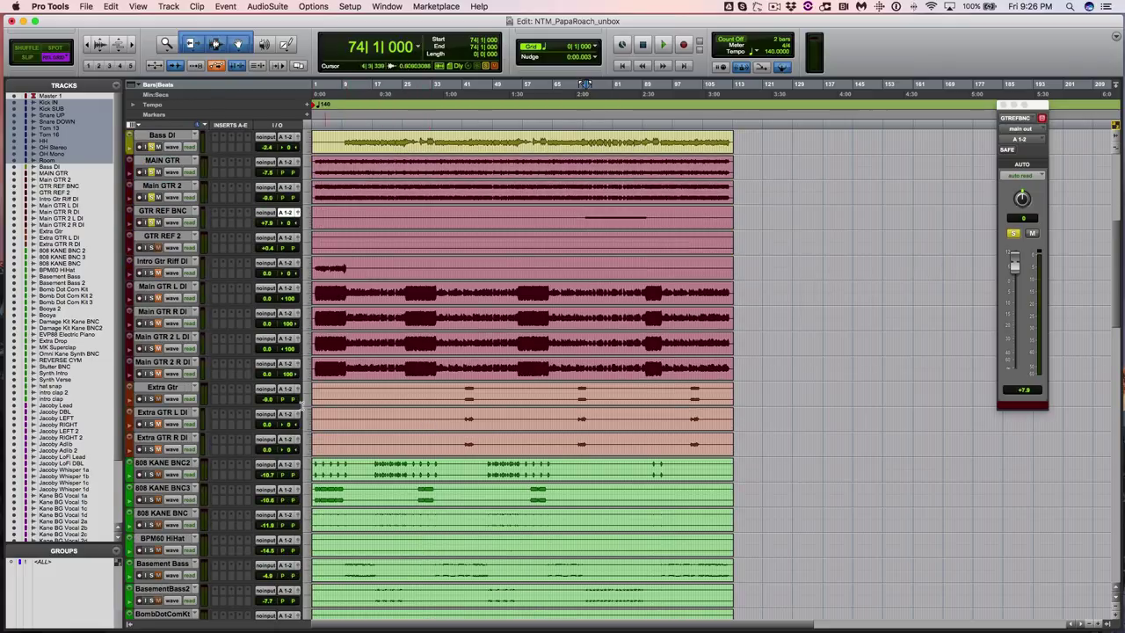
pyautogui.click(463, 388)
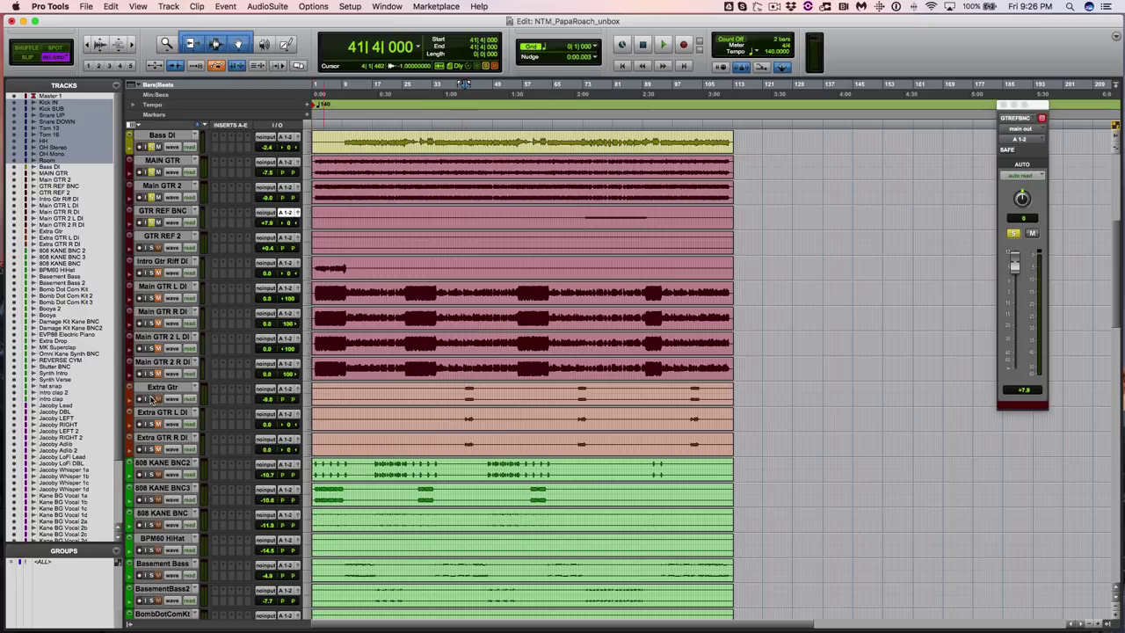
pyautogui.click(151, 400)
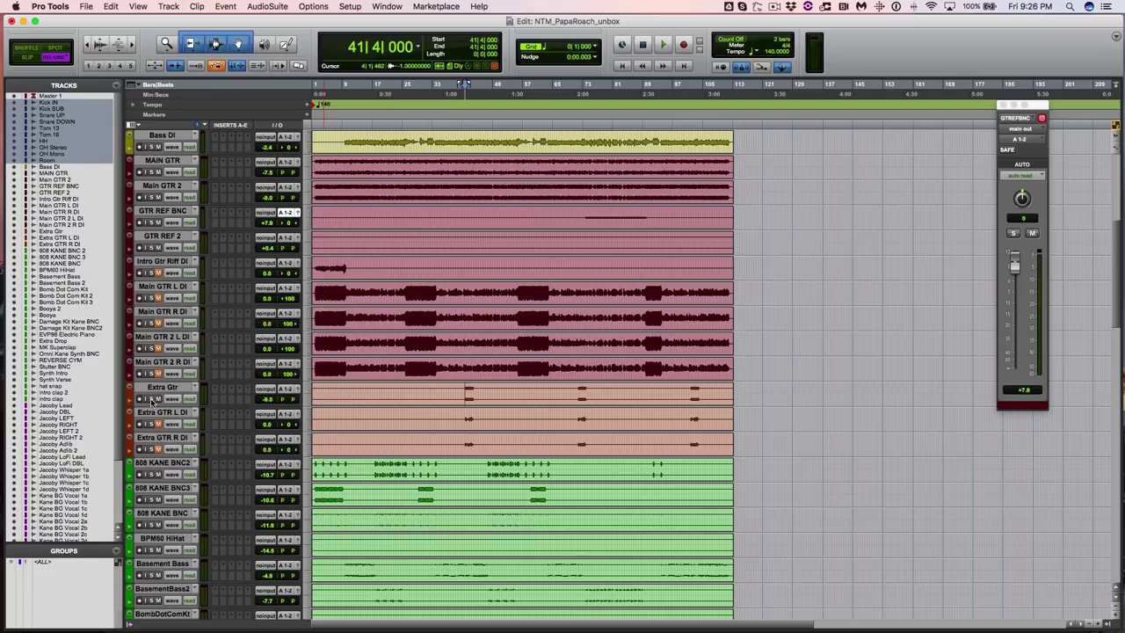
pyautogui.click(153, 400)
pyautogui.press('space')
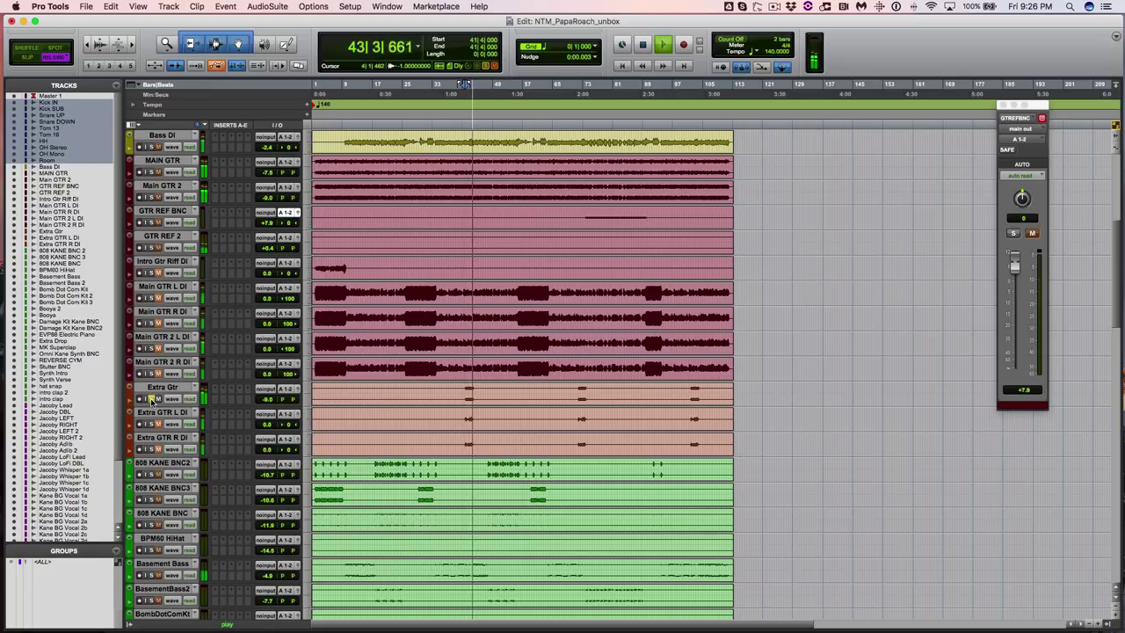
pyautogui.click(464, 389)
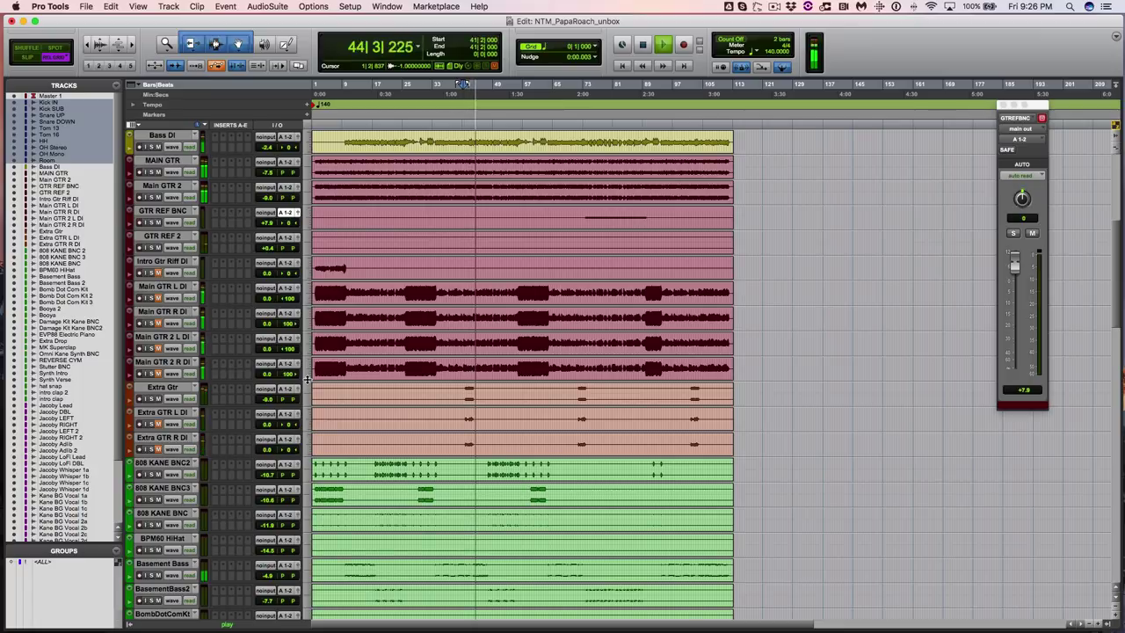
pyautogui.press('space')
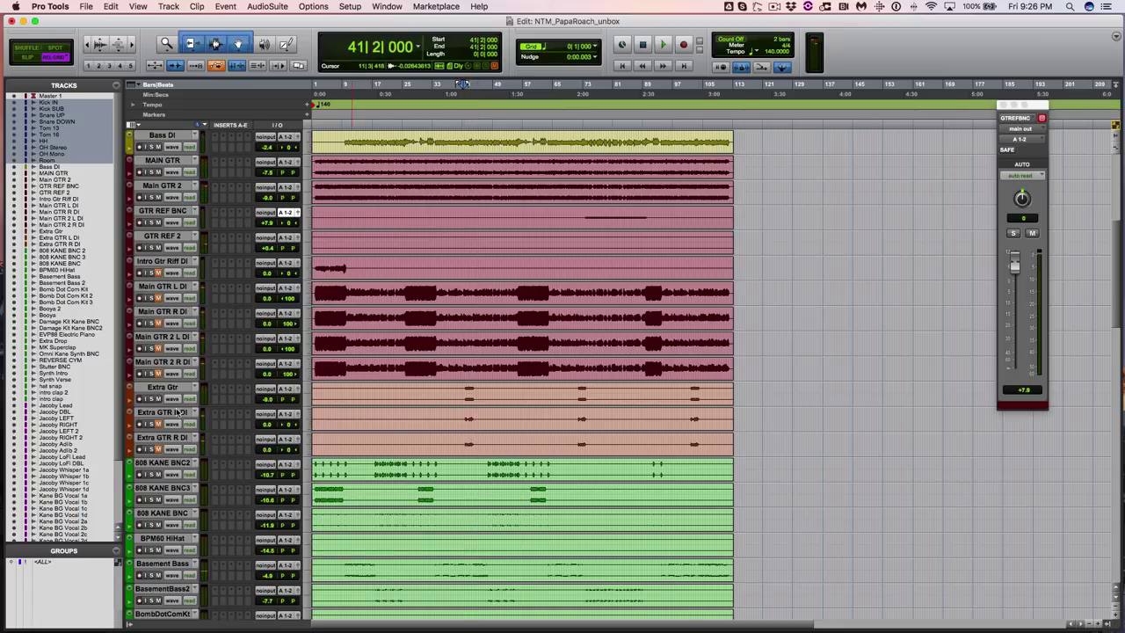
# Mute Extra Gtr and audition the song from bar 72
pyautogui.click(150, 399)
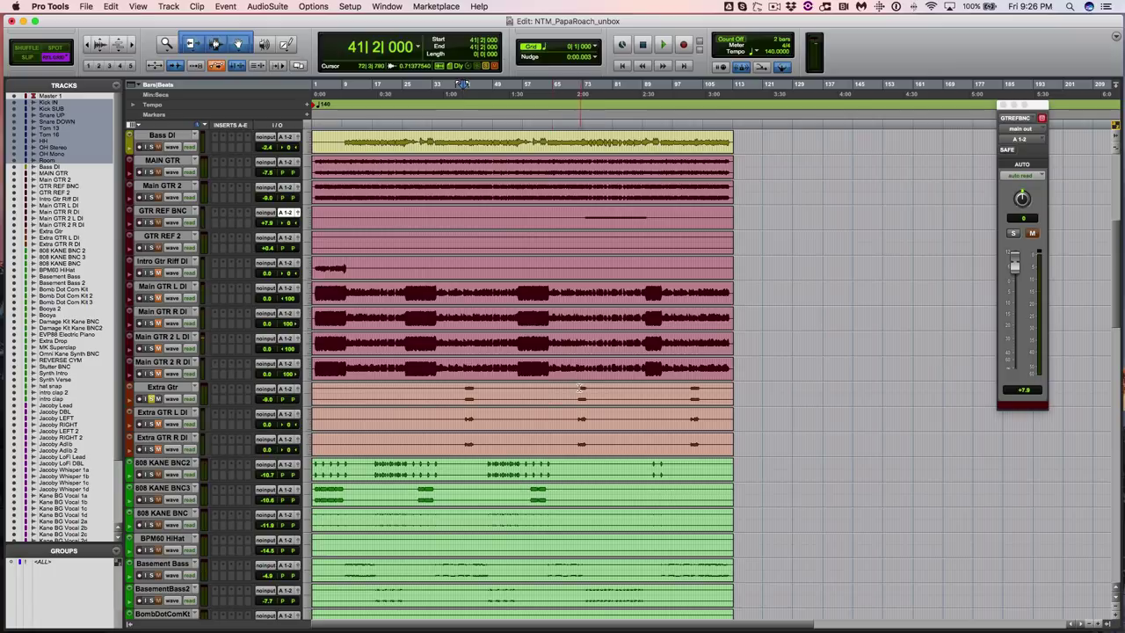
pyautogui.click(470, 387)
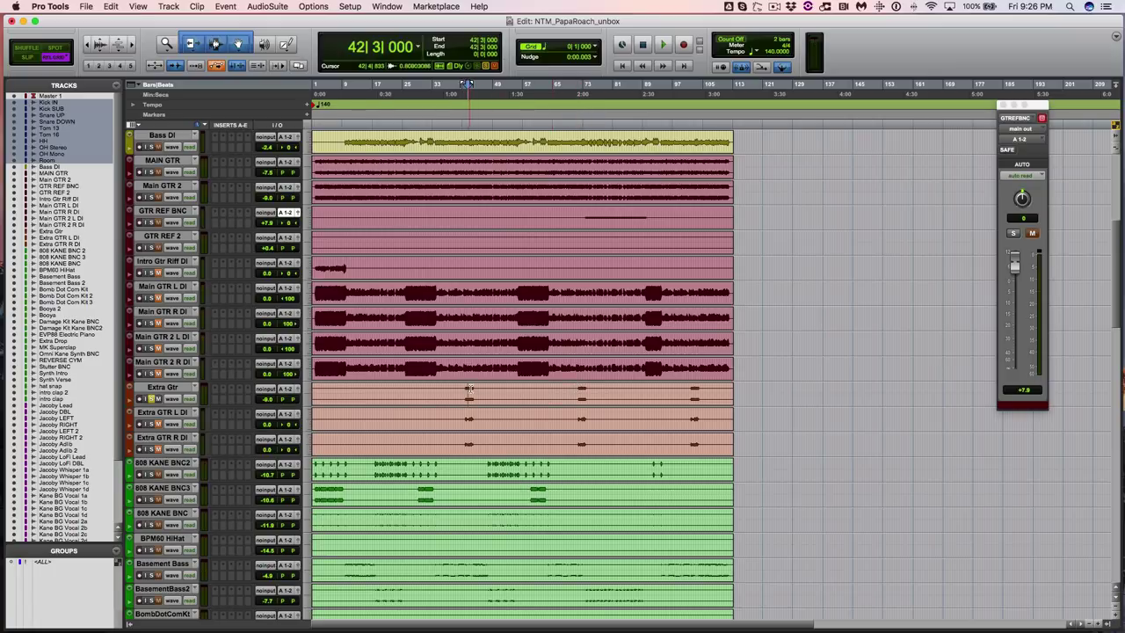
pyautogui.click(580, 388)
pyautogui.press('space')
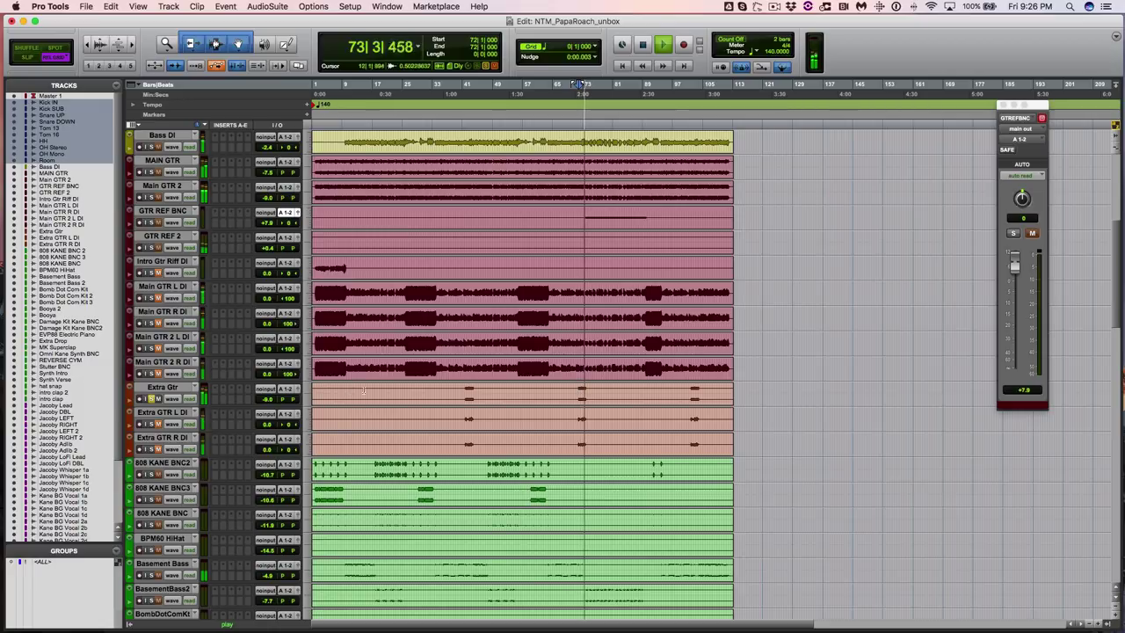
pyautogui.press('space')
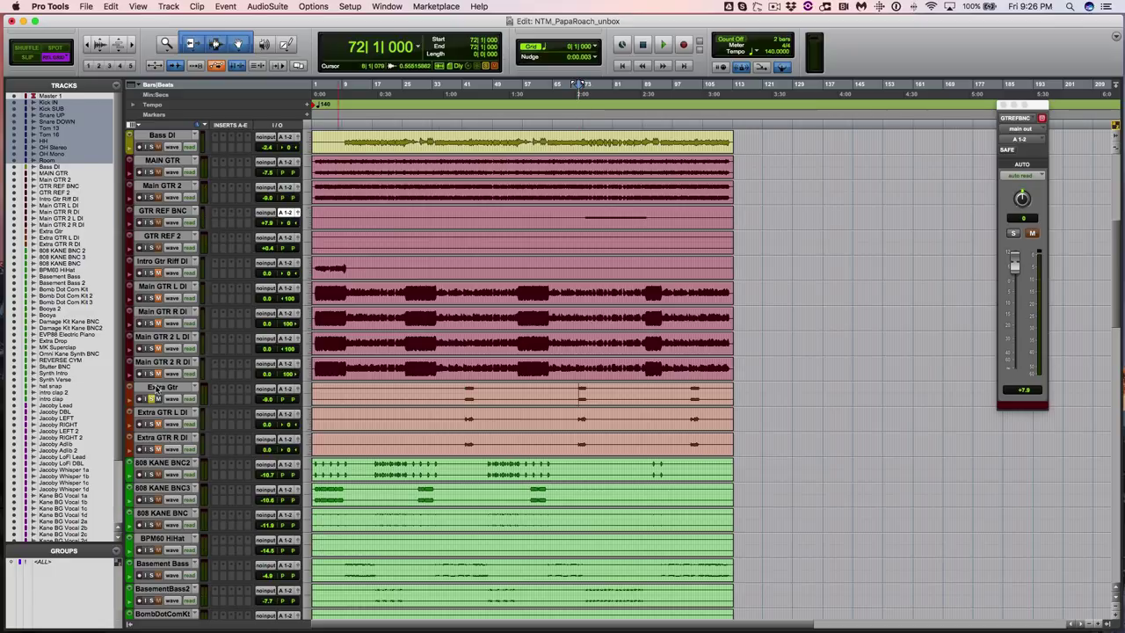
# Select and solo every track from the top through Extra GTR R DI, then play from bar 40|3
pyautogui.click(161, 437)
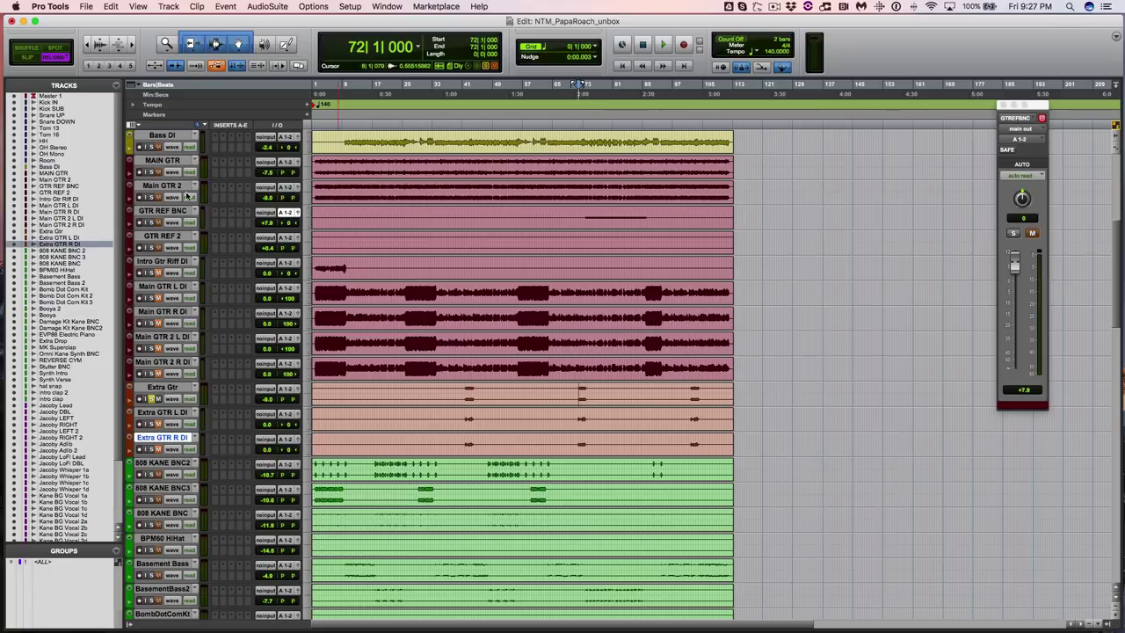
pyautogui.scroll(5, 187, 195)
pyautogui.keyDown('shift'); pyautogui.click(167, 186); pyautogui.keyUp('shift')
pyautogui.keyDown('alt'); pyautogui.keyDown('shift'); pyautogui.click(149, 197); pyautogui.keyUp('shift'); pyautogui.keyUp('alt')
pyautogui.scroll(-4, 525, 439)
pyautogui.scroll(-4, 525, 440)
pyautogui.click(461, 412)
pyautogui.press('space')
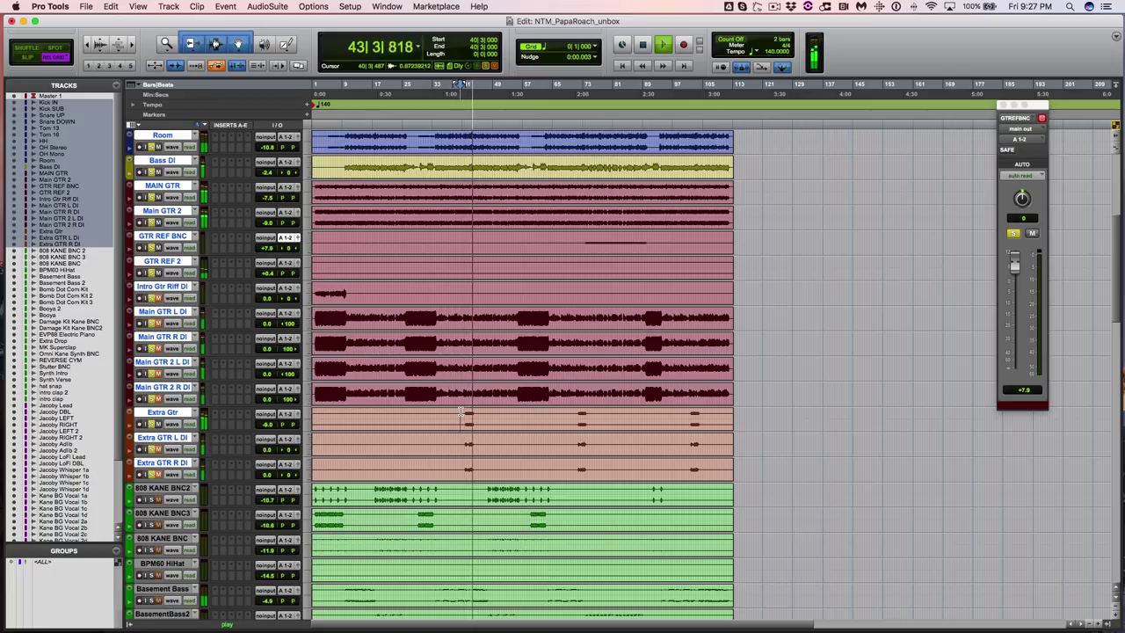
pyautogui.press('space')
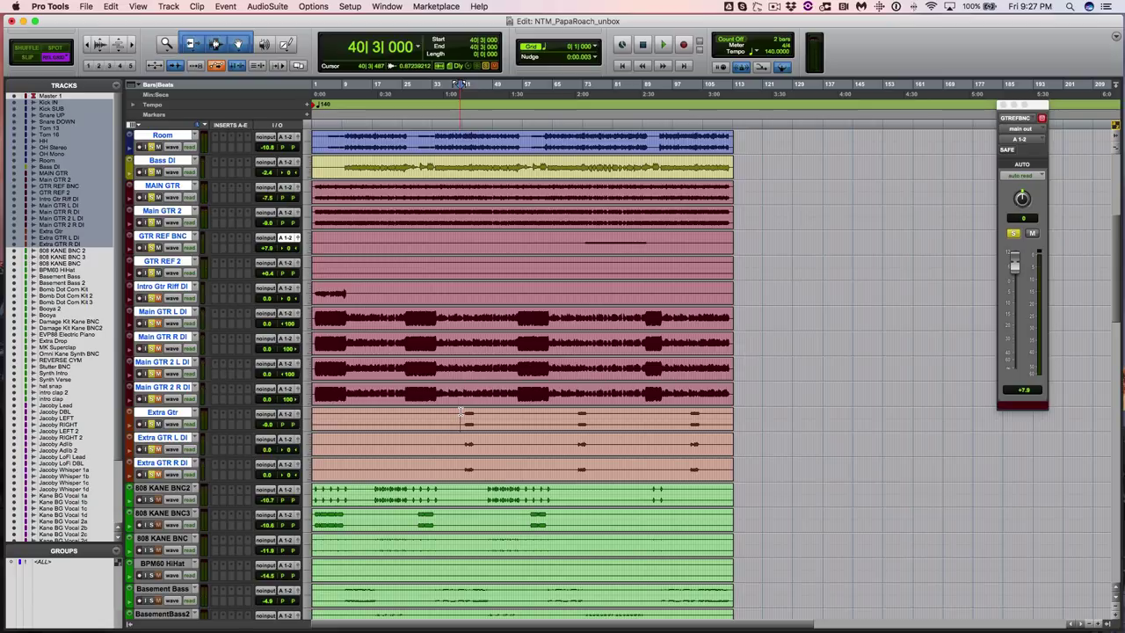
# Unsolo the band tracks and solo the programmed tracks 808 KANE BNC 2 through intro clap
pyautogui.scroll(-6, 460, 412)
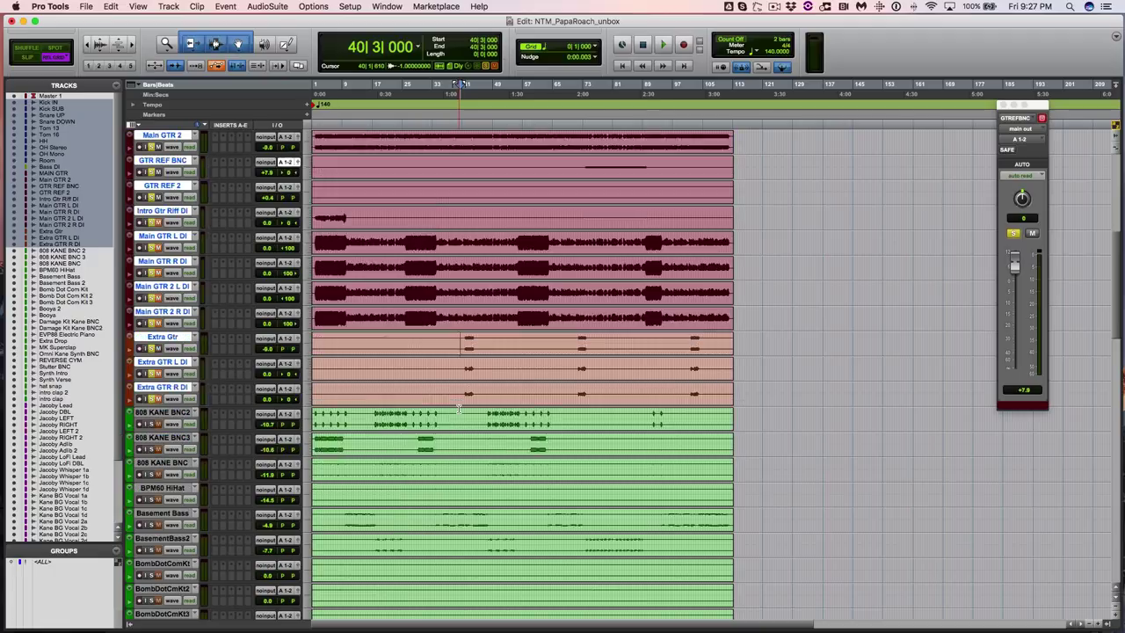
pyautogui.scroll(-11, 458, 408)
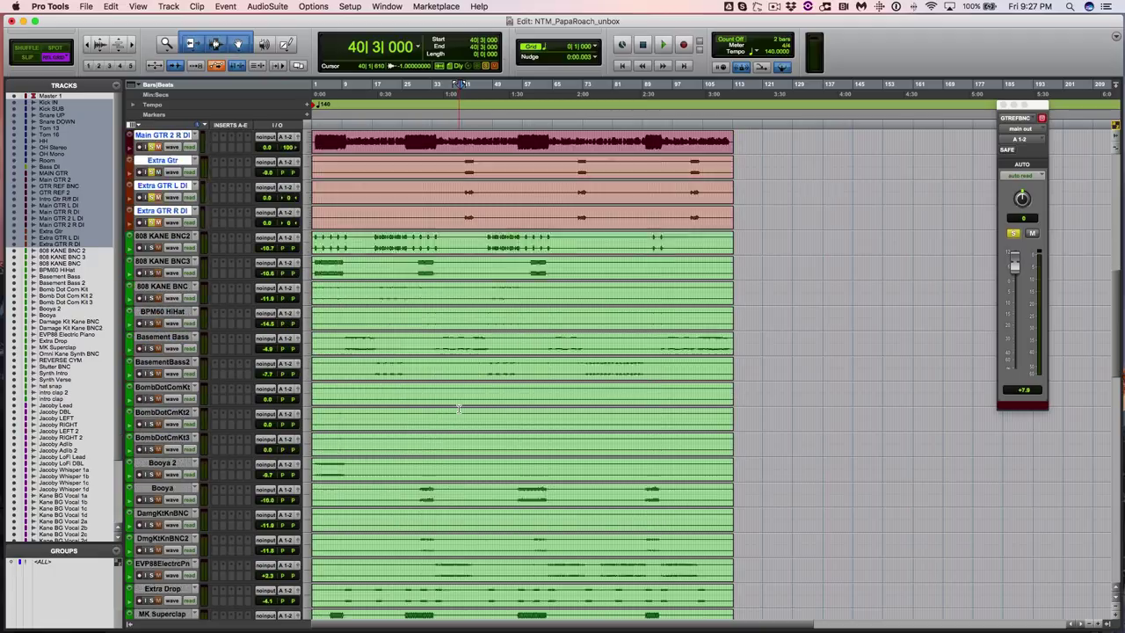
pyautogui.scroll(-5, 459, 409)
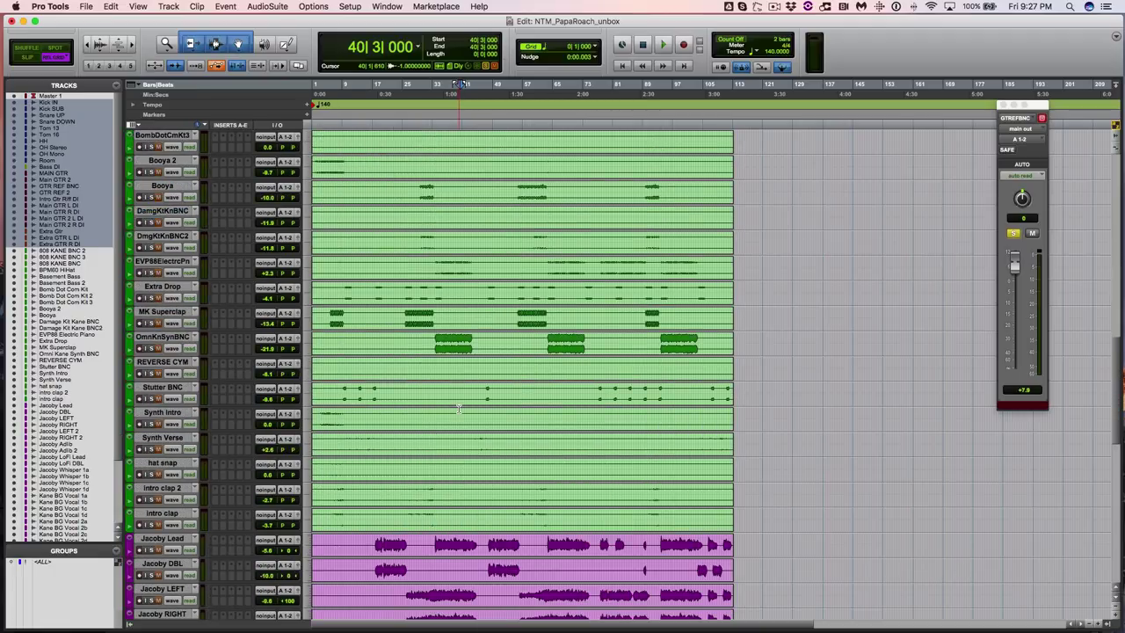
pyautogui.scroll(13, 459, 408)
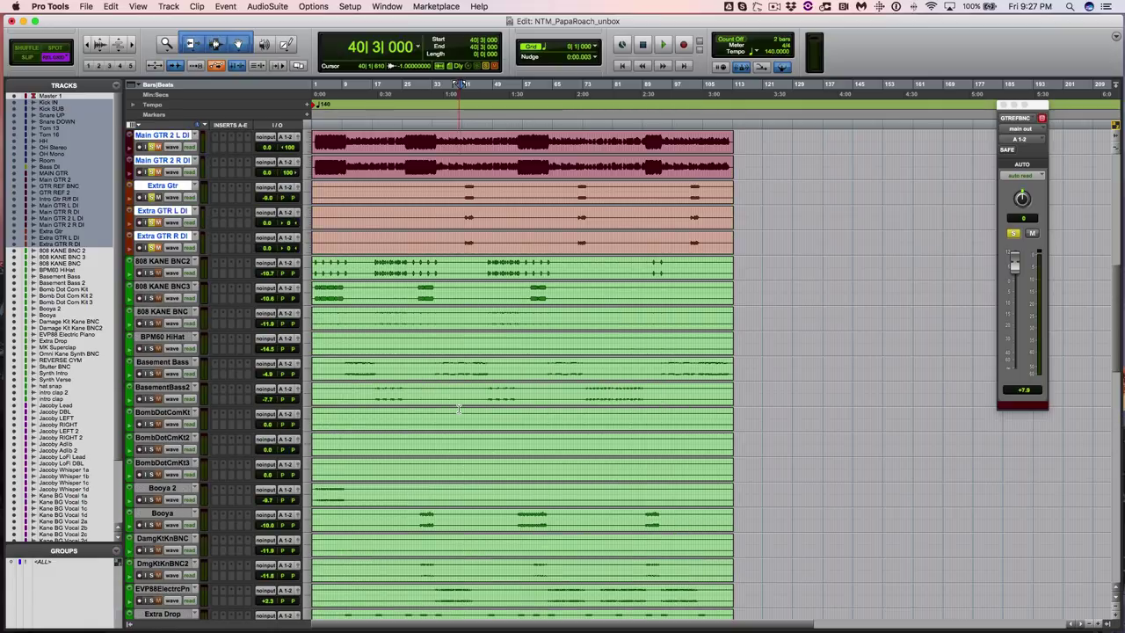
pyautogui.click(150, 248)
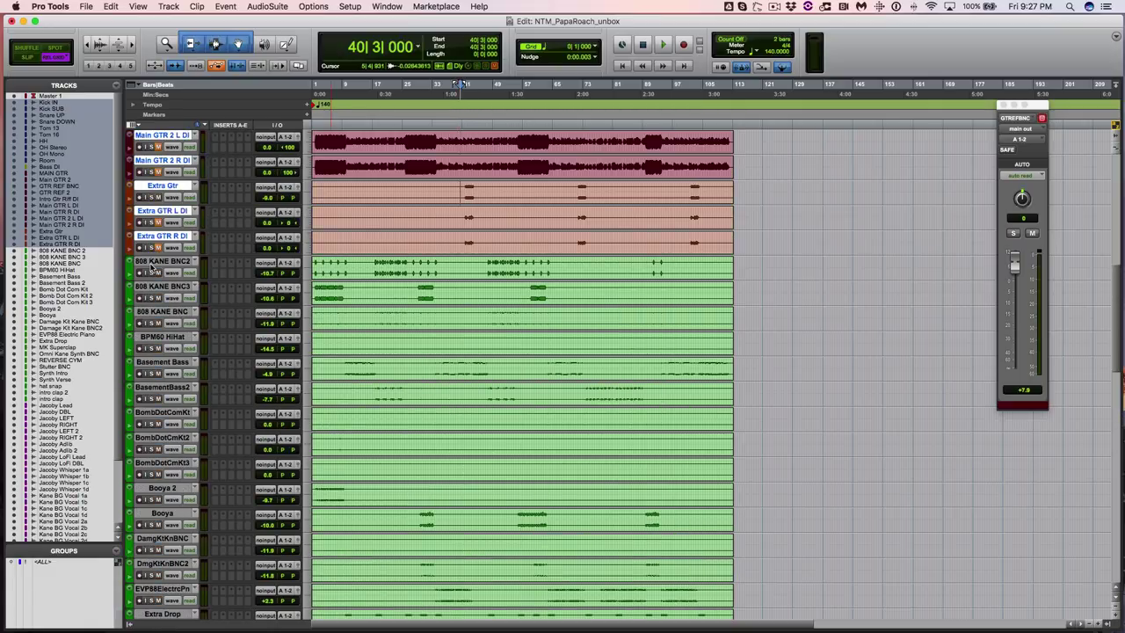
pyautogui.click(153, 264)
pyautogui.scroll(-12, 171, 455)
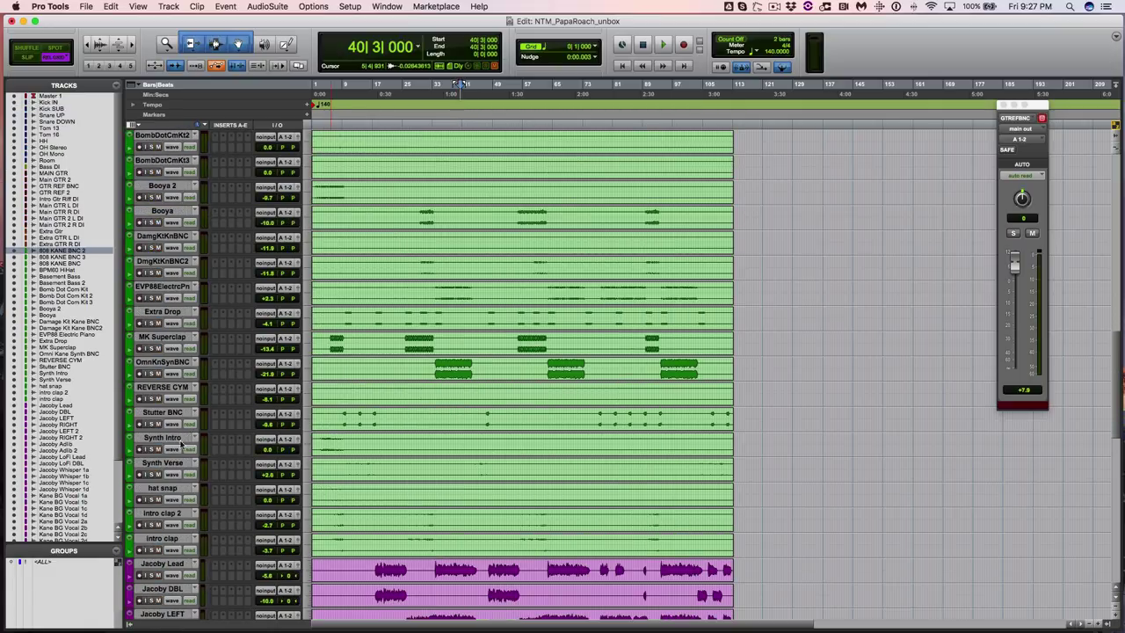
pyautogui.keyDown('shift'); pyautogui.click(151, 539); pyautogui.keyUp('shift')
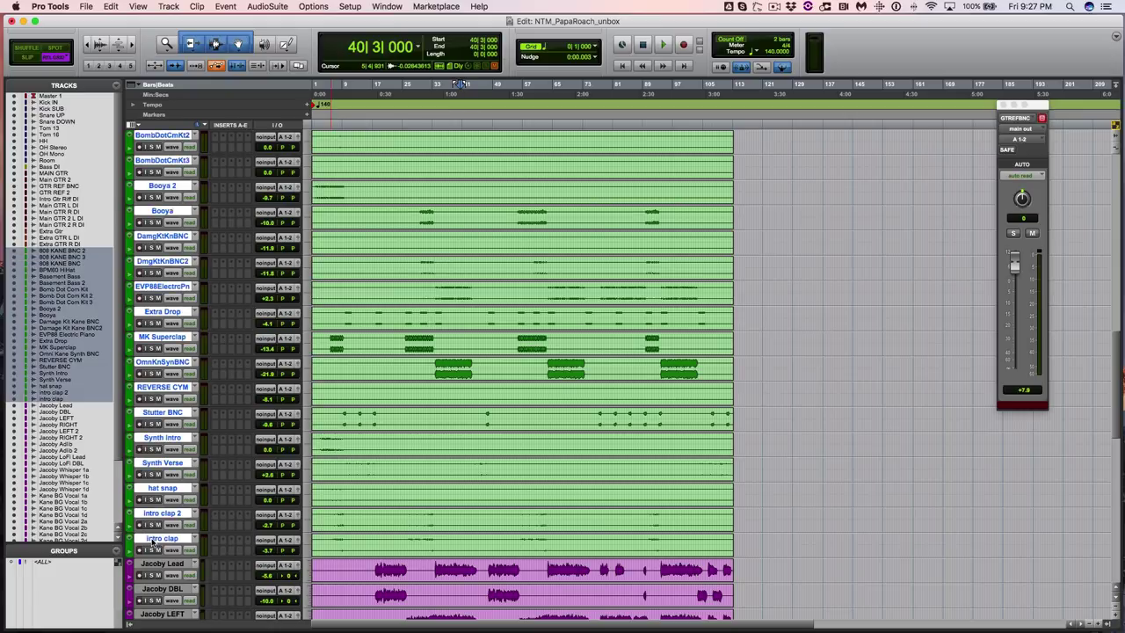
pyautogui.click(153, 549)
# Play the soloed programmed tracks from the top of the song, zoomed in, then stop
pyautogui.press('Return')
pyautogui.press('space')
pyautogui.press('super+bracketright')
pyautogui.press('super+bracketright')
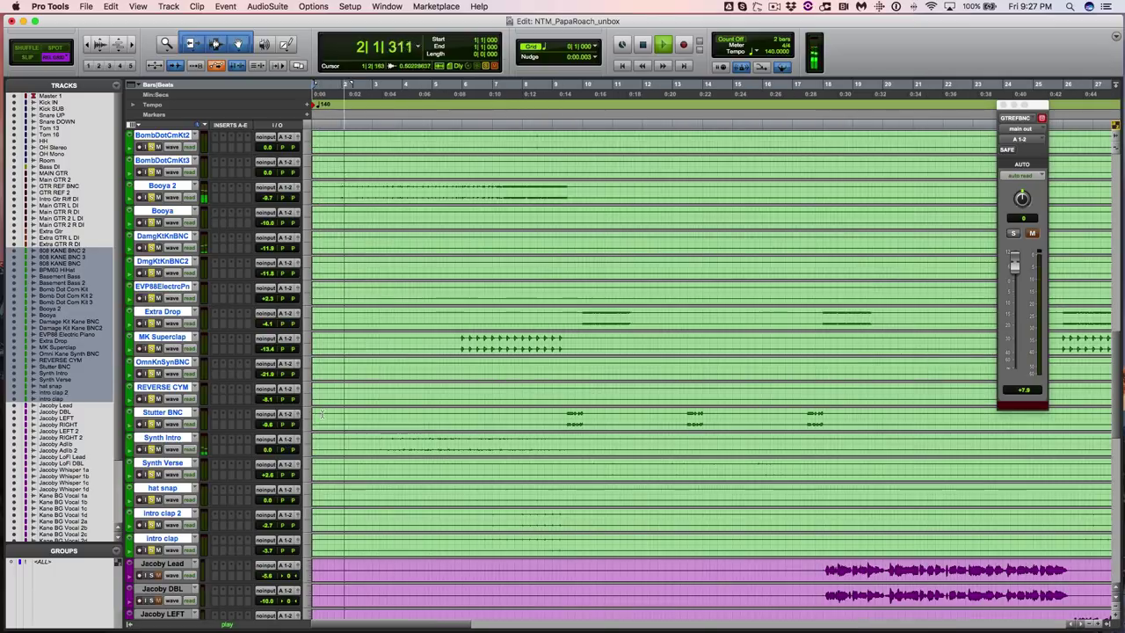
pyautogui.scroll(3, 437, 378)
pyautogui.scroll(5, 437, 378)
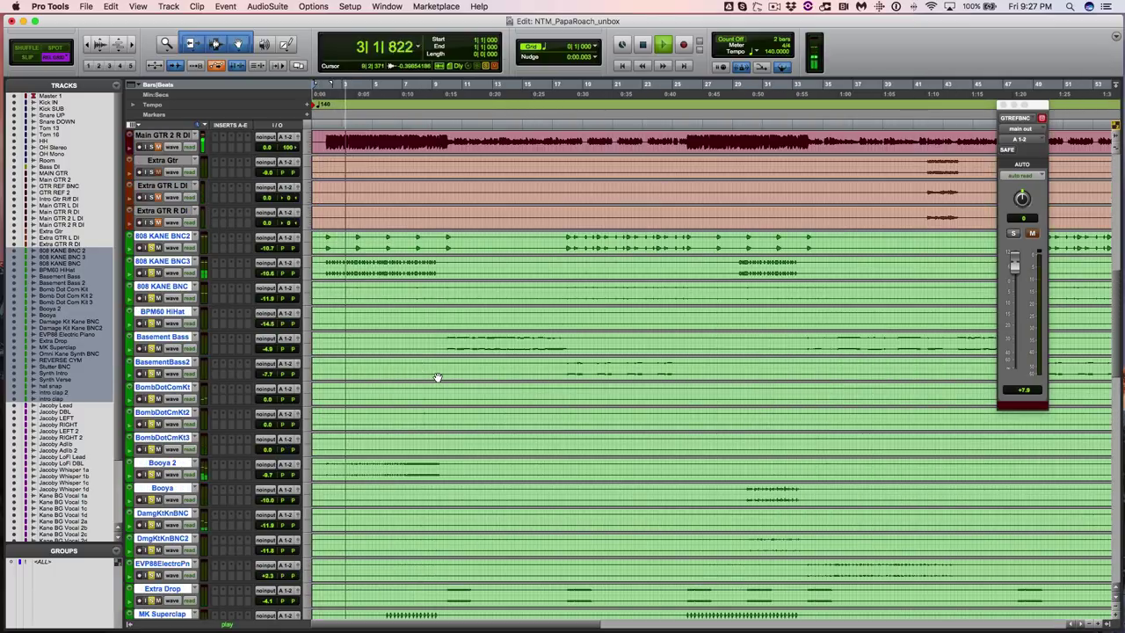
pyautogui.scroll(-4, 437, 378)
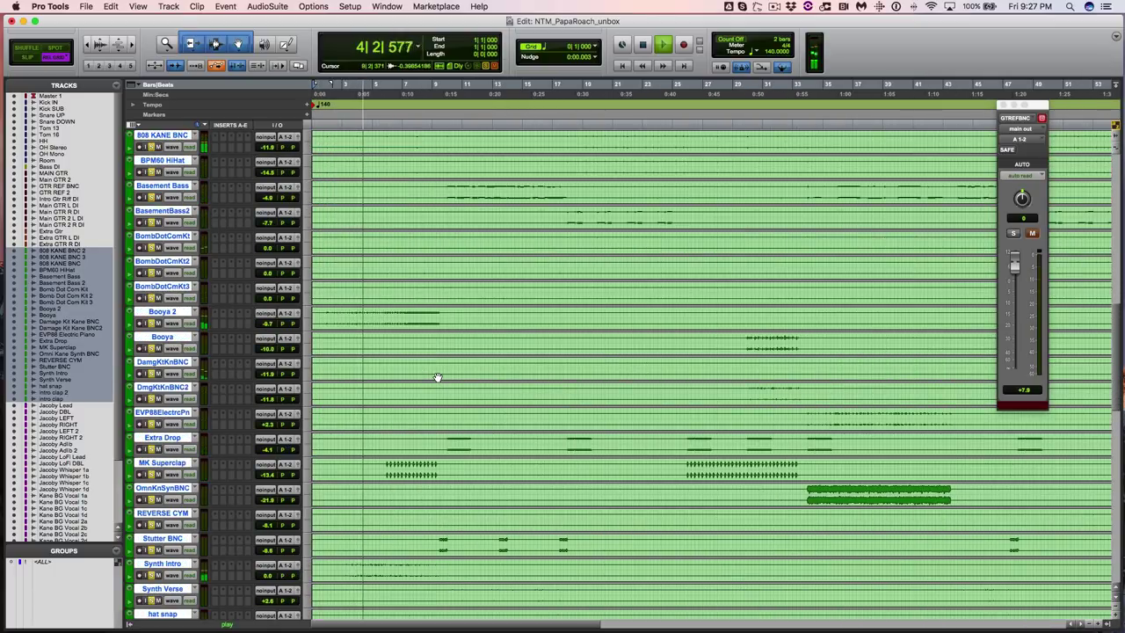
pyautogui.scroll(-1, 437, 378)
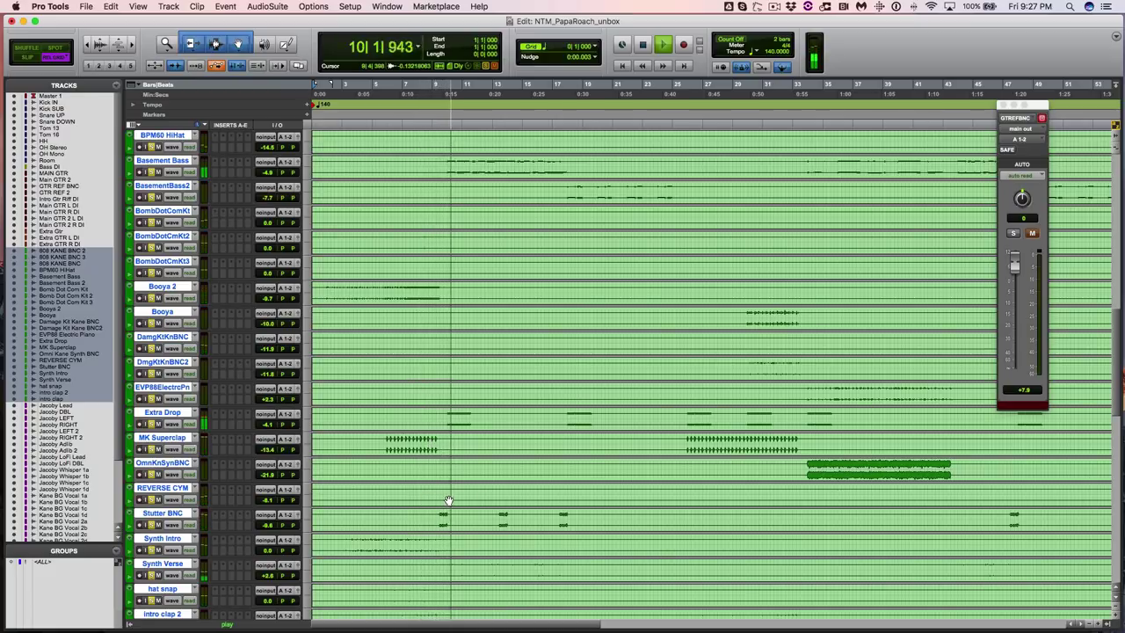
pyautogui.scroll(4, 544, 485)
pyautogui.scroll(-5, 544, 484)
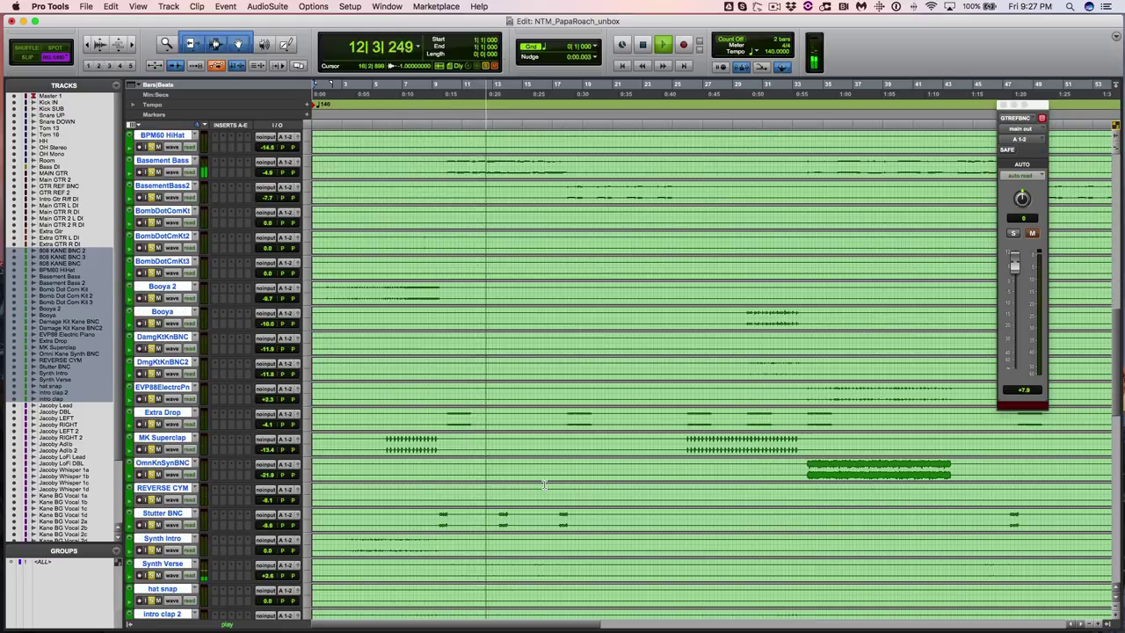
pyautogui.scroll(-3, 544, 484)
pyautogui.scroll(2, 544, 484)
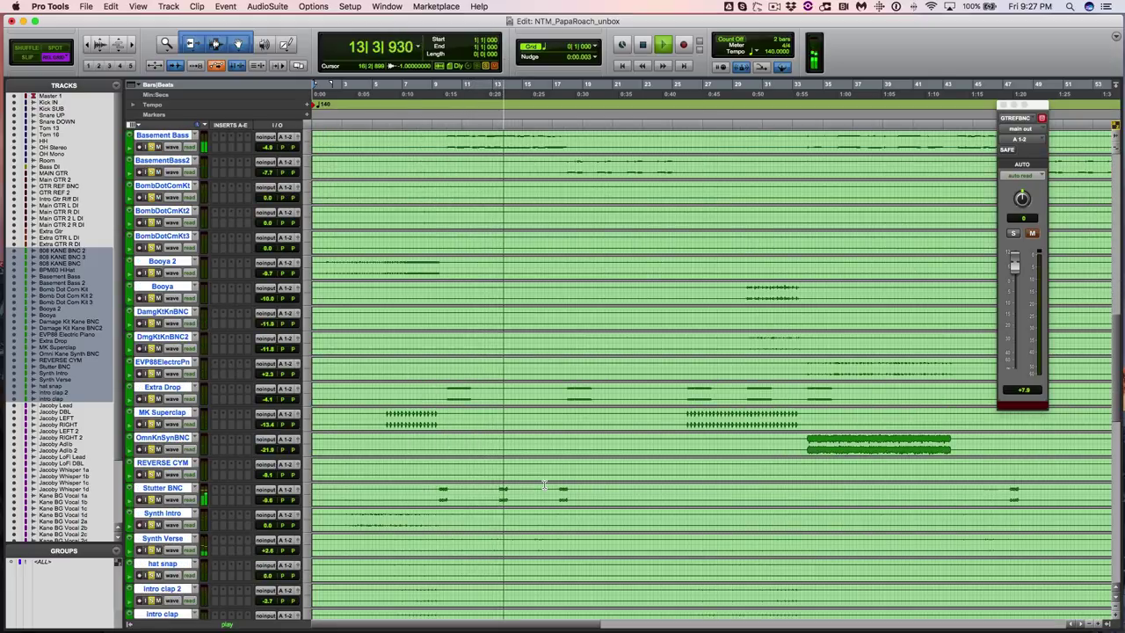
pyautogui.scroll(3, 545, 484)
pyautogui.scroll(2, 545, 484)
pyautogui.scroll(-2, 544, 484)
pyautogui.scroll(1, 544, 484)
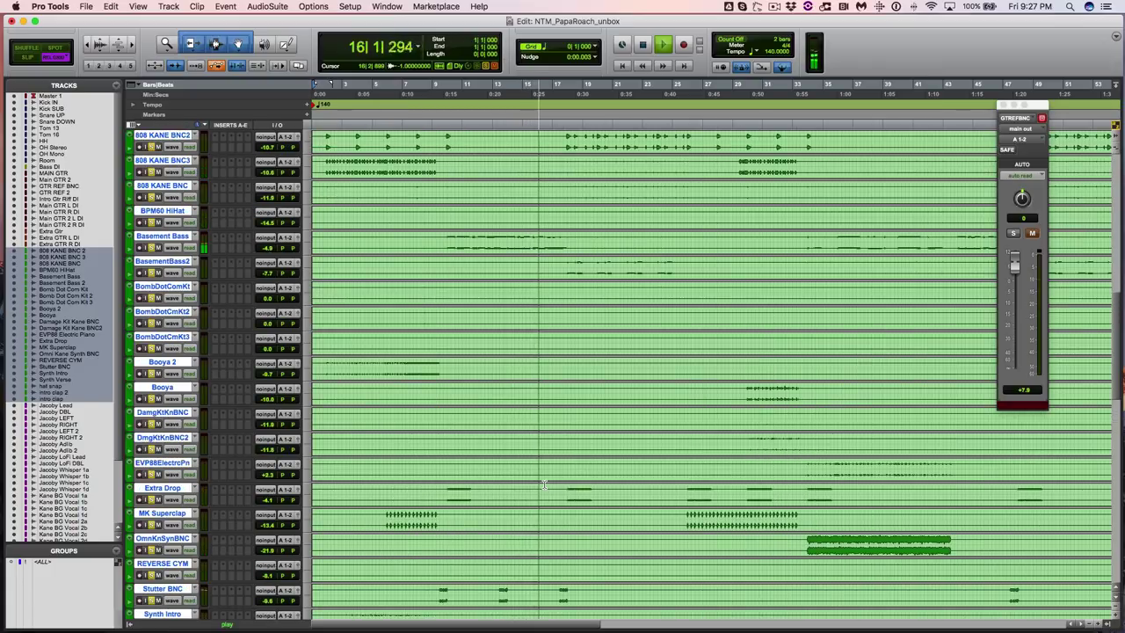
pyautogui.scroll(2, 544, 485)
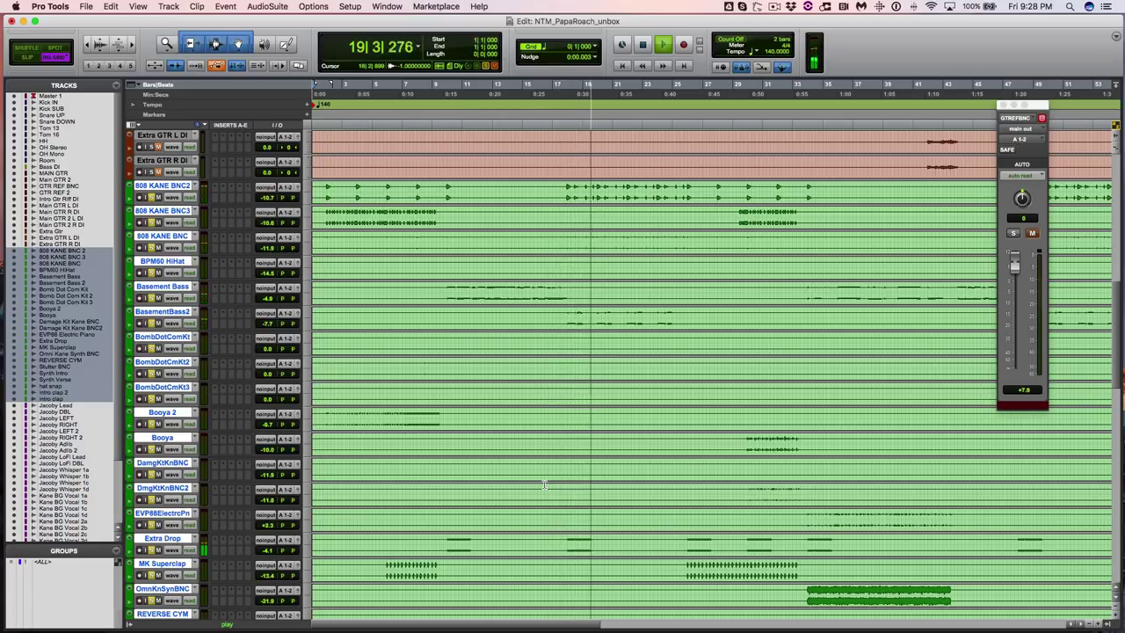
pyautogui.scroll(-3, 544, 484)
pyautogui.press('space')
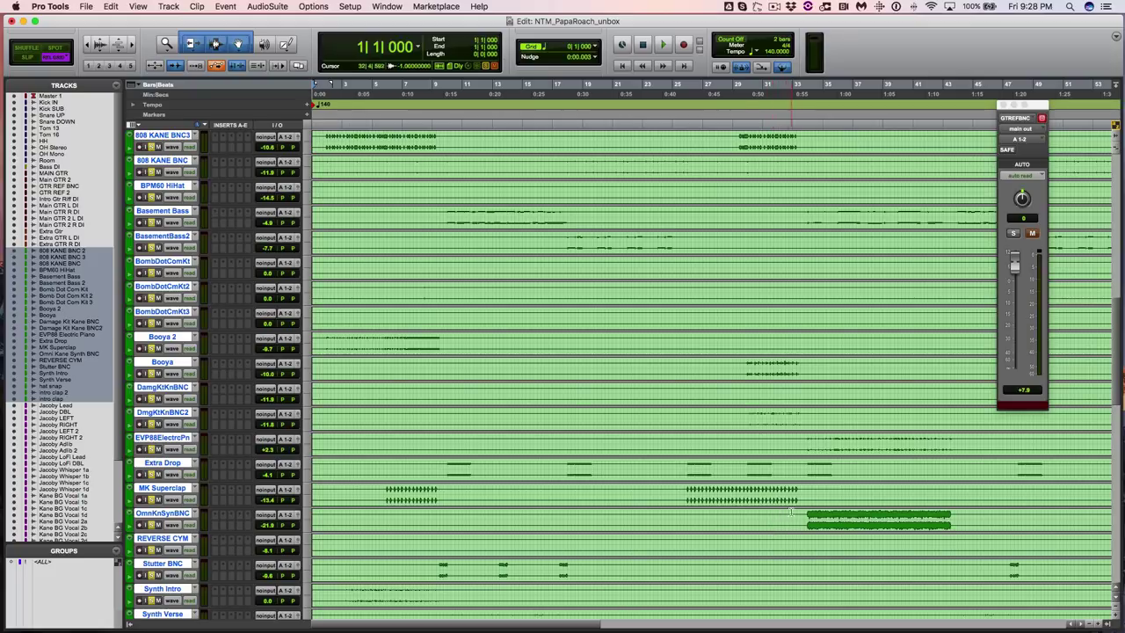
# Play from near bar 33, zoom out, and select all tracks from Kick IN to intro clap
pyautogui.click(802, 516)
pyautogui.press('space')
pyautogui.press('super+bracketleft')
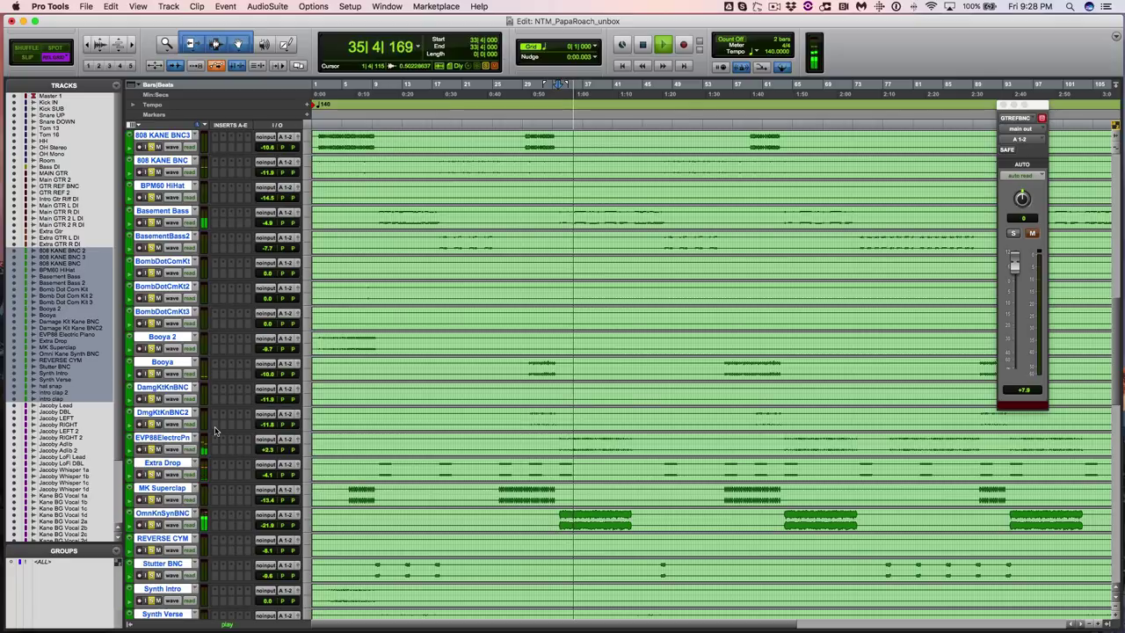
pyautogui.scroll(15, 244, 387)
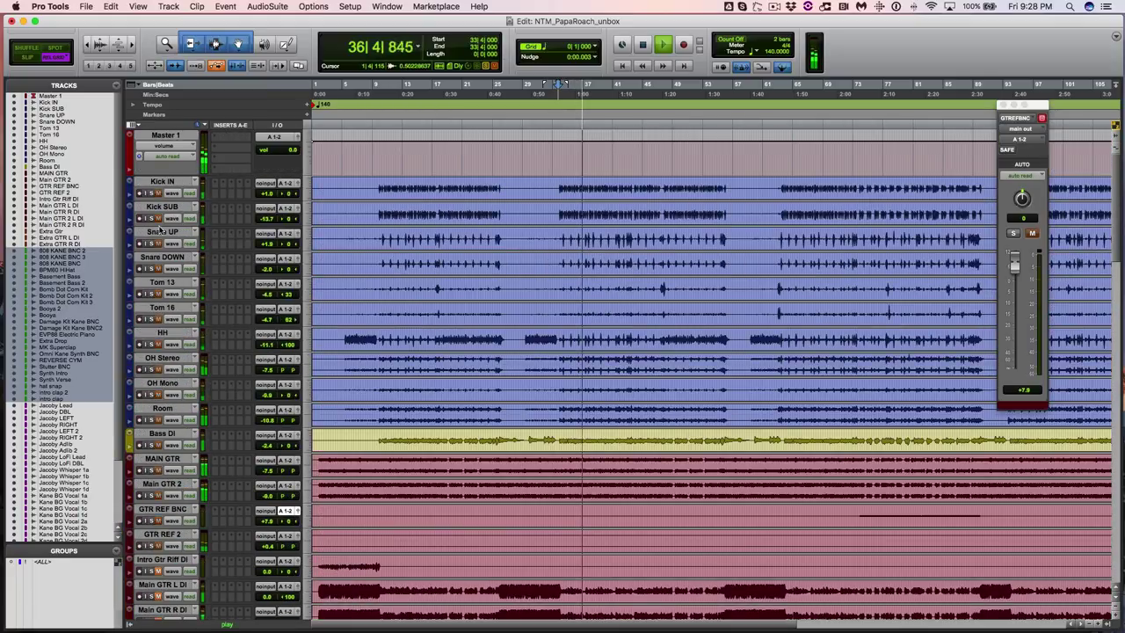
pyautogui.keyDown('shift'); pyautogui.click(155, 183); pyautogui.keyUp('shift')
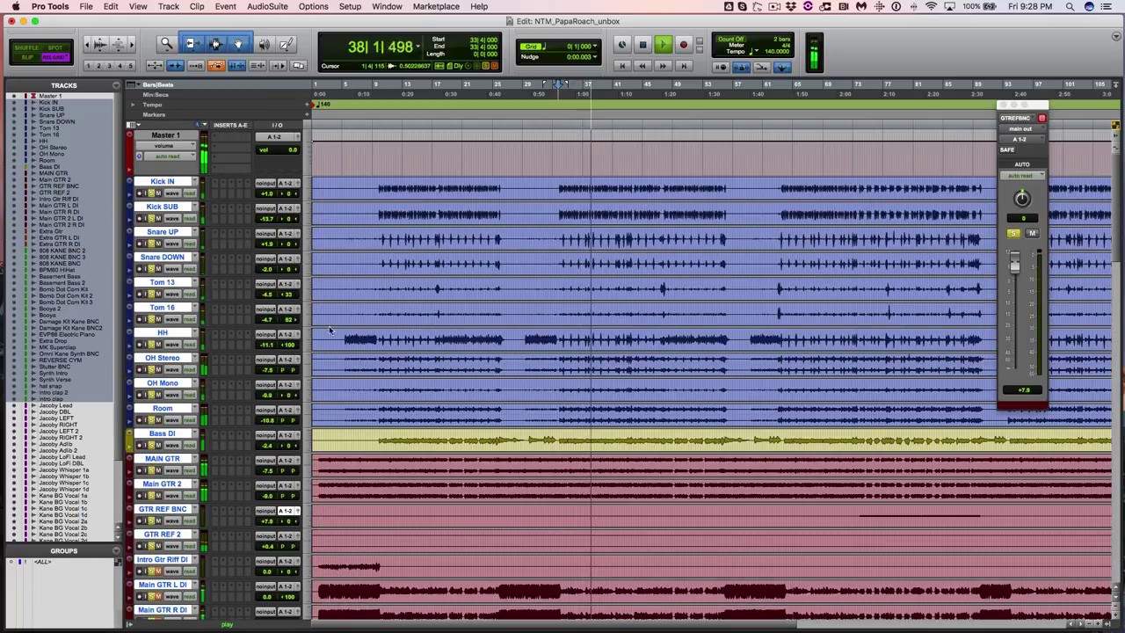
pyautogui.scroll(-10, 534, 455)
pyautogui.scroll(-9, 534, 455)
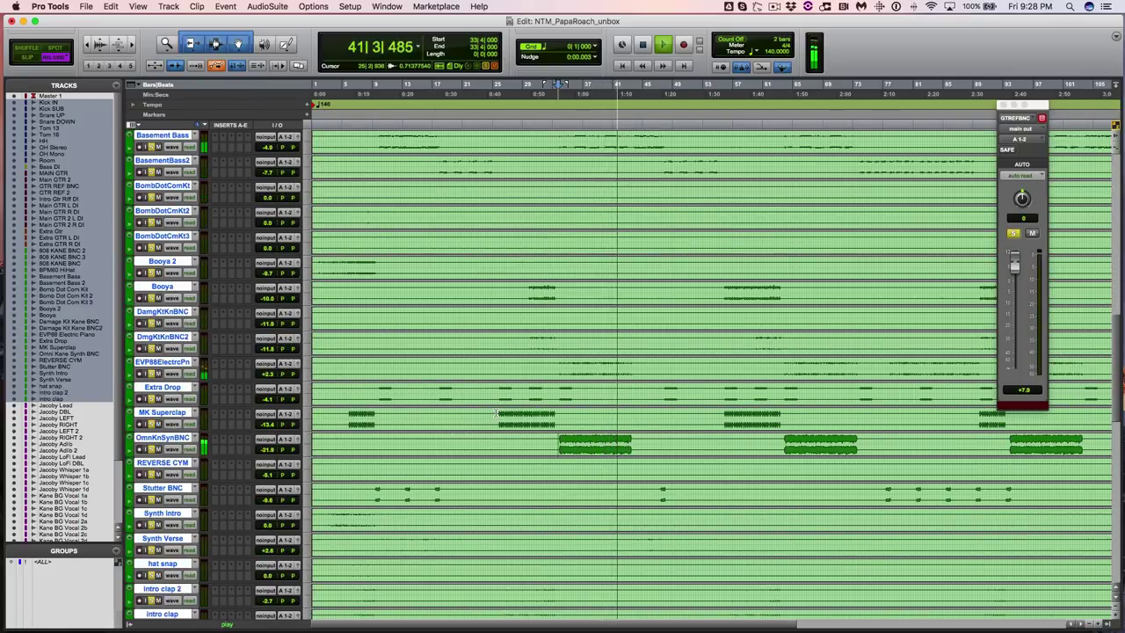
# Audition the programmed tracks from bar 25, then from bar 29 on Booya, stopping each time
pyautogui.click(497, 83)
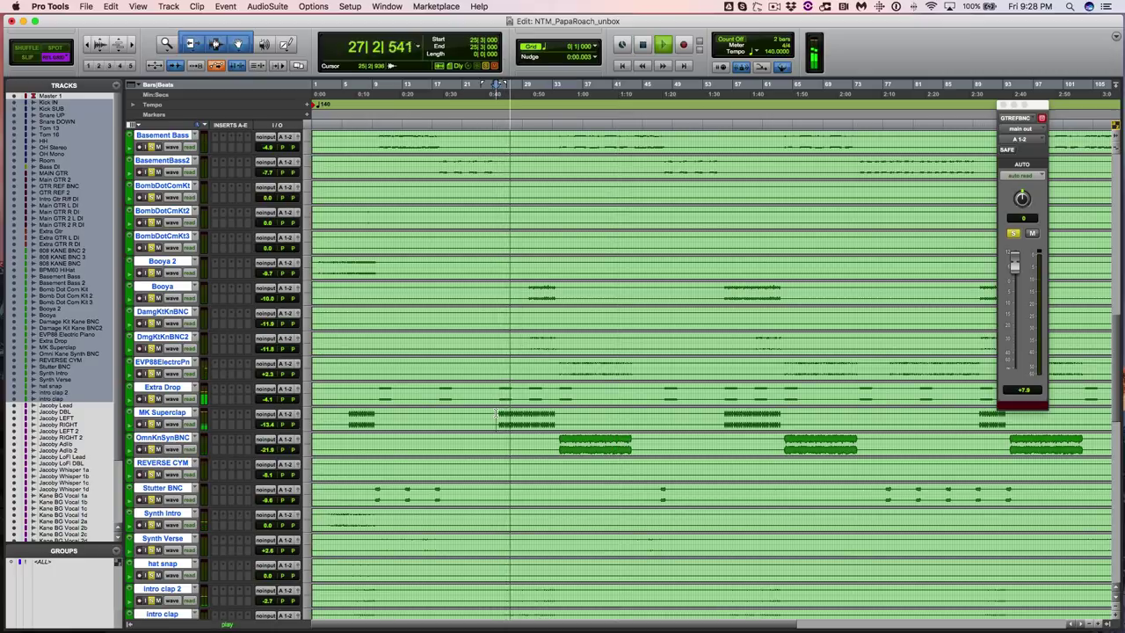
pyautogui.press('space')
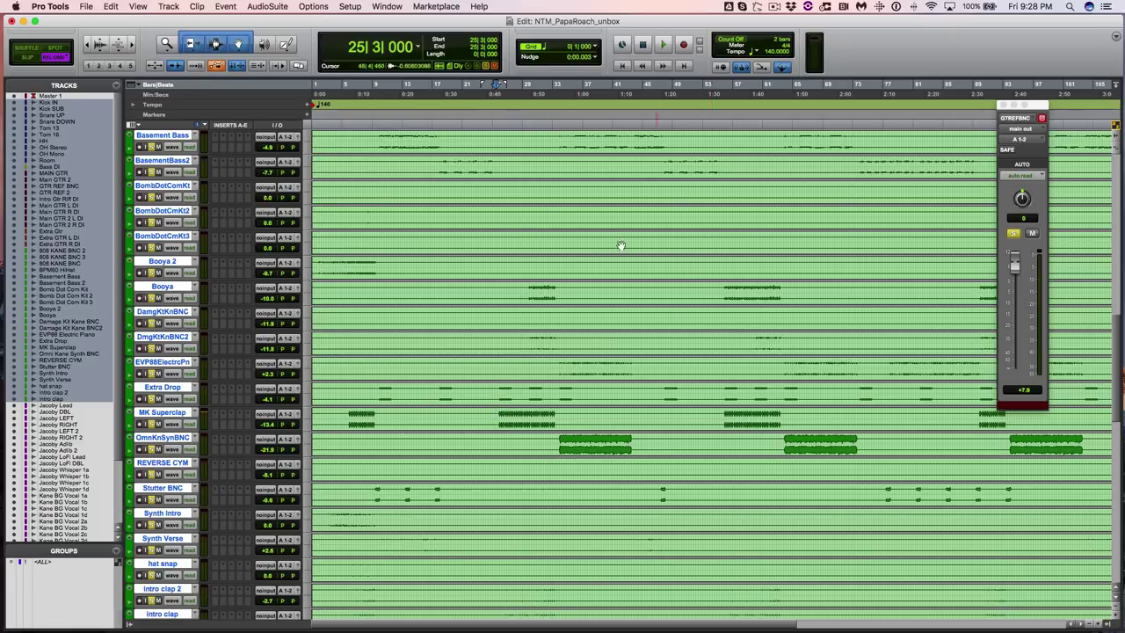
pyautogui.click(526, 290)
pyautogui.press('space')
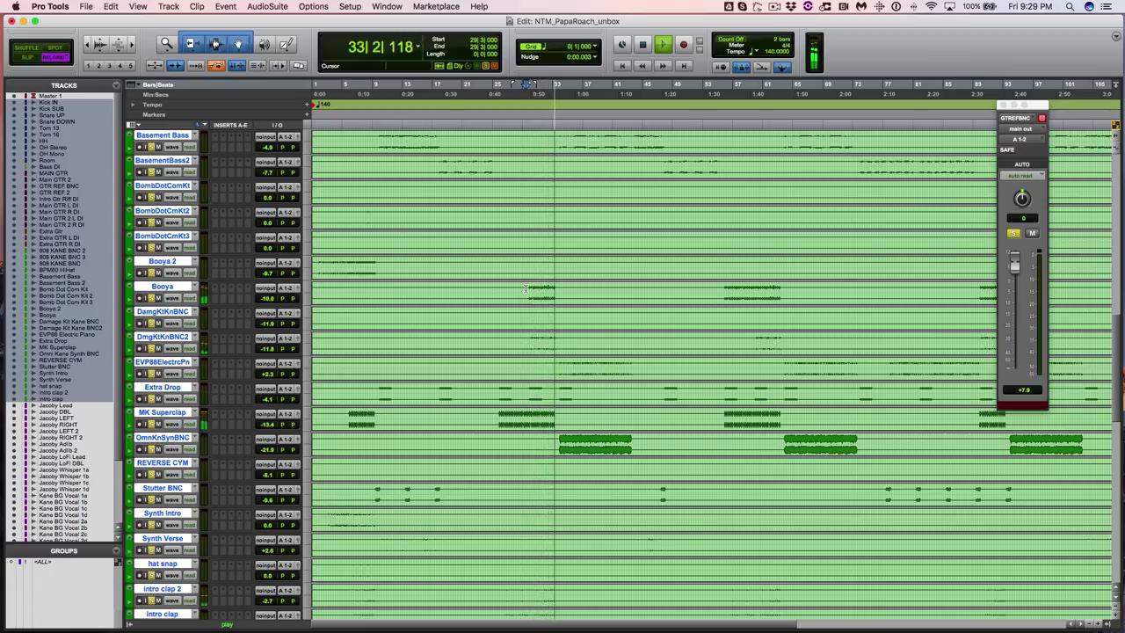
pyautogui.press('space')
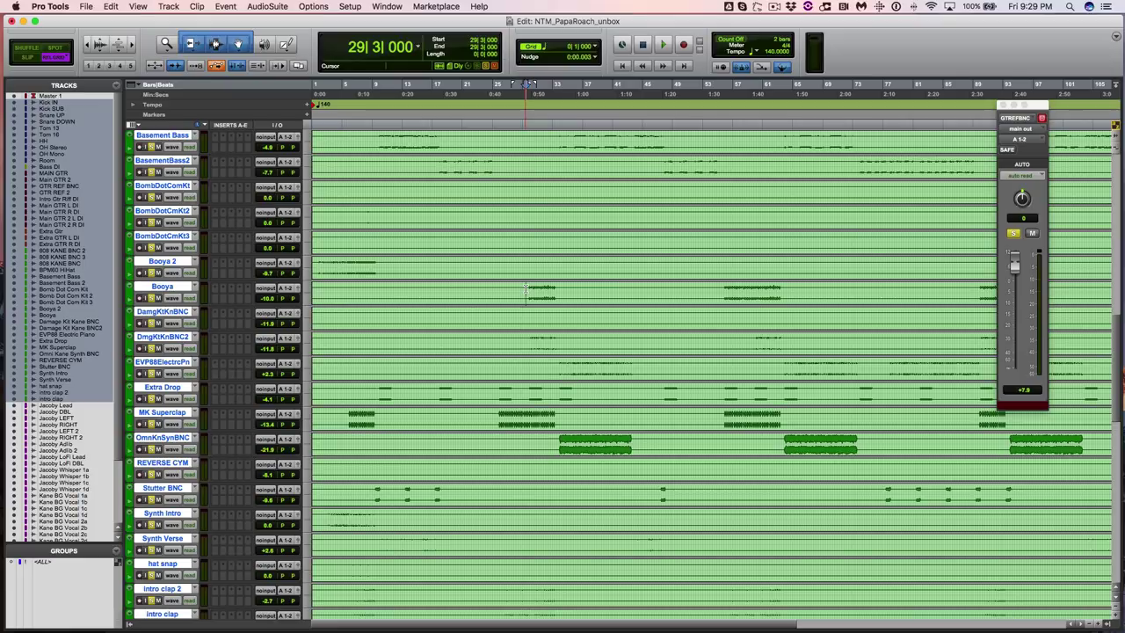
# Select bars 25–31 on Extra Drop and MK Superclap, then a range through Synth Verse
pyautogui.moveTo(497, 390); pyautogui.dragTo(542, 413)
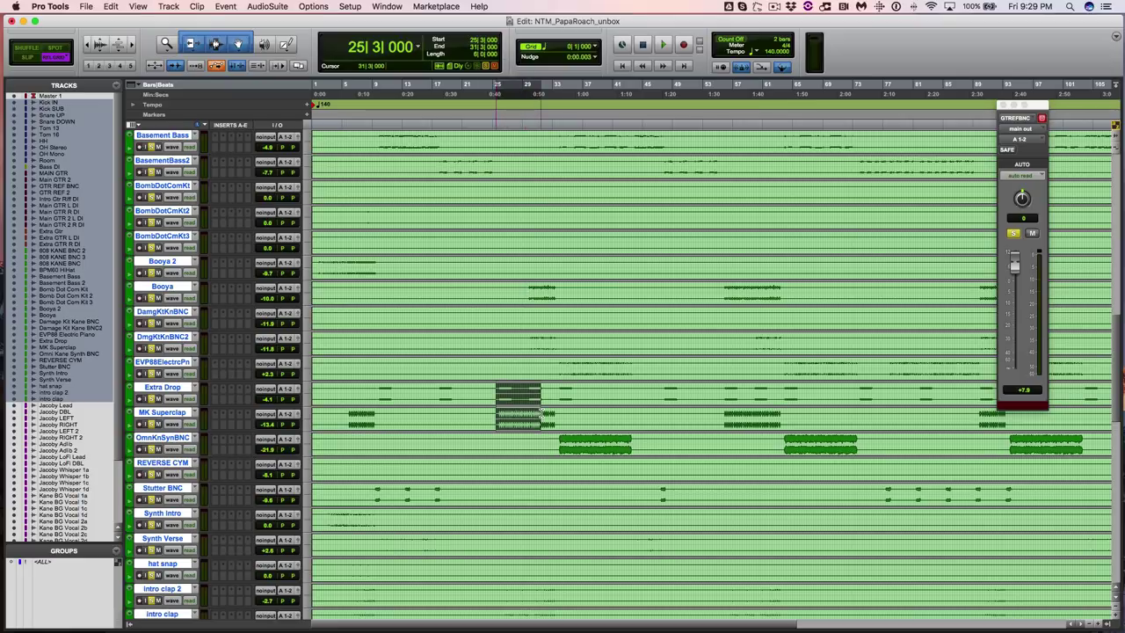
pyautogui.scroll(10, 531, 349)
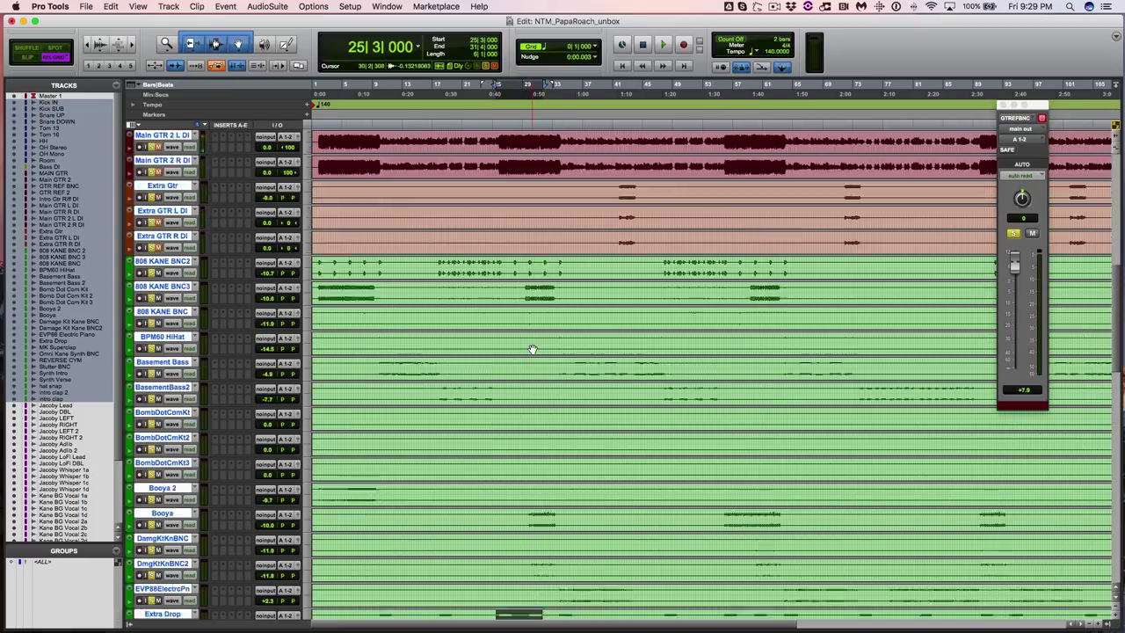
pyautogui.scroll(-12, 531, 349)
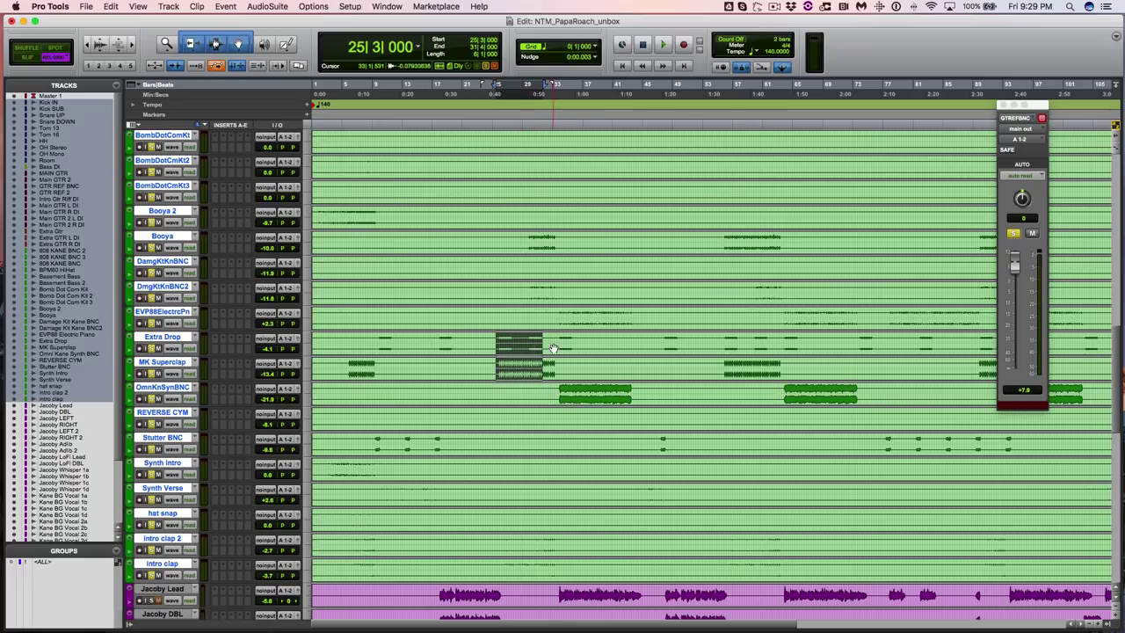
pyautogui.moveTo(559, 347); pyautogui.dragTo(646, 507)
# Play the programmed tracks from bar 25 to about bar 41, then stop
pyautogui.click(496, 360)
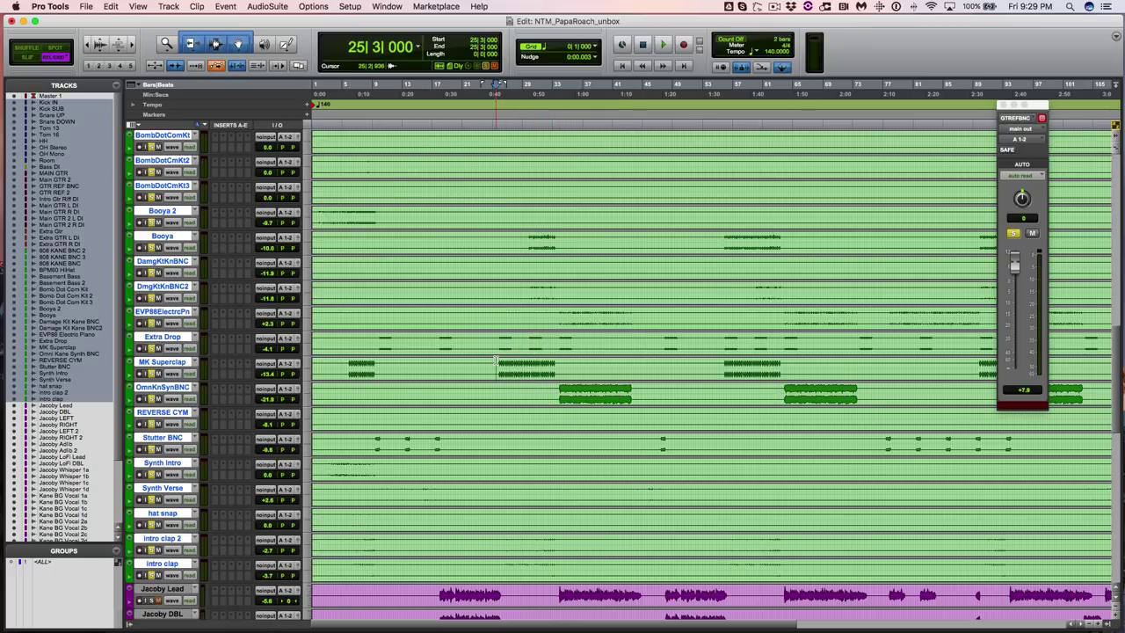
pyautogui.press('space')
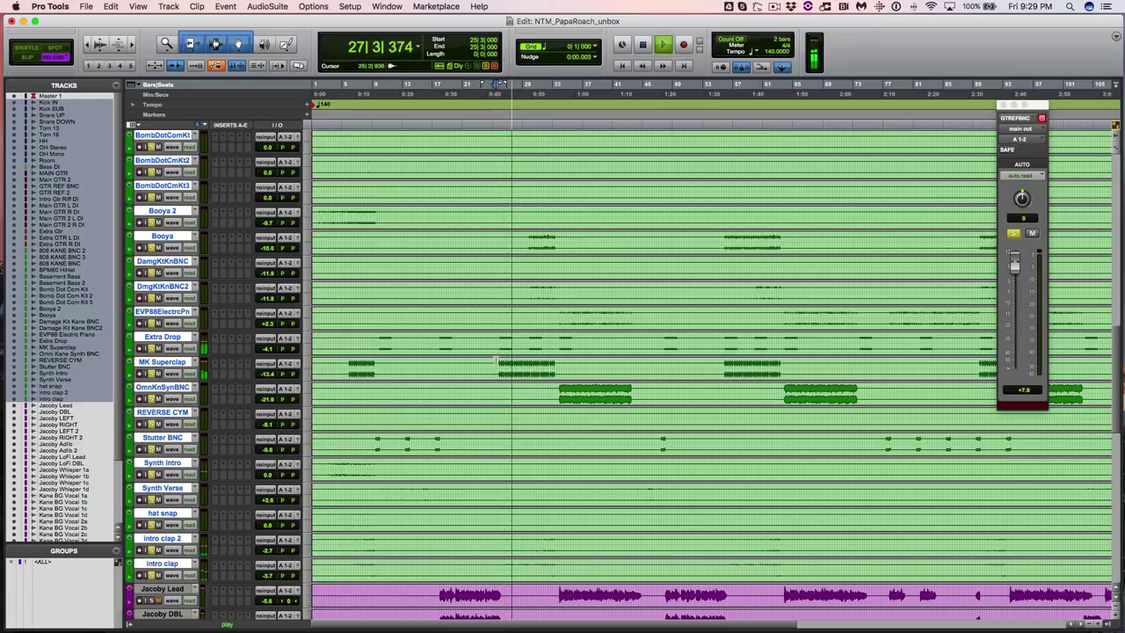
pyautogui.scroll(-6, 534, 372)
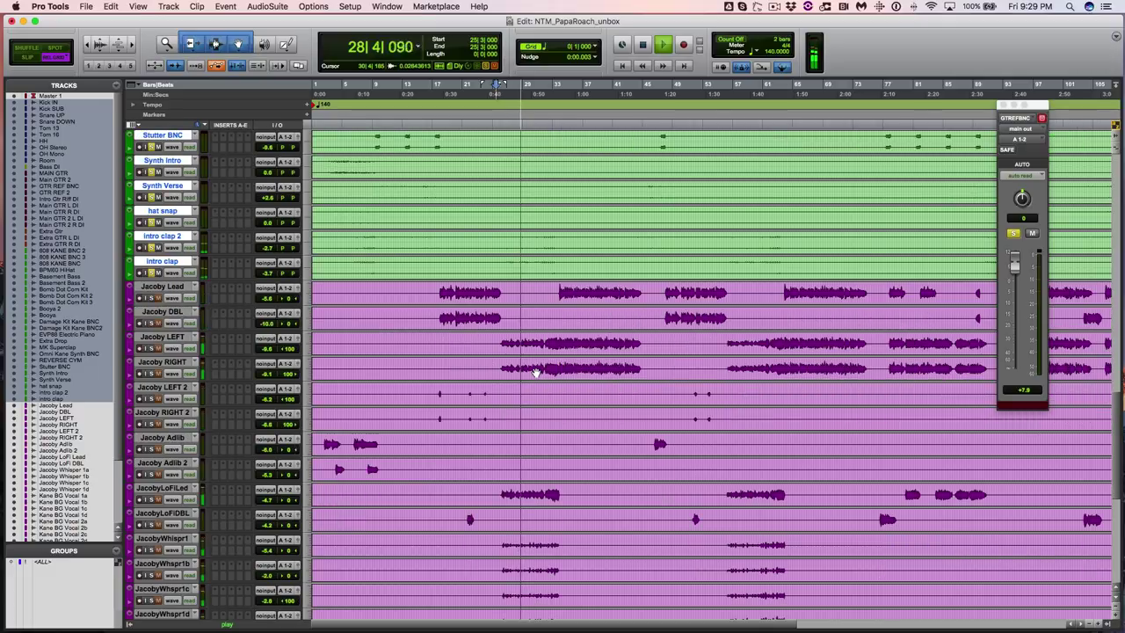
pyautogui.scroll(-2, 534, 372)
pyautogui.scroll(10, 534, 372)
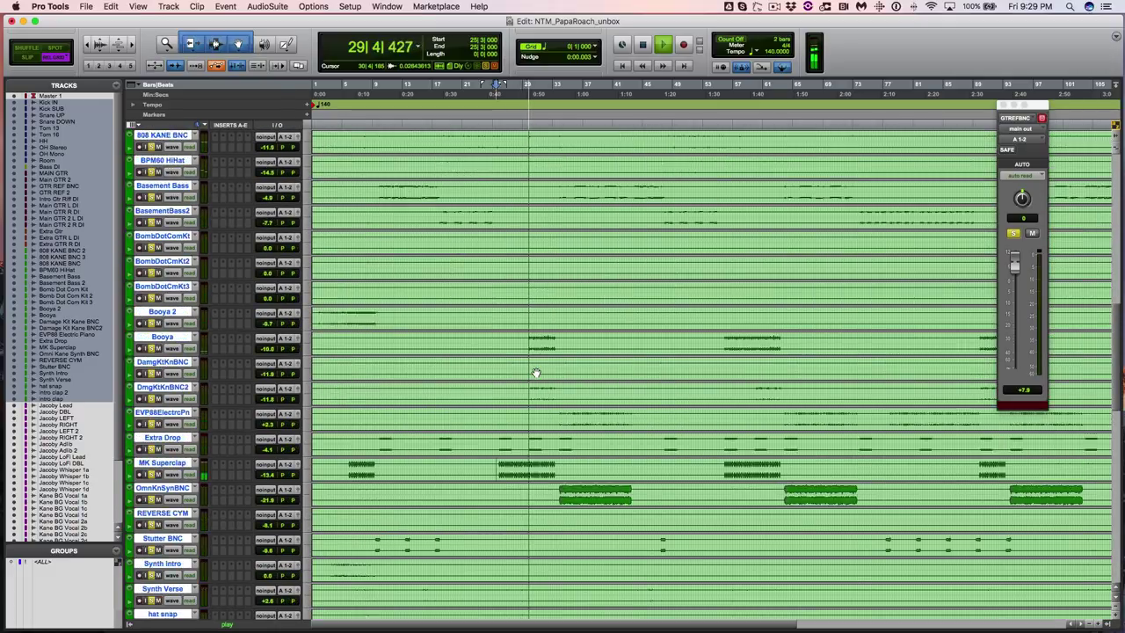
pyautogui.scroll(3, 534, 371)
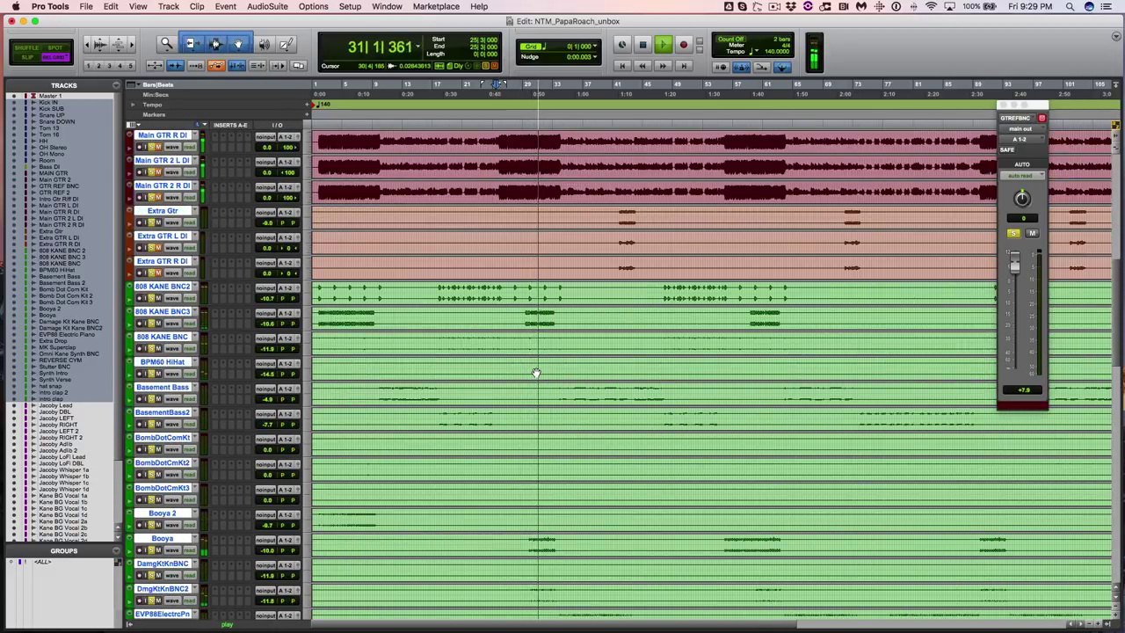
pyautogui.scroll(-1, 535, 373)
pyautogui.scroll(-3, 536, 373)
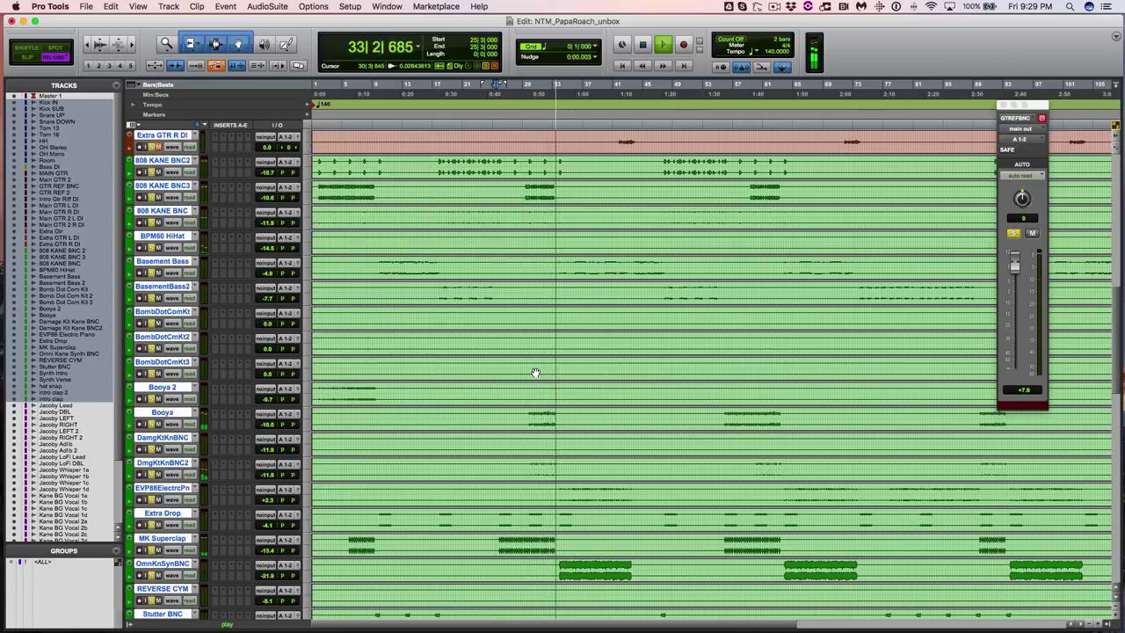
pyautogui.scroll(-3, 535, 373)
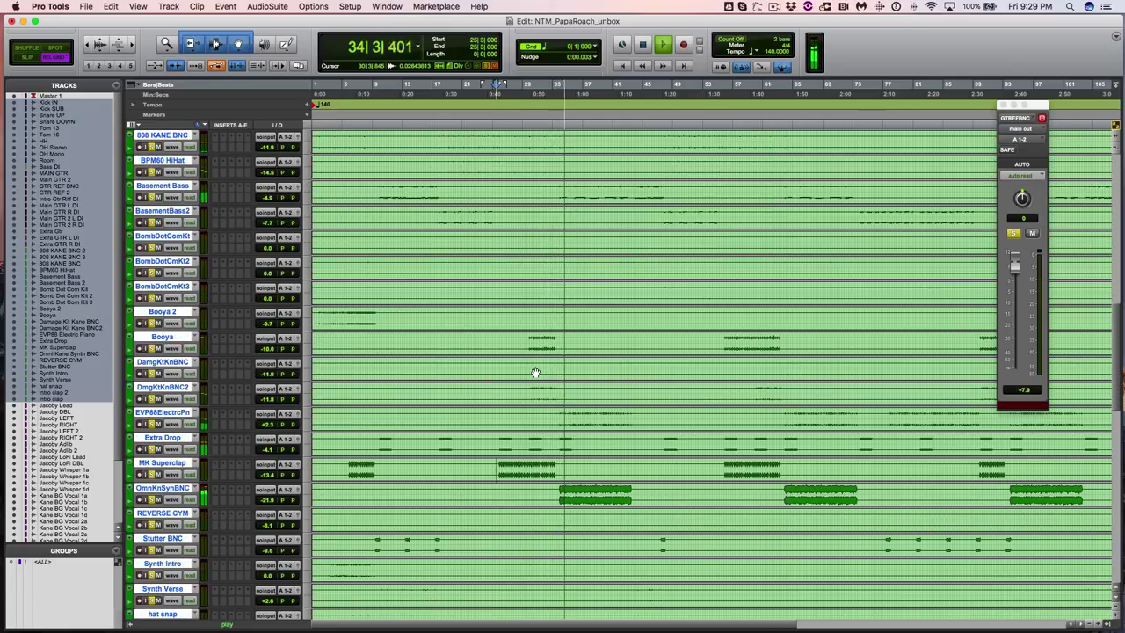
pyautogui.scroll(-2, 535, 373)
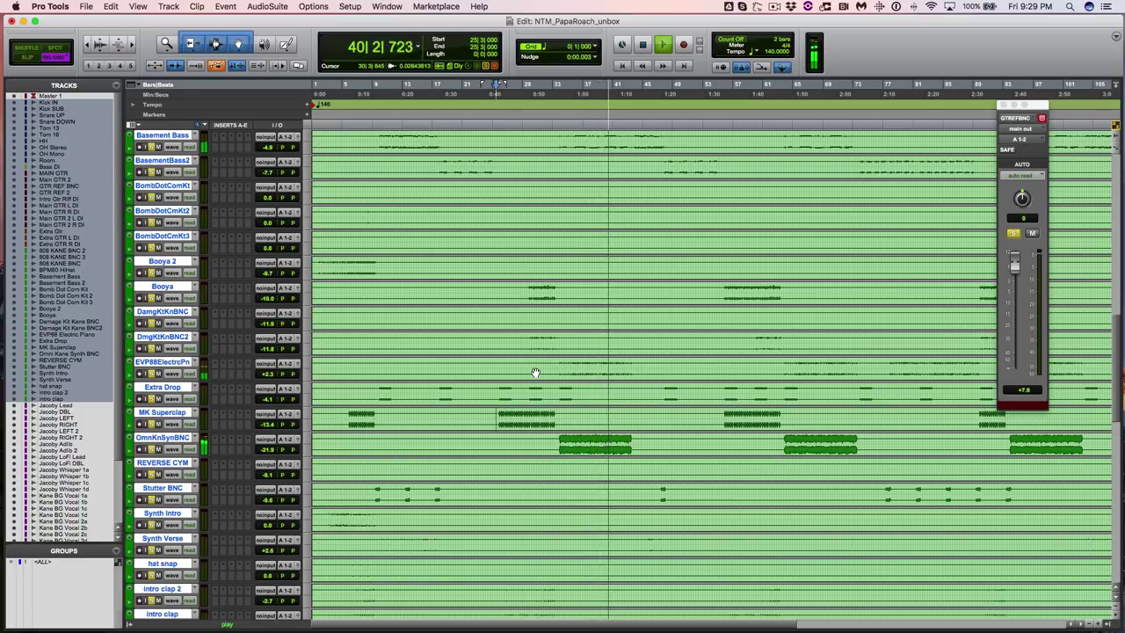
pyautogui.press('space')
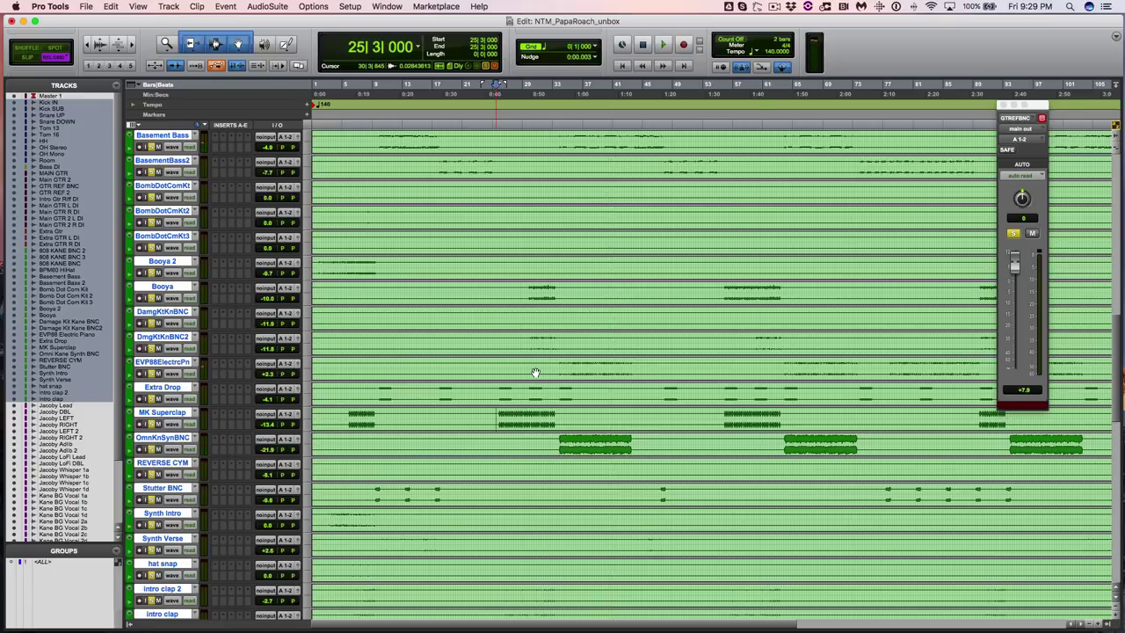
pyautogui.scroll(-5, 589, 368)
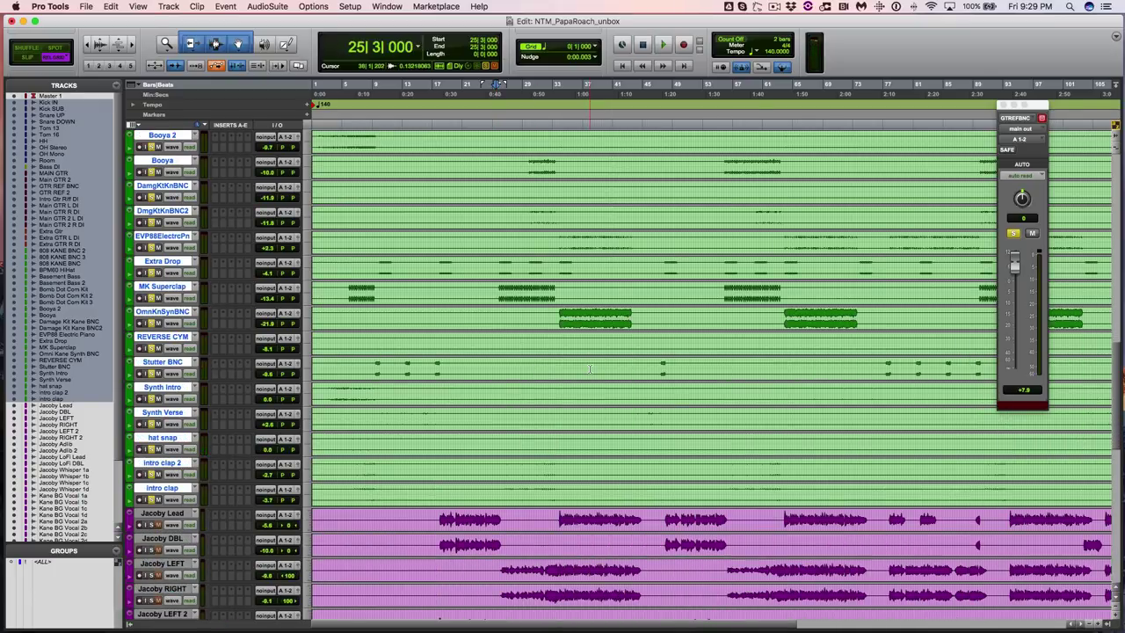
pyautogui.scroll(-8, 590, 369)
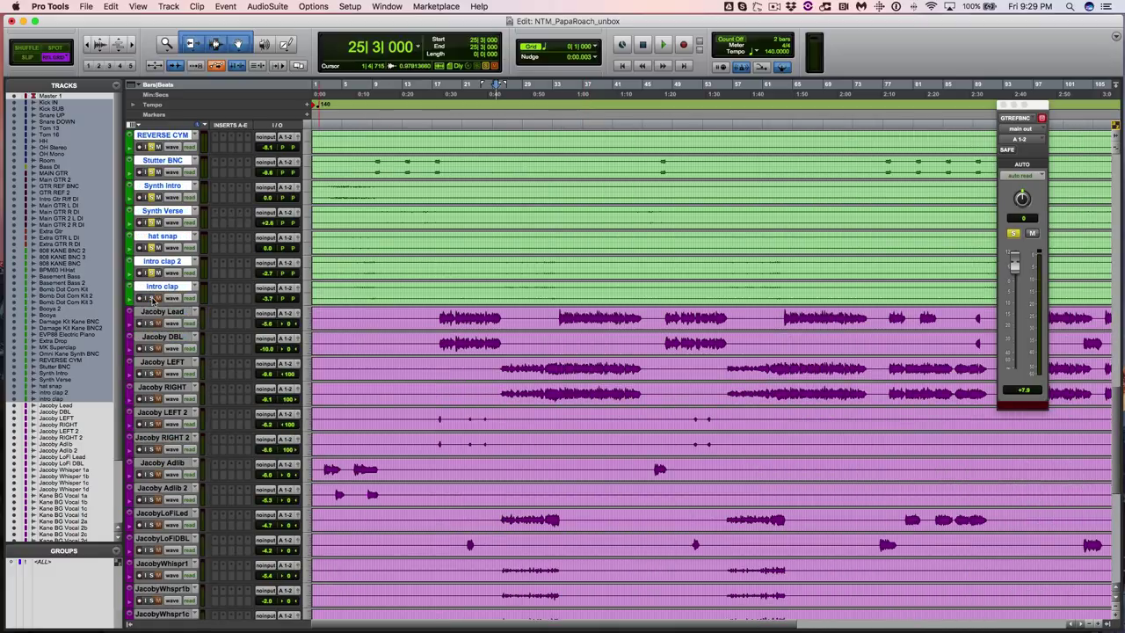
pyautogui.scroll(-4, 393, 317)
pyautogui.click(163, 211)
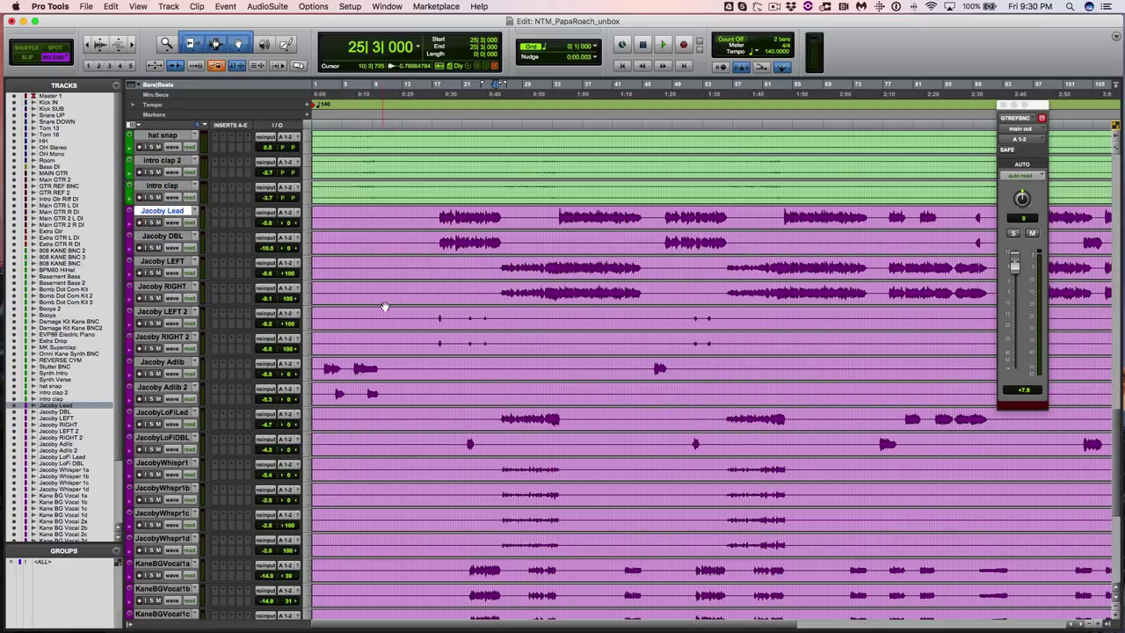
pyautogui.scroll(-9, 410, 307)
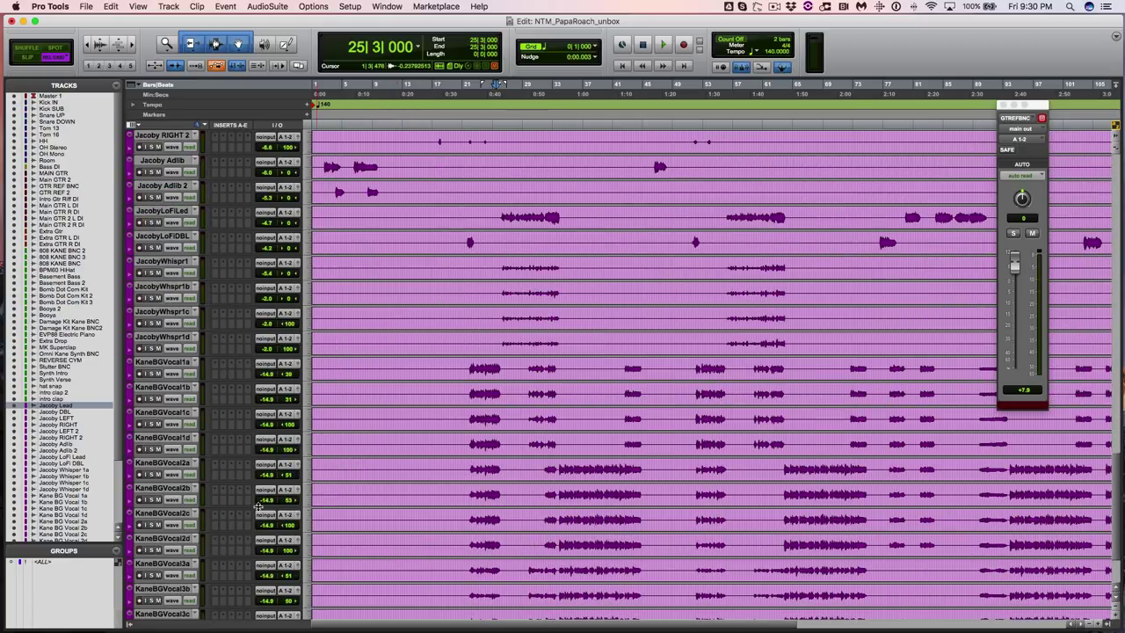
pyautogui.scroll(-3, 341, 466)
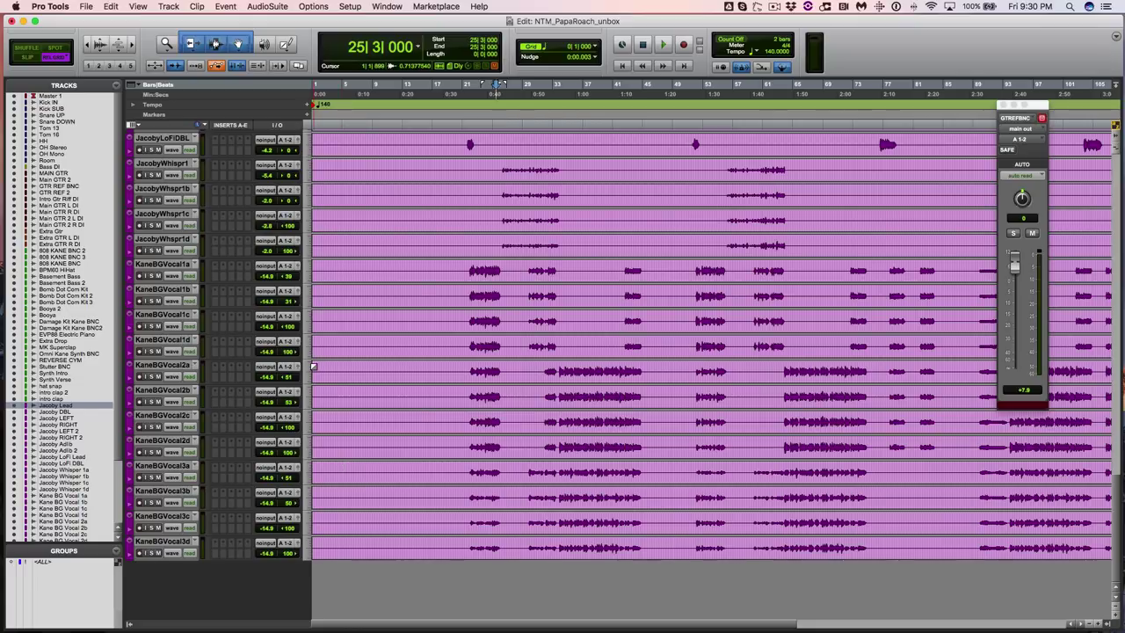
pyautogui.scroll(6, 313, 367)
pyautogui.scroll(4, 313, 366)
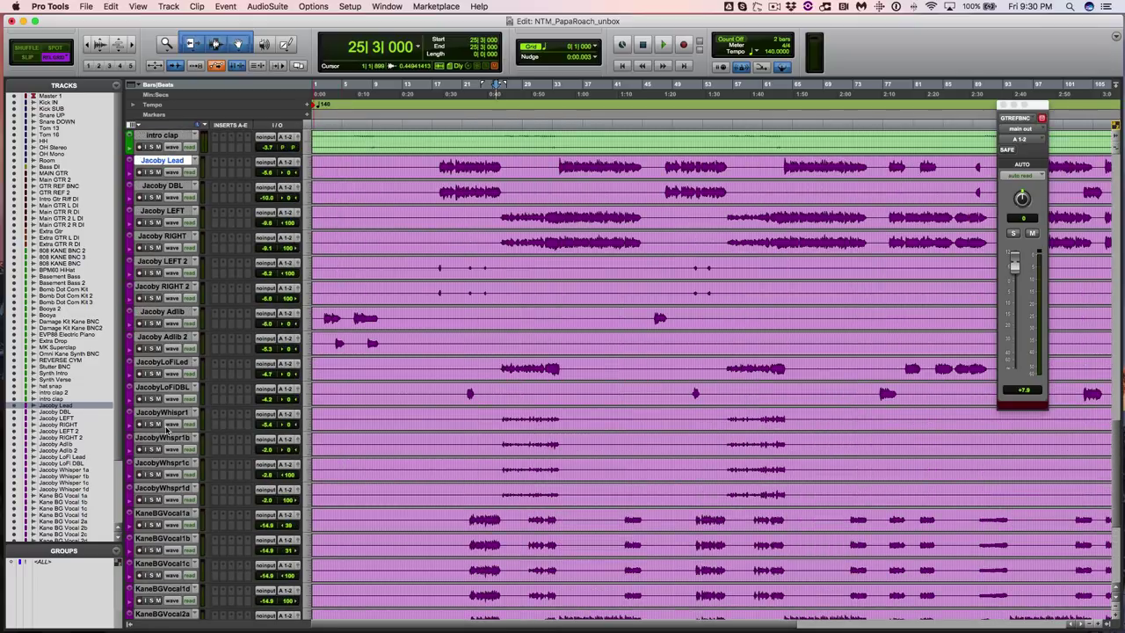
pyautogui.keyDown('shift'); pyautogui.click(151, 492); pyautogui.keyUp('shift')
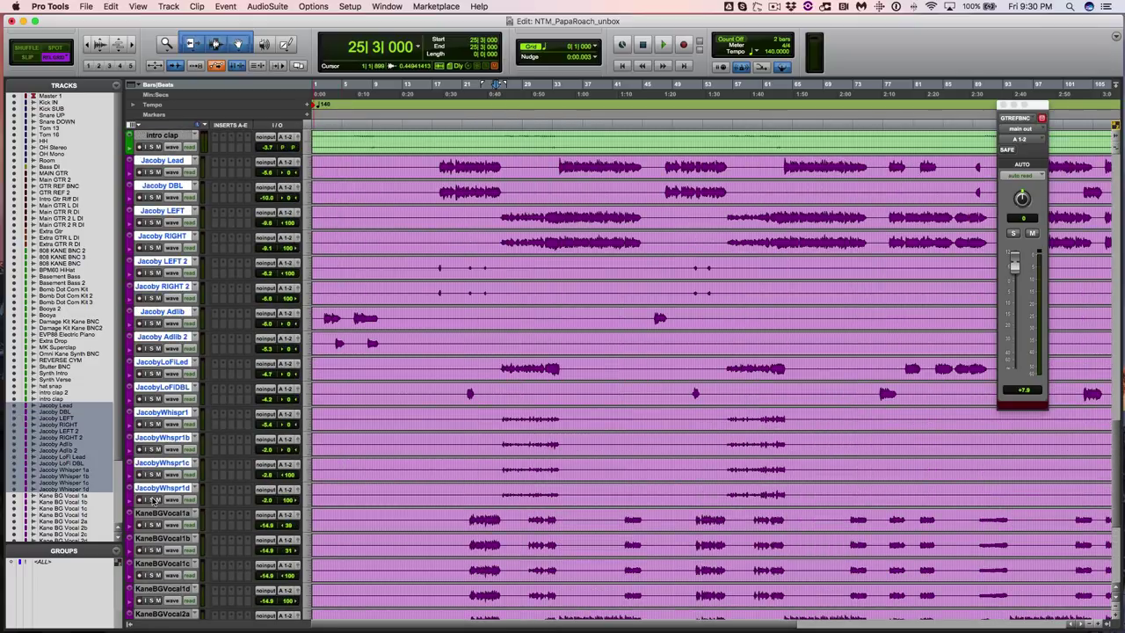
pyautogui.keyDown('alt'); pyautogui.keyDown('shift'); pyautogui.click(151, 499); pyautogui.keyUp('shift'); pyautogui.keyUp('alt')
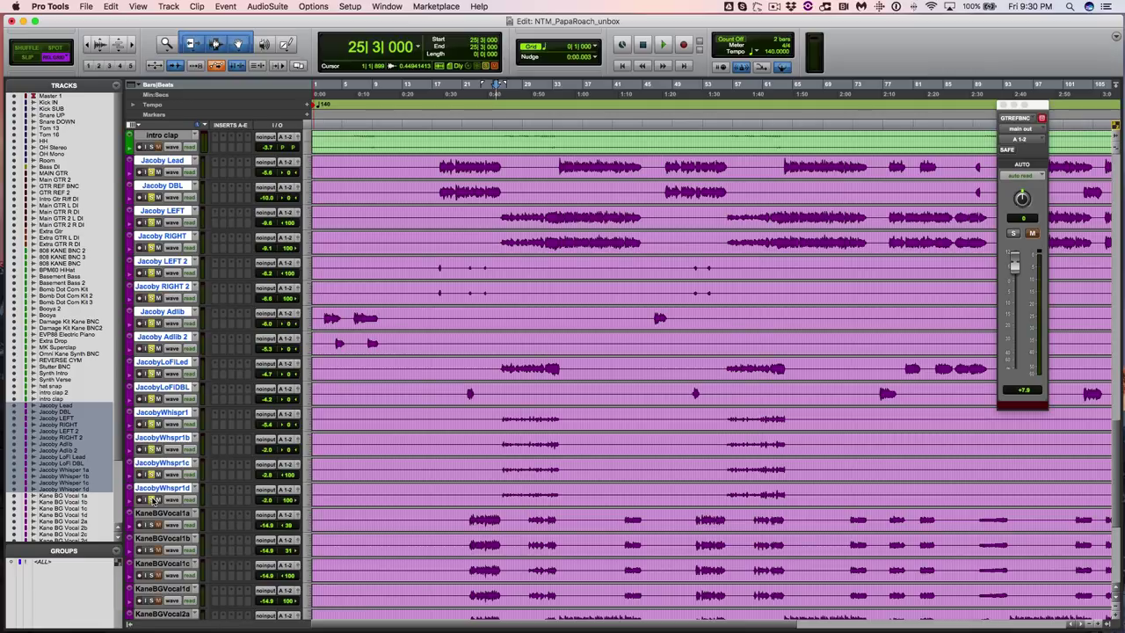
pyautogui.click(323, 317)
pyautogui.scroll(-2, 521, 361)
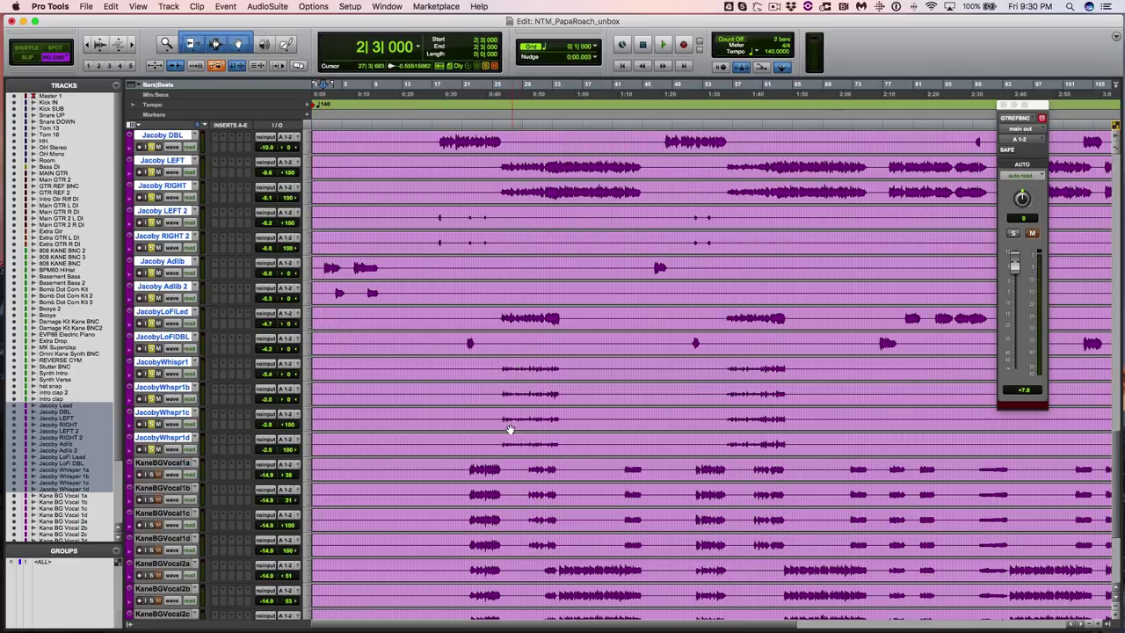
pyautogui.scroll(-6, 509, 429)
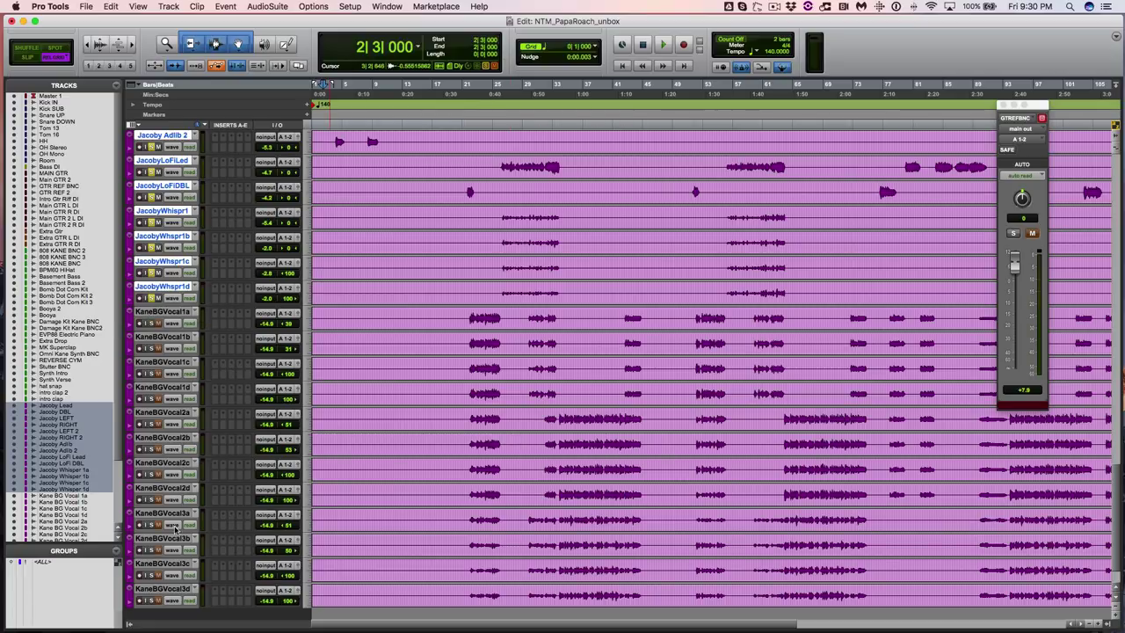
pyautogui.scroll(6, 495, 232)
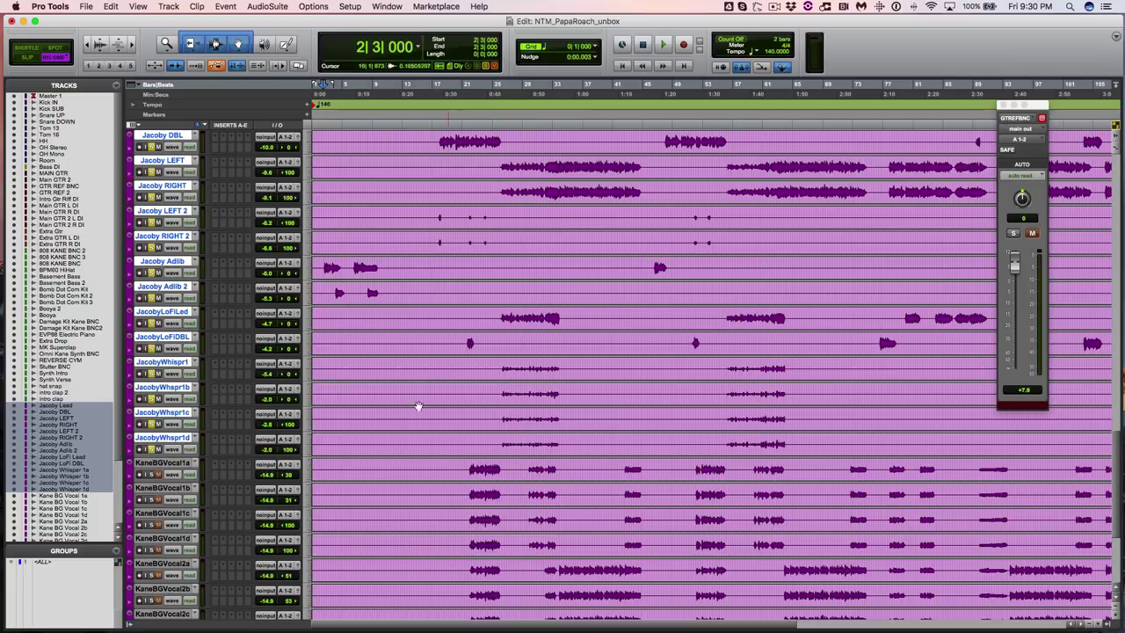
pyautogui.scroll(-4, 503, 472)
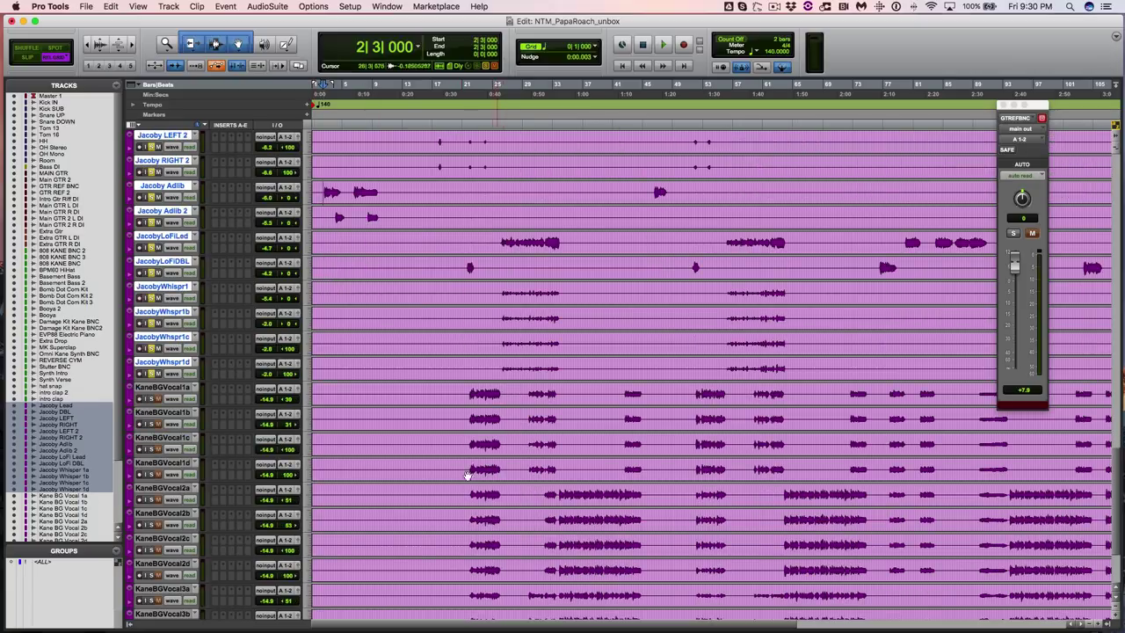
pyautogui.scroll(-4, 797, 459)
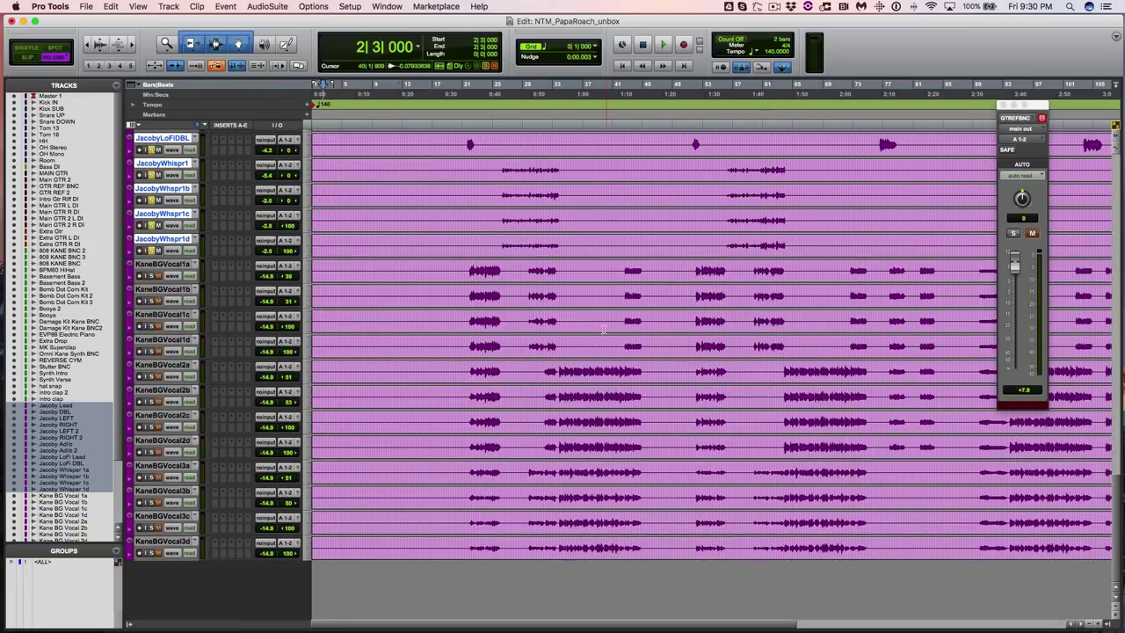
pyautogui.scroll(7, 705, 371)
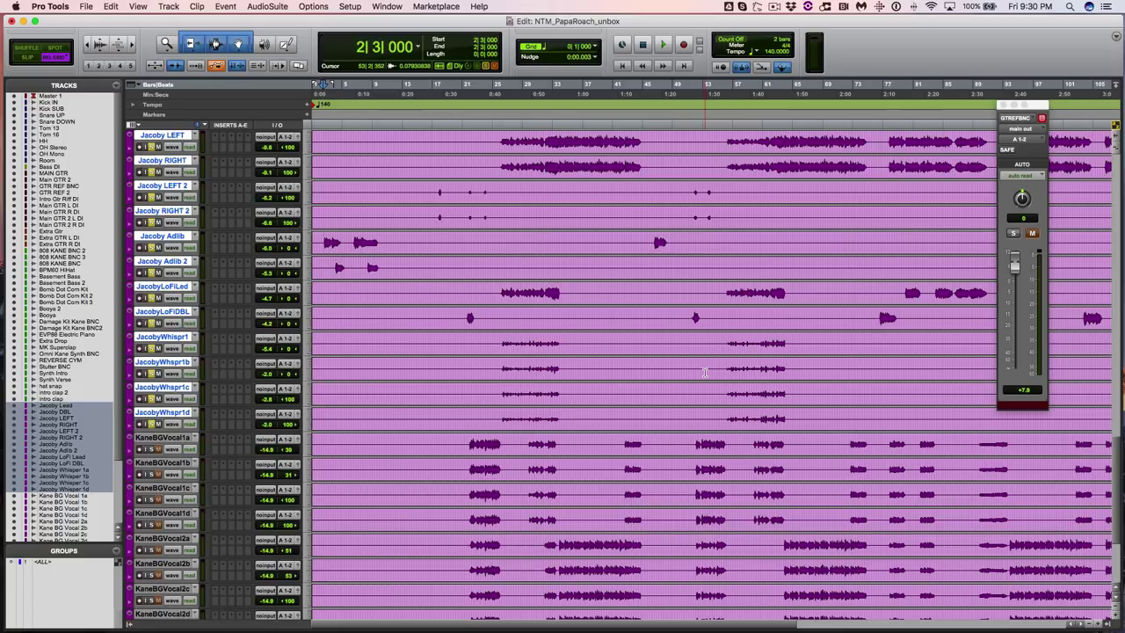
# Briefly play the Jacoby lead vocals, then audition them from bar 17|4 to about bar 20
pyautogui.press('space')
pyautogui.scroll(4, 703, 377)
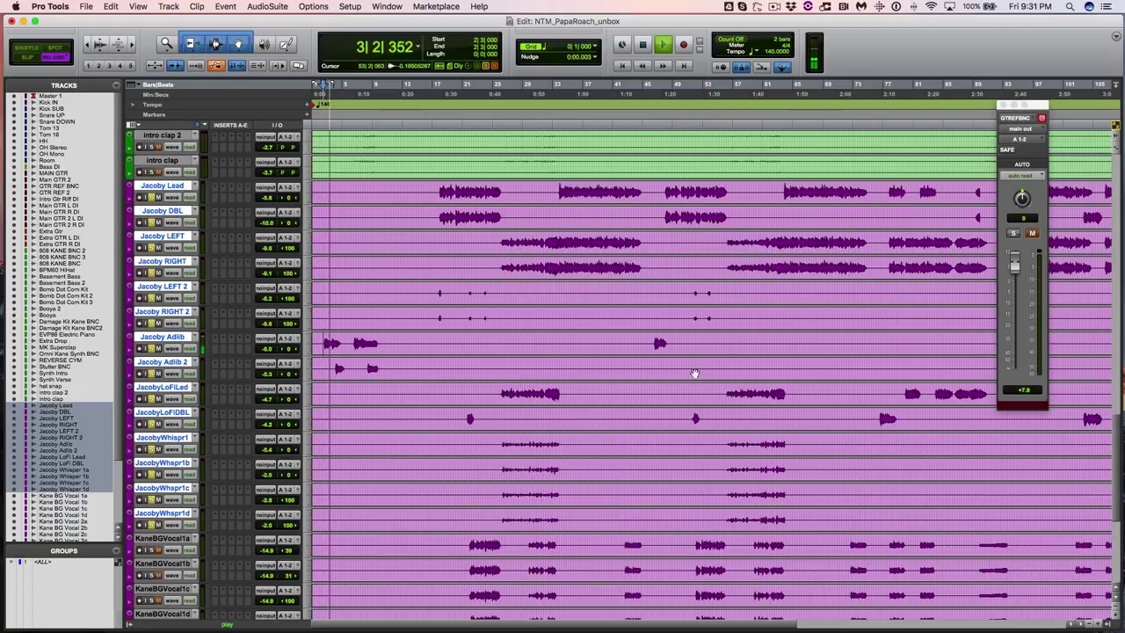
pyautogui.press('space')
pyautogui.click(439, 187)
pyautogui.press('space')
pyautogui.scroll(-2, 521, 265)
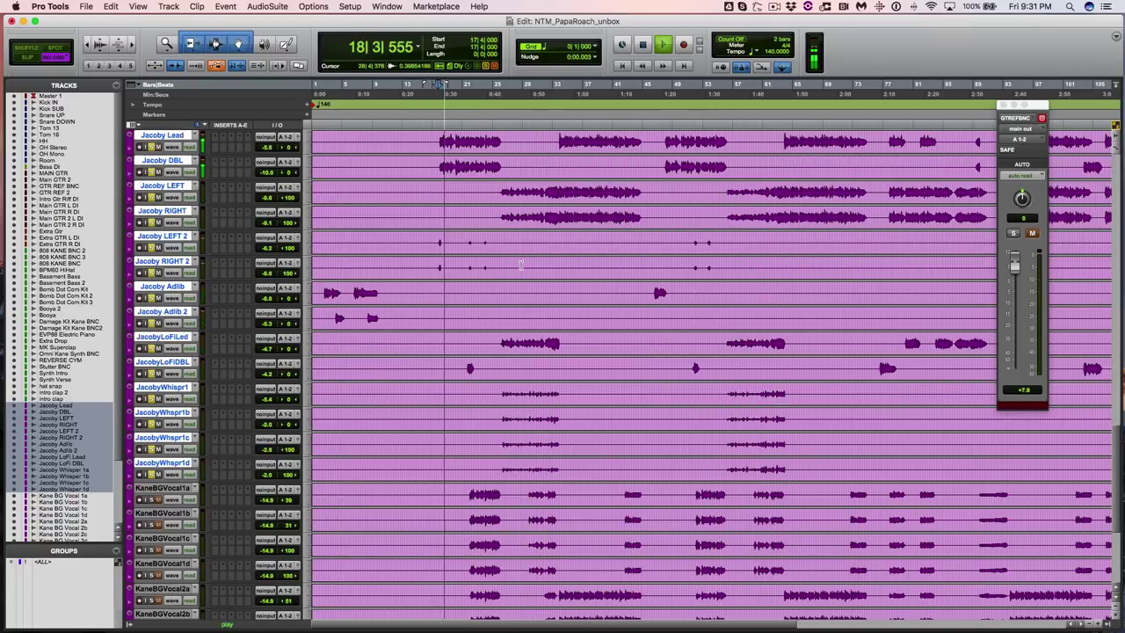
pyautogui.scroll(-1, 521, 265)
pyautogui.scroll(3, 521, 264)
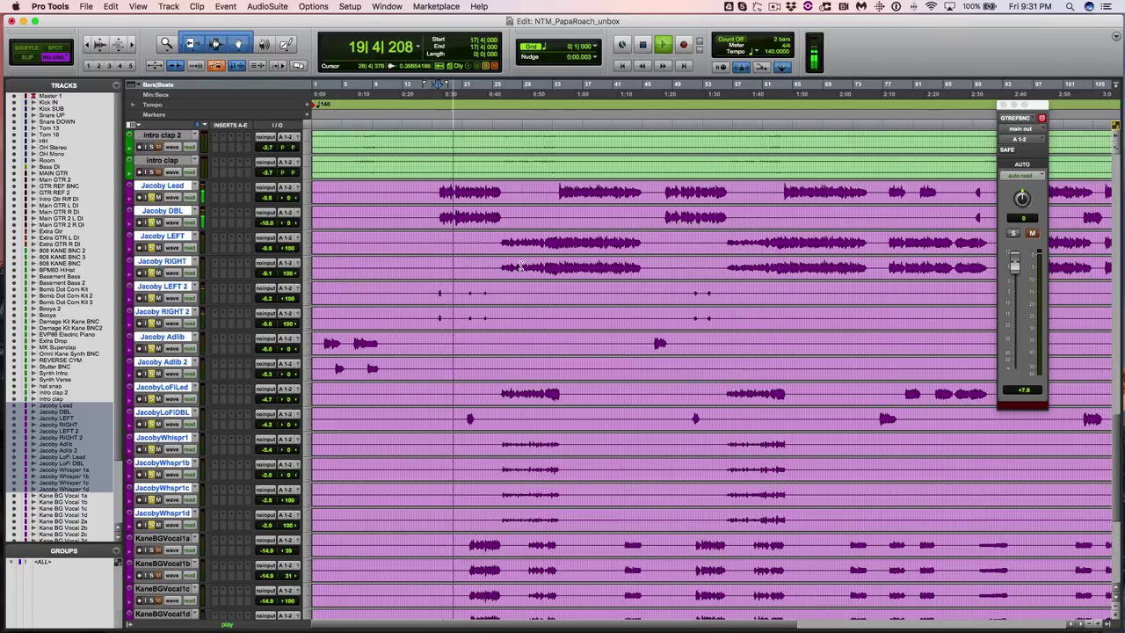
pyautogui.scroll(-3, 520, 265)
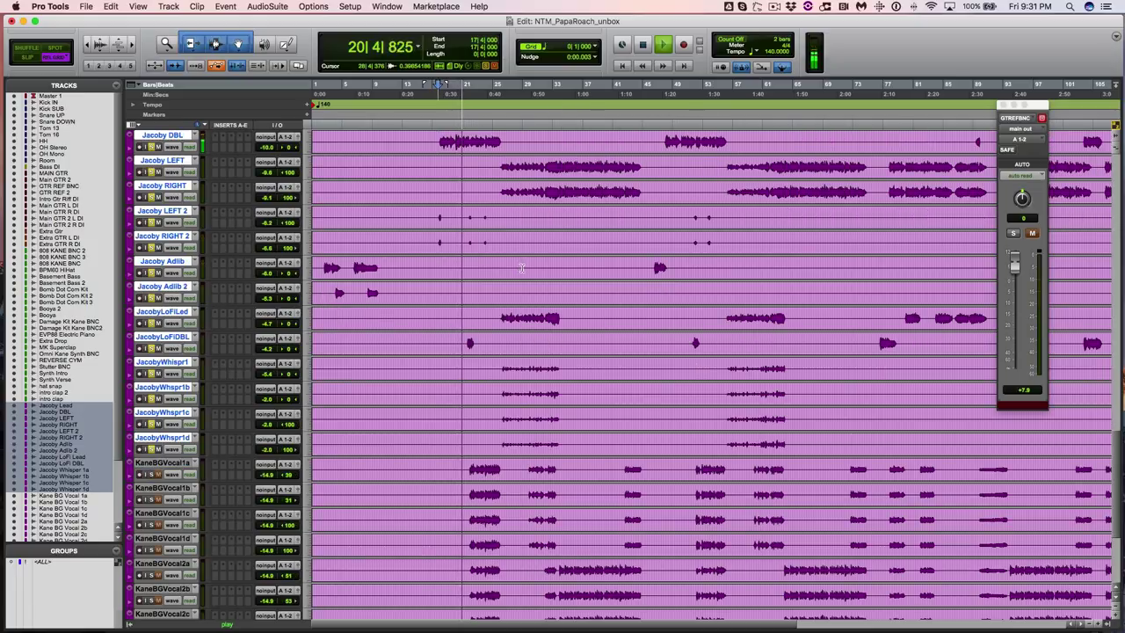
pyautogui.press('space')
pyautogui.scroll(-5, 466, 407)
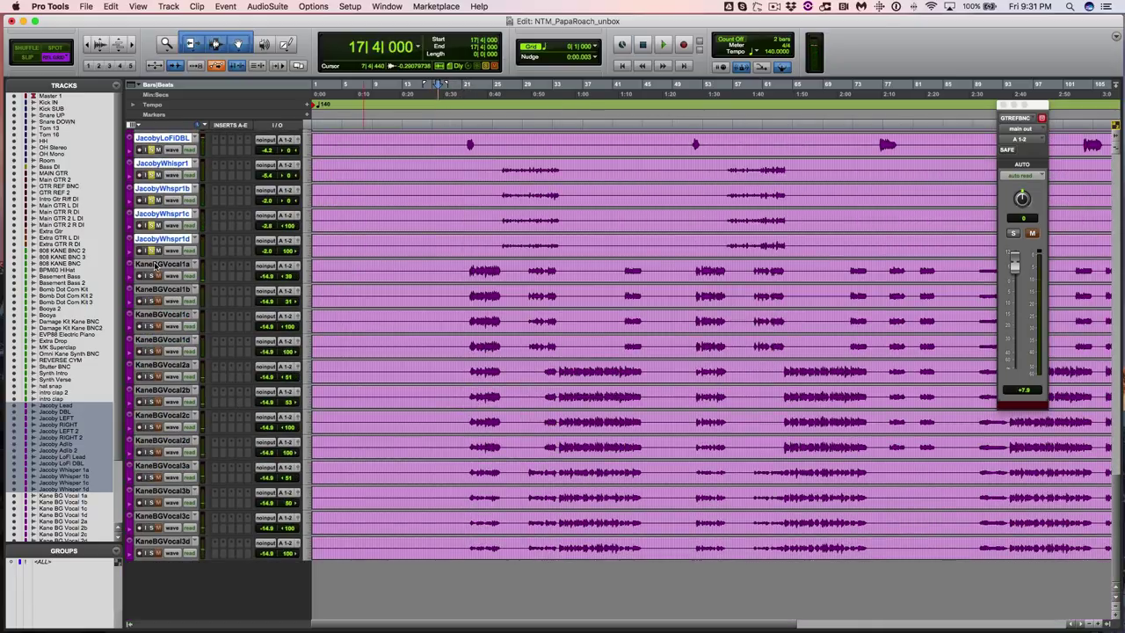
# Select KaneBGVocal1a through KaneBGVocal3d and play them briefly from bar 21
pyautogui.click(155, 265)
pyautogui.keyDown('shift'); pyautogui.click(160, 548); pyautogui.keyUp('shift')
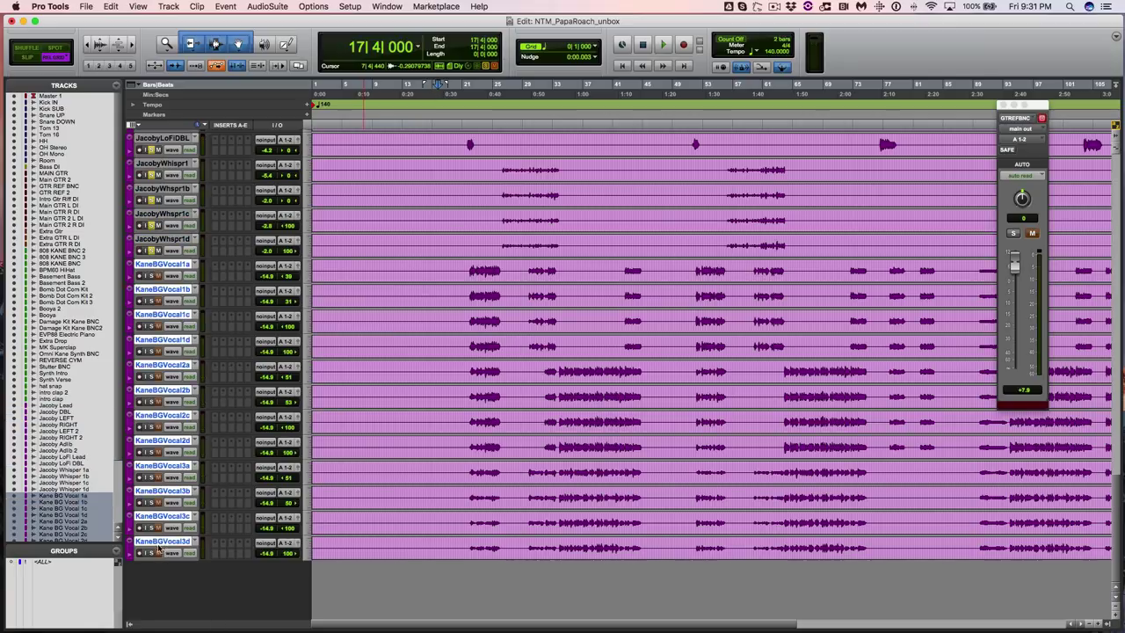
pyautogui.click(464, 269)
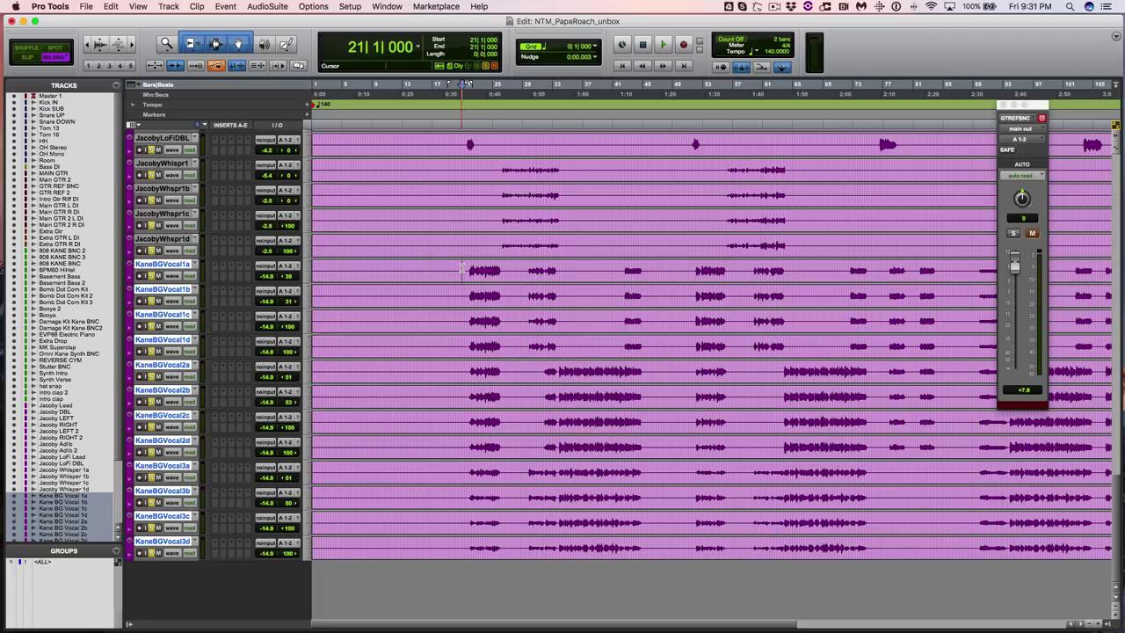
pyautogui.press('space')
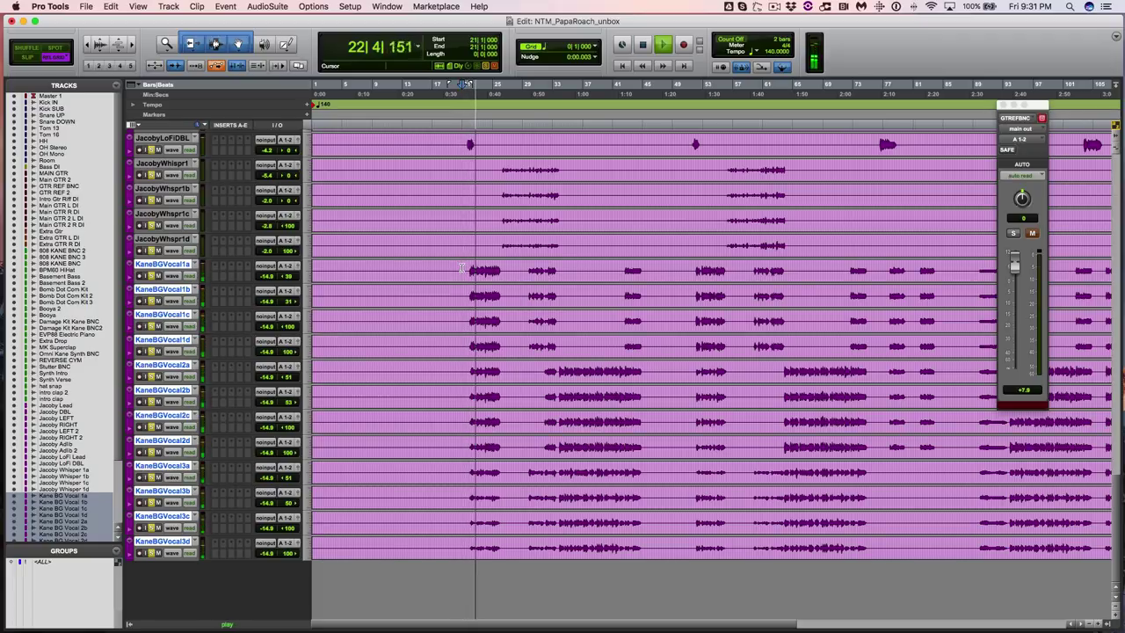
pyautogui.press('space')
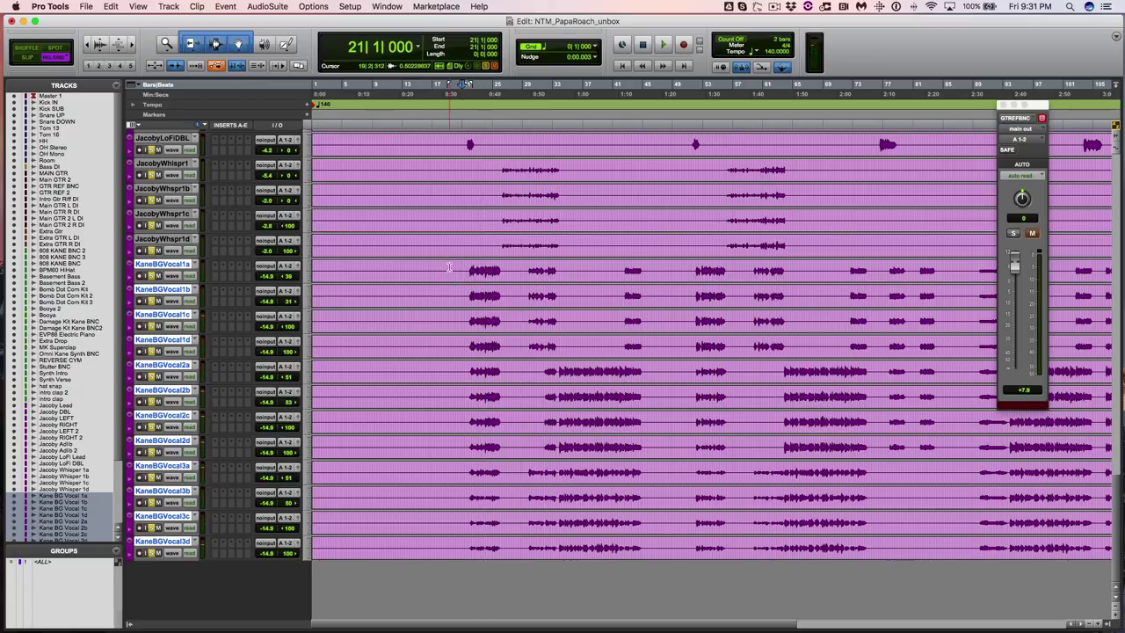
# Play the background vocals from bar 19|2 onward
pyautogui.click(450, 266)
pyautogui.press('space')
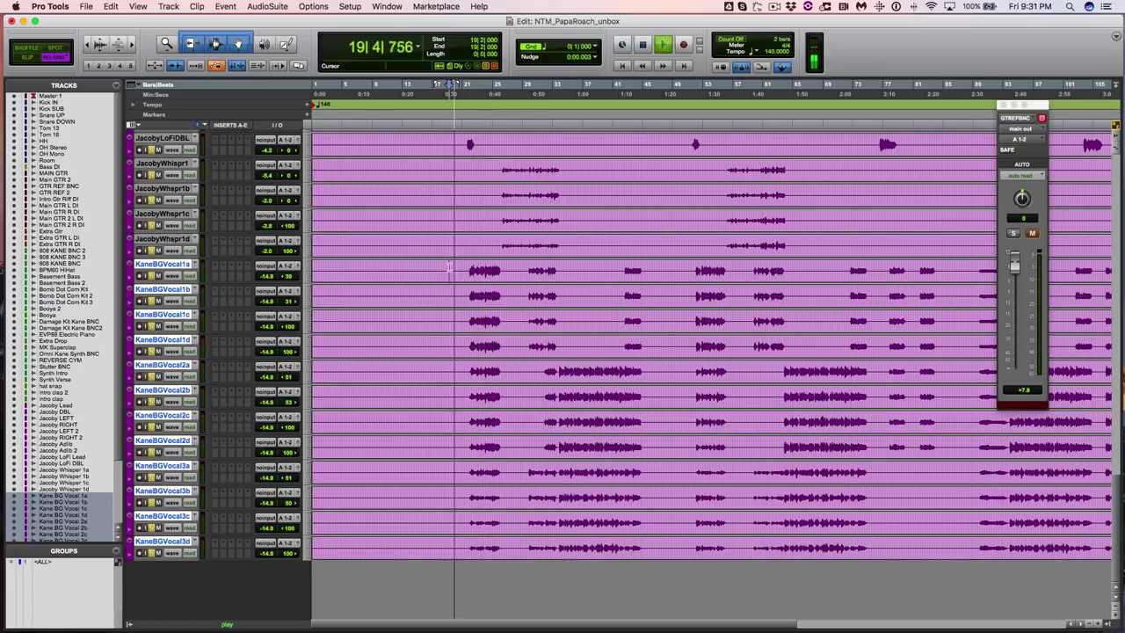
pyautogui.scroll(15, 449, 266)
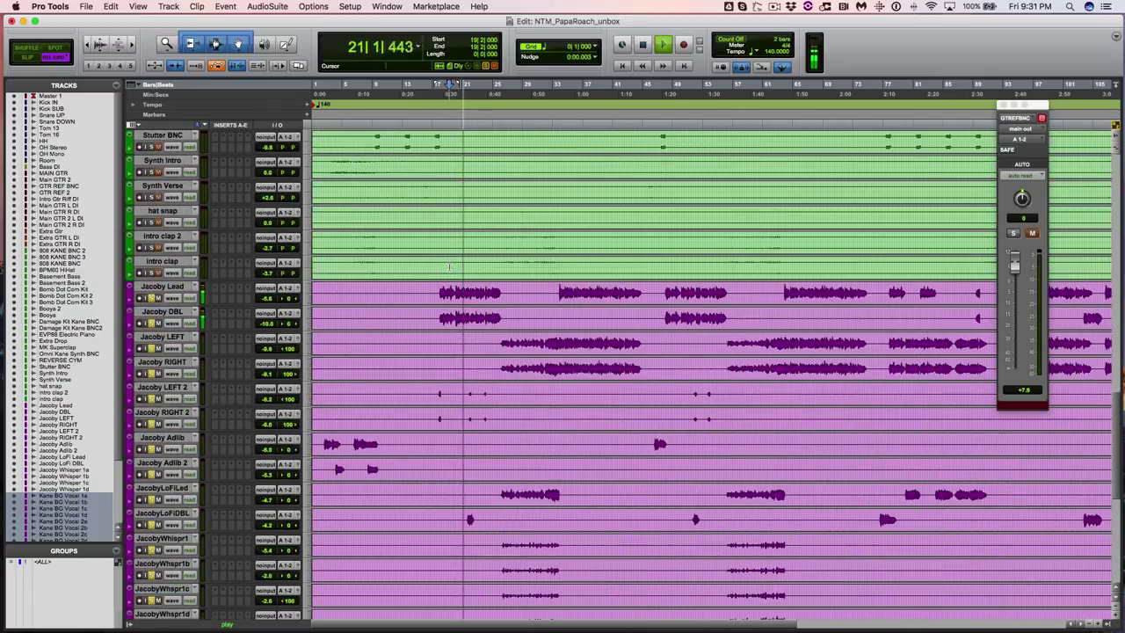
pyautogui.scroll(-9, 449, 267)
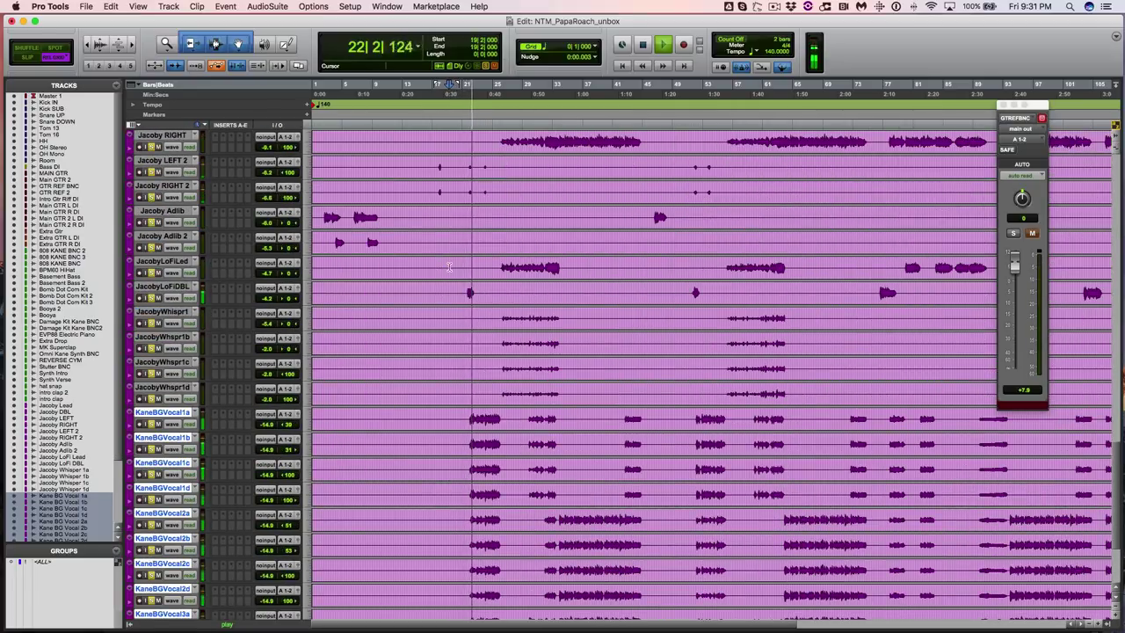
pyautogui.scroll(-1, 449, 266)
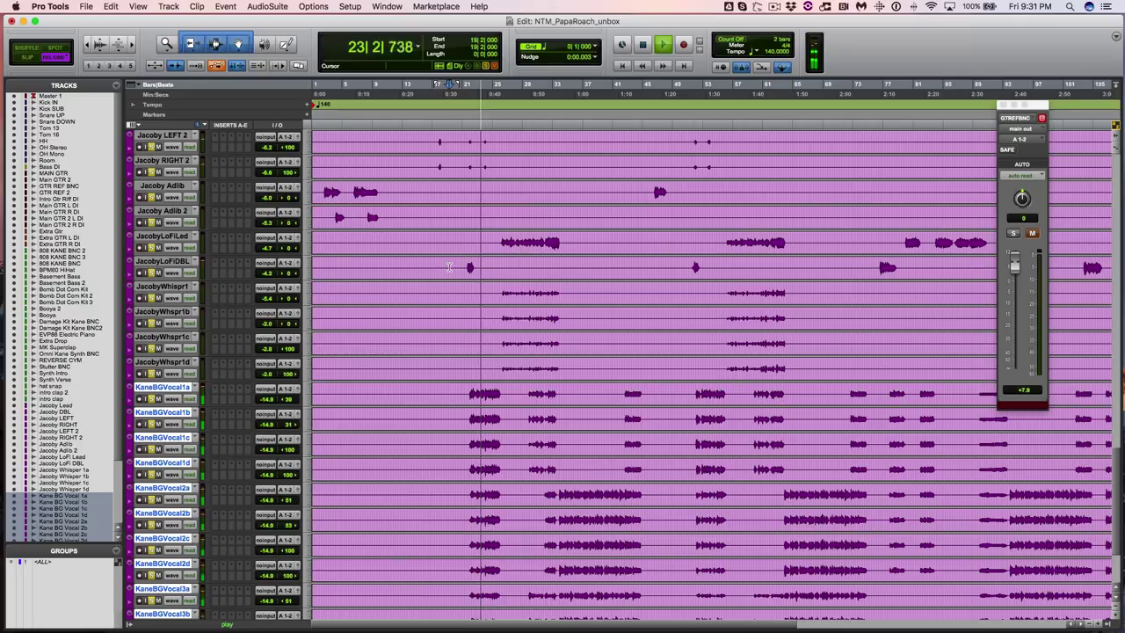
pyautogui.scroll(-1, 447, 273)
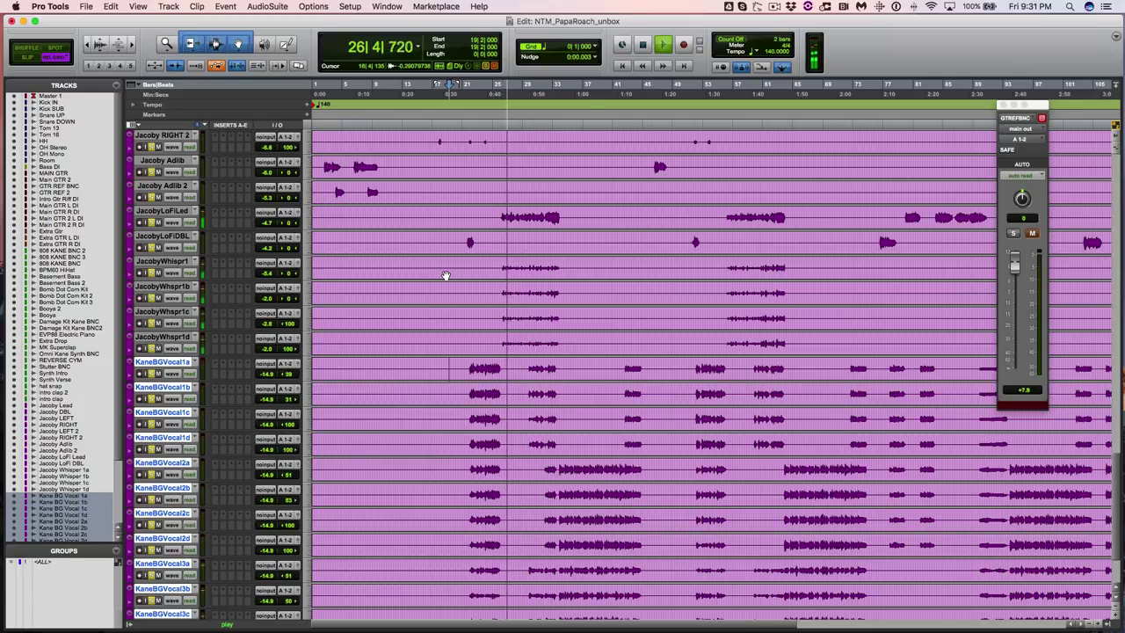
pyautogui.scroll(3, 446, 277)
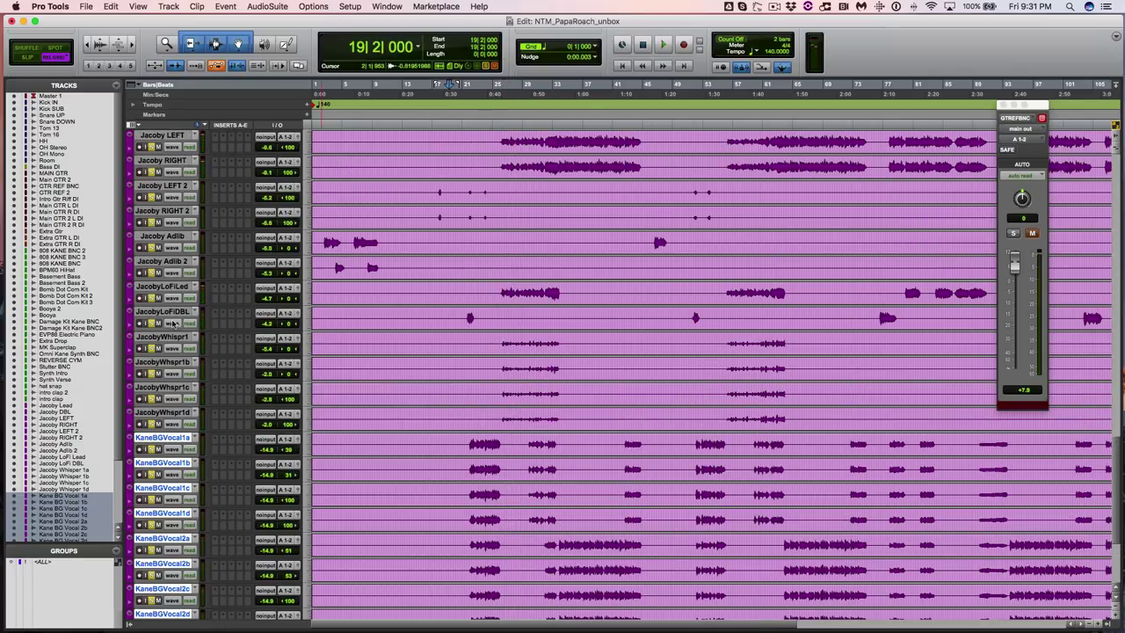
# Mark bars 26–32 across the whisper tracks and solo JacobyWhspr1 through JacobyWhspr1d
pyautogui.keyDown('shift'); pyautogui.click(155, 312); pyautogui.keyUp('shift')
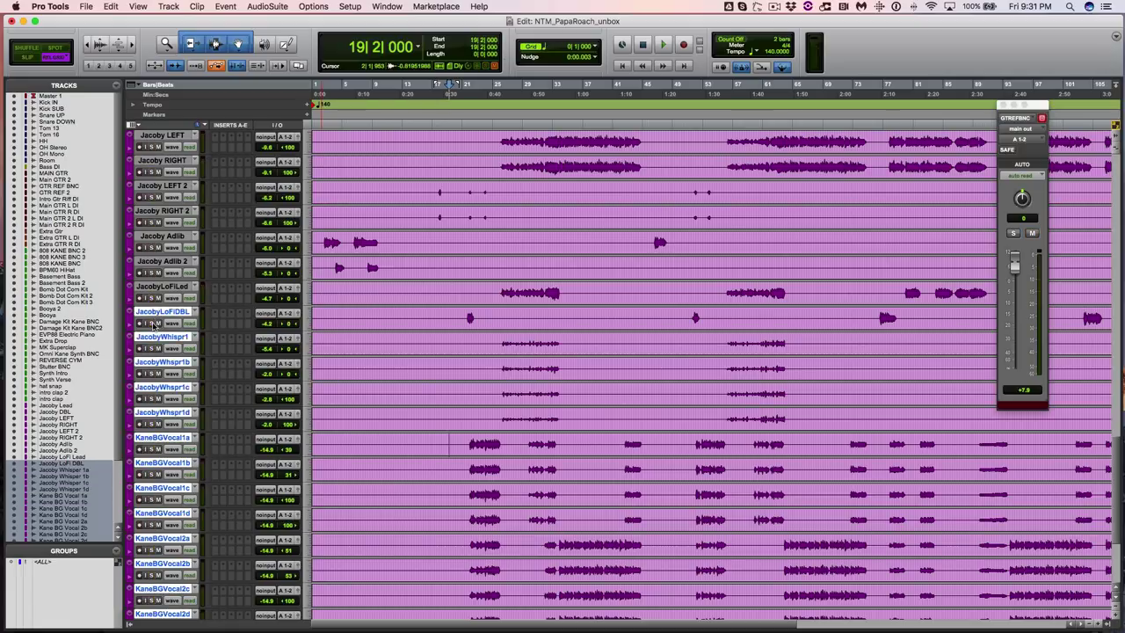
pyautogui.moveTo(500, 334); pyautogui.dragTo(563, 424)
pyautogui.click(163, 412)
pyautogui.click(163, 337)
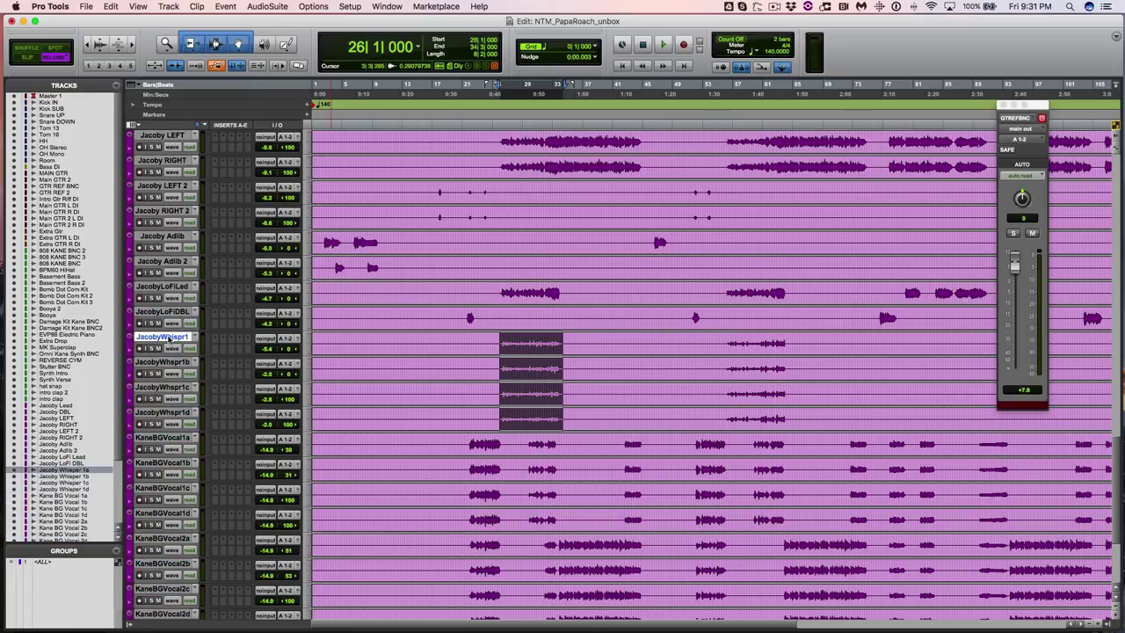
pyautogui.keyDown('shift'); pyautogui.click(162, 413); pyautogui.keyUp('shift')
pyautogui.keyDown('alt'); pyautogui.keyDown('shift'); pyautogui.click(151, 424); pyautogui.keyUp('shift'); pyautogui.keyUp('alt')
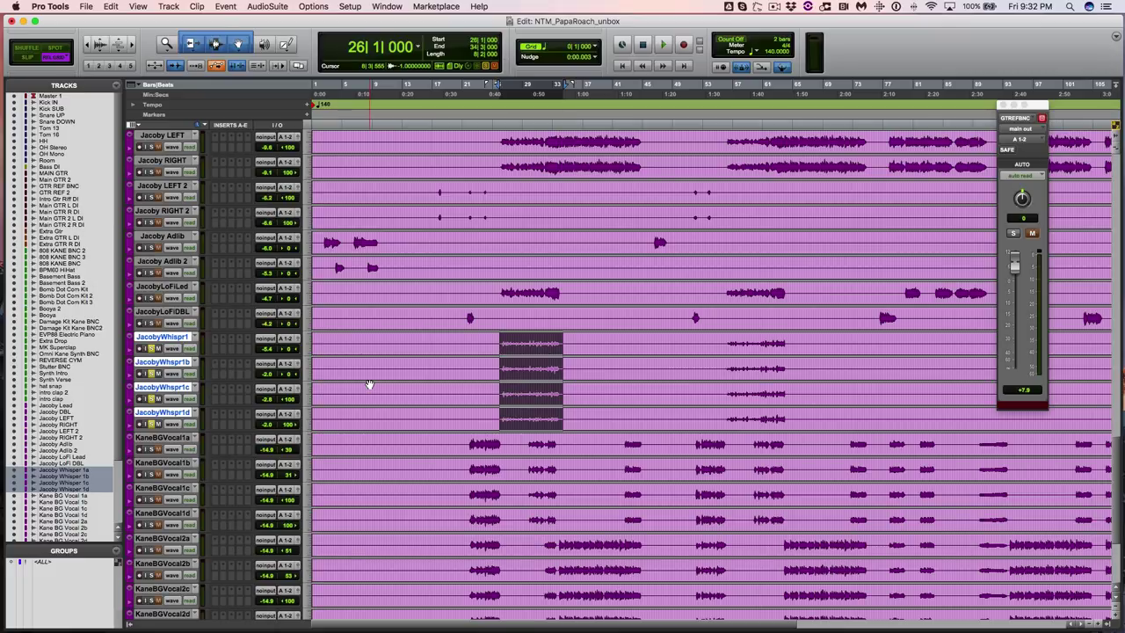
# Play the soloed whisper vocals from bar 26, then stop
pyautogui.press('space')
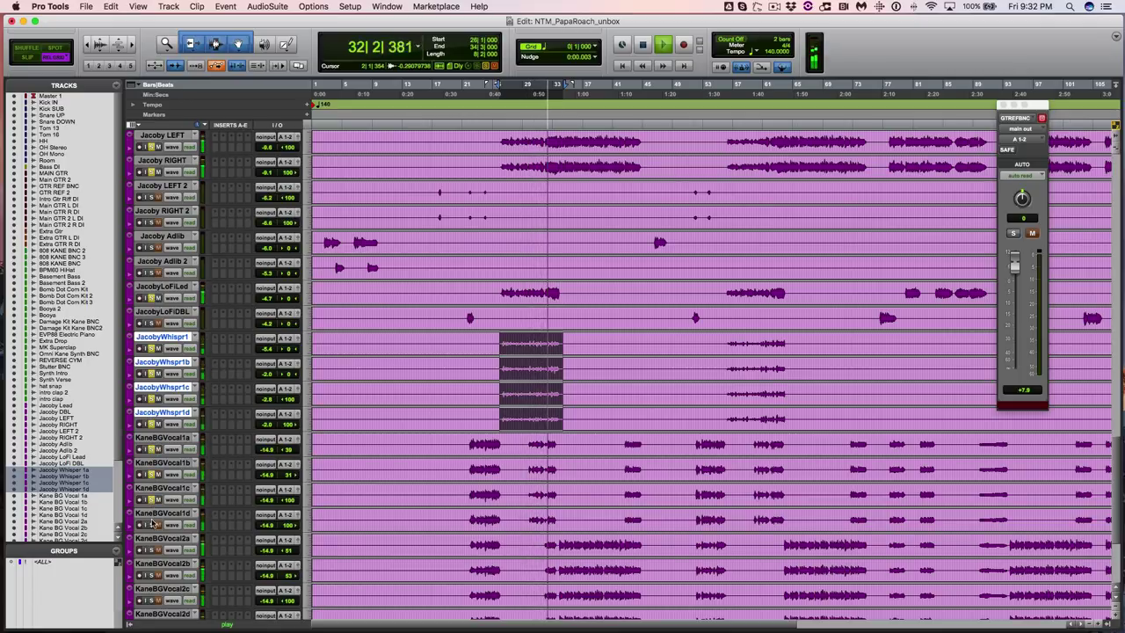
pyautogui.scroll(-6, 224, 492)
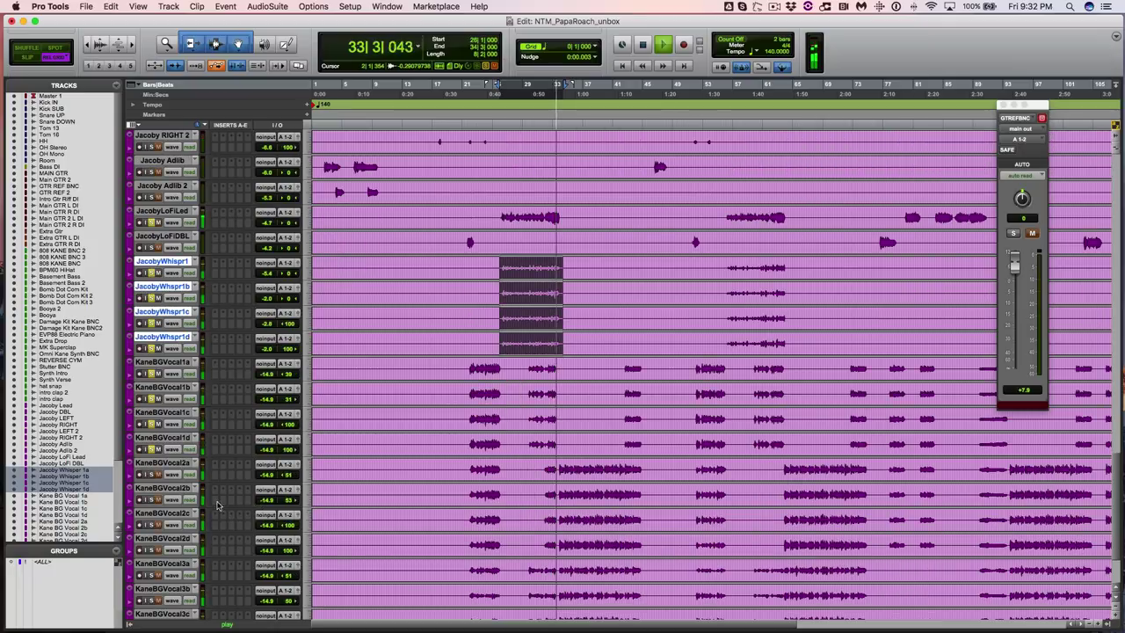
pyautogui.scroll(3, 610, 301)
pyautogui.press('space')
pyautogui.scroll(16, 610, 301)
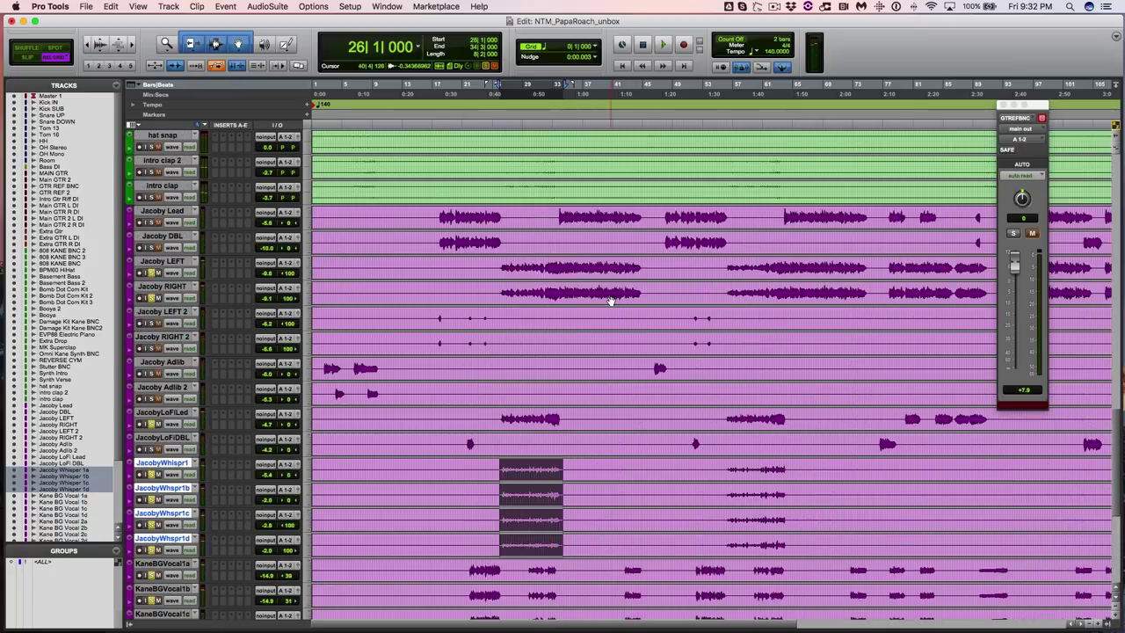
pyautogui.scroll(13, 610, 301)
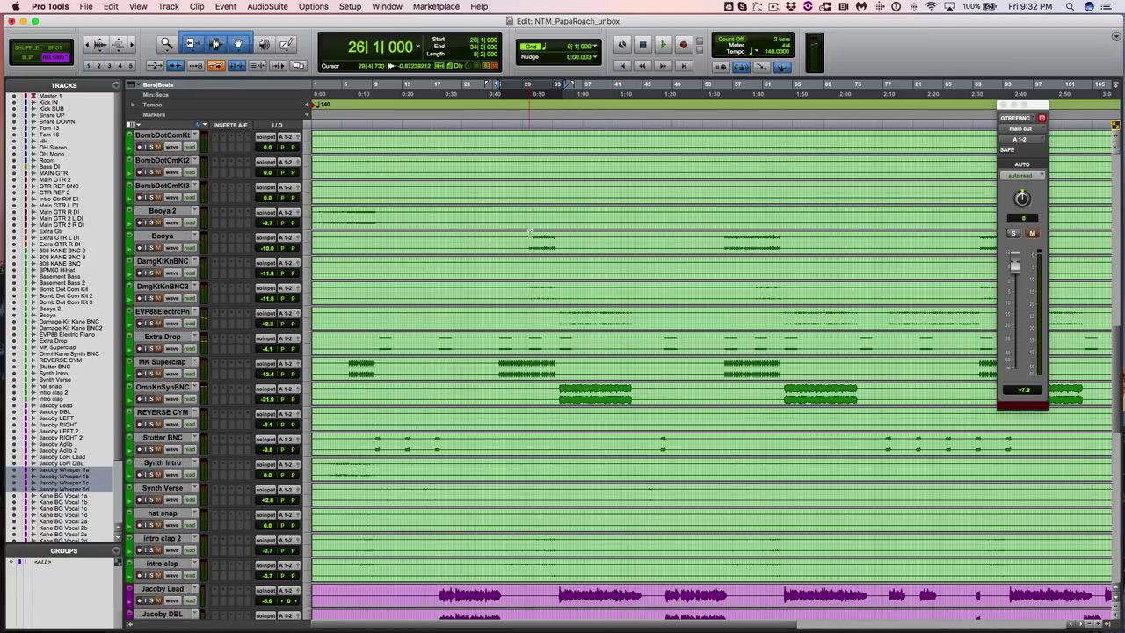
pyautogui.scroll(3, 531, 240)
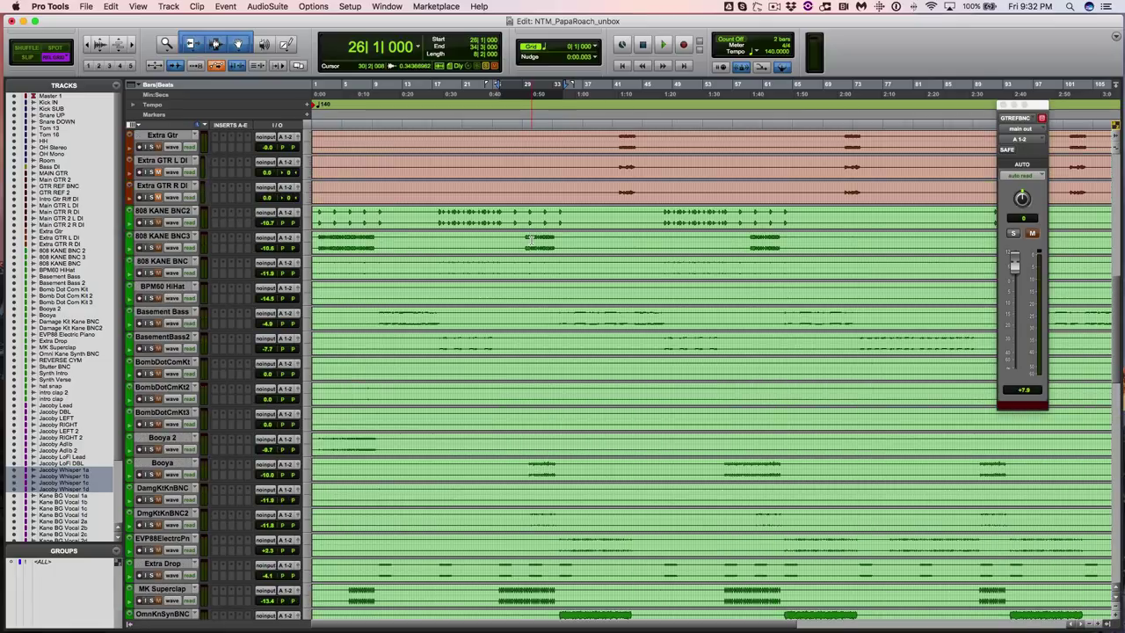
# Select every track from 808 KANE BNC2 down to KaneBGVocal3d as one range
pyautogui.click(169, 213)
pyautogui.scroll(-20, 326, 415)
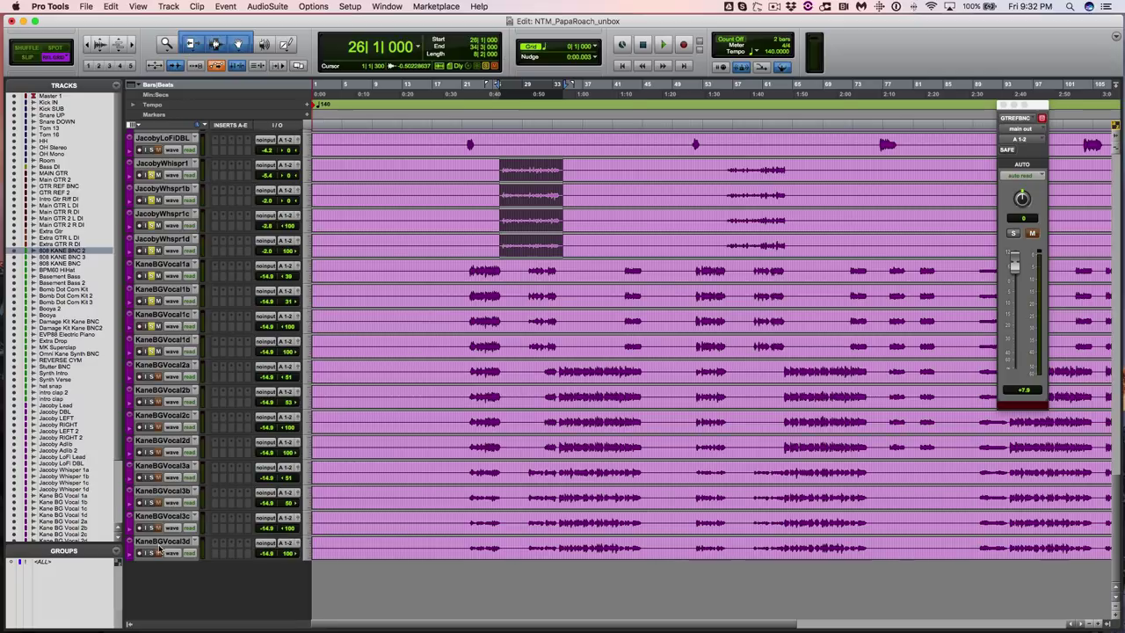
pyautogui.click(159, 543)
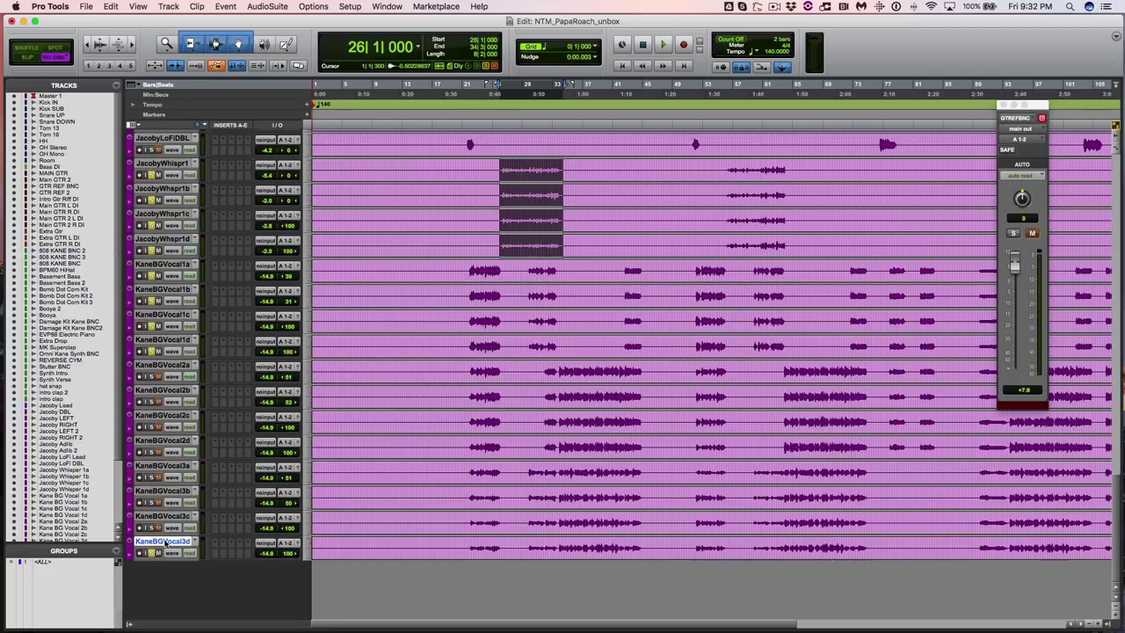
pyautogui.scroll(20, 172, 536)
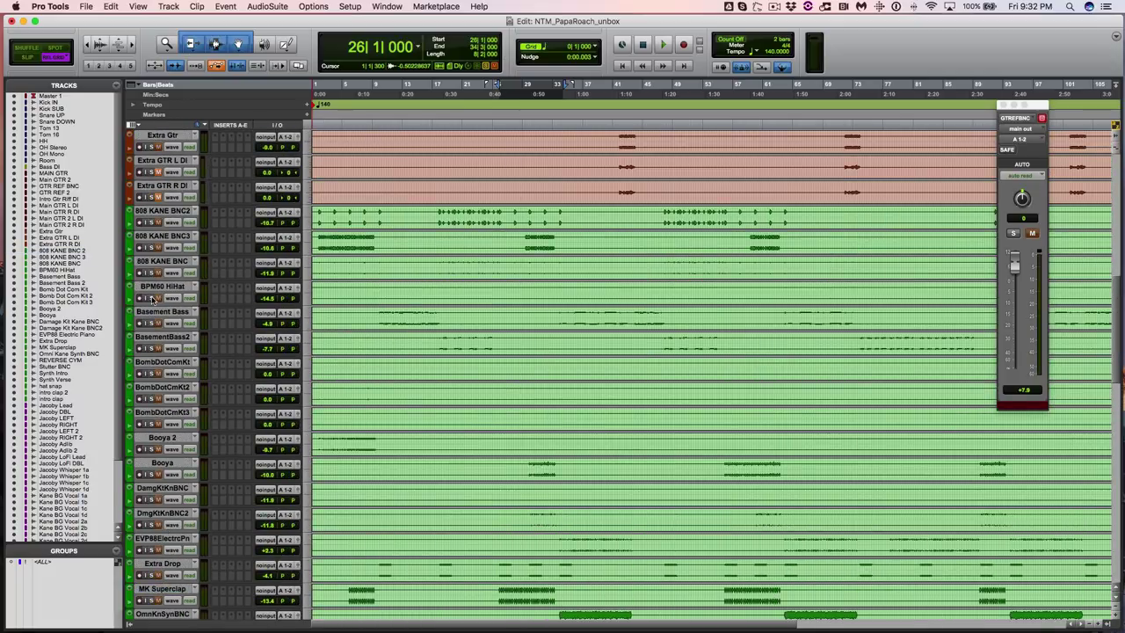
pyautogui.click(159, 217)
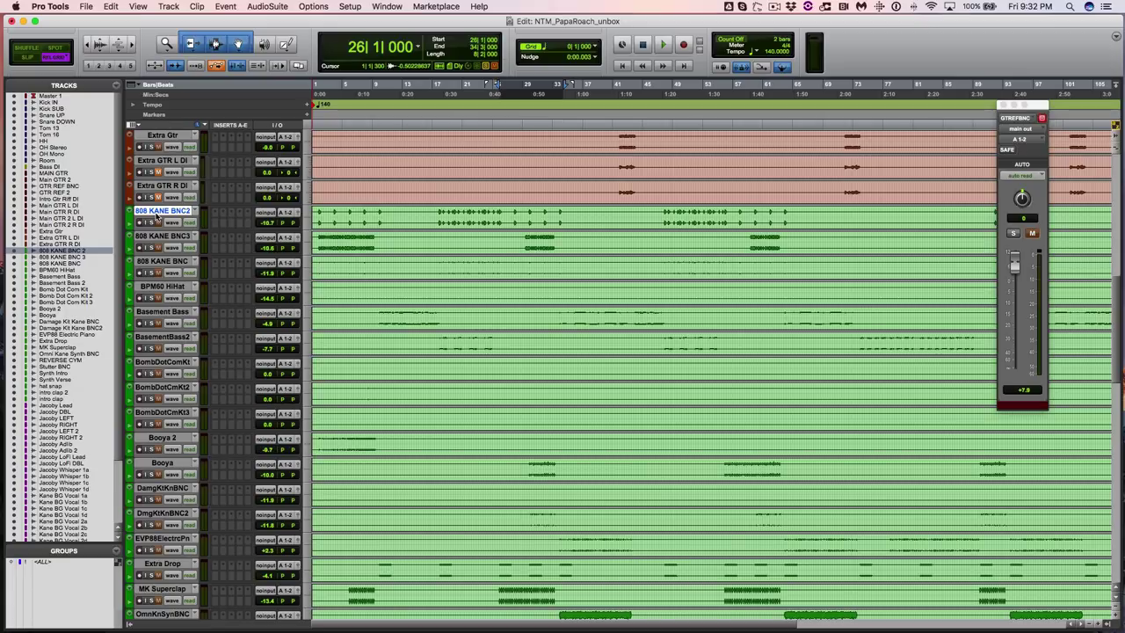
pyautogui.scroll(-20, 175, 369)
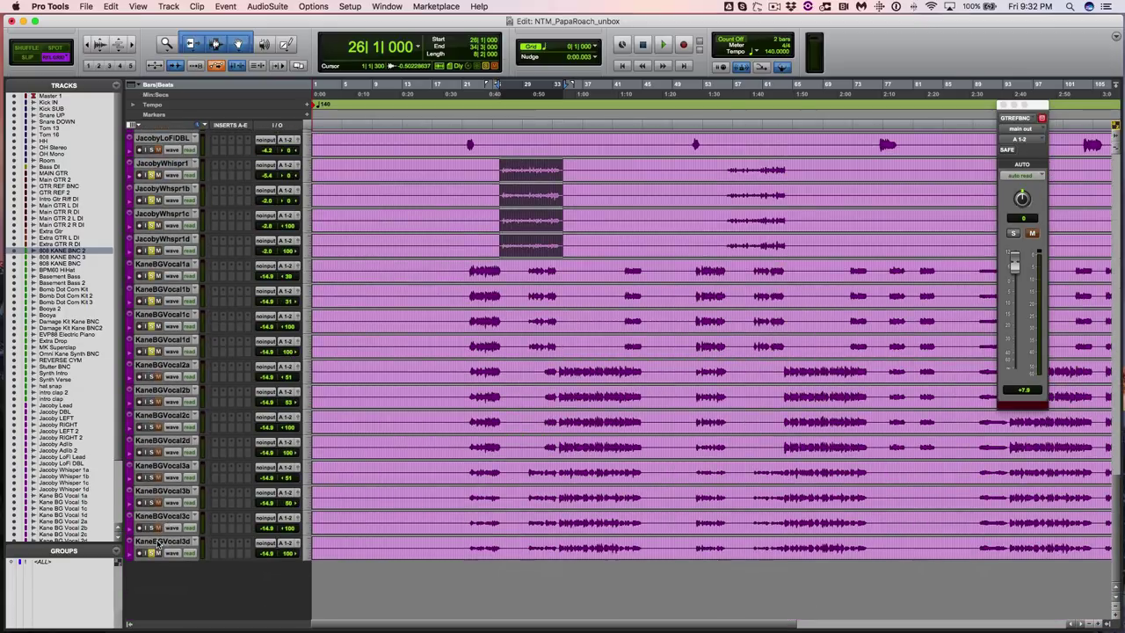
pyautogui.keyDown('shift'); pyautogui.click(159, 542); pyautogui.keyUp('shift')
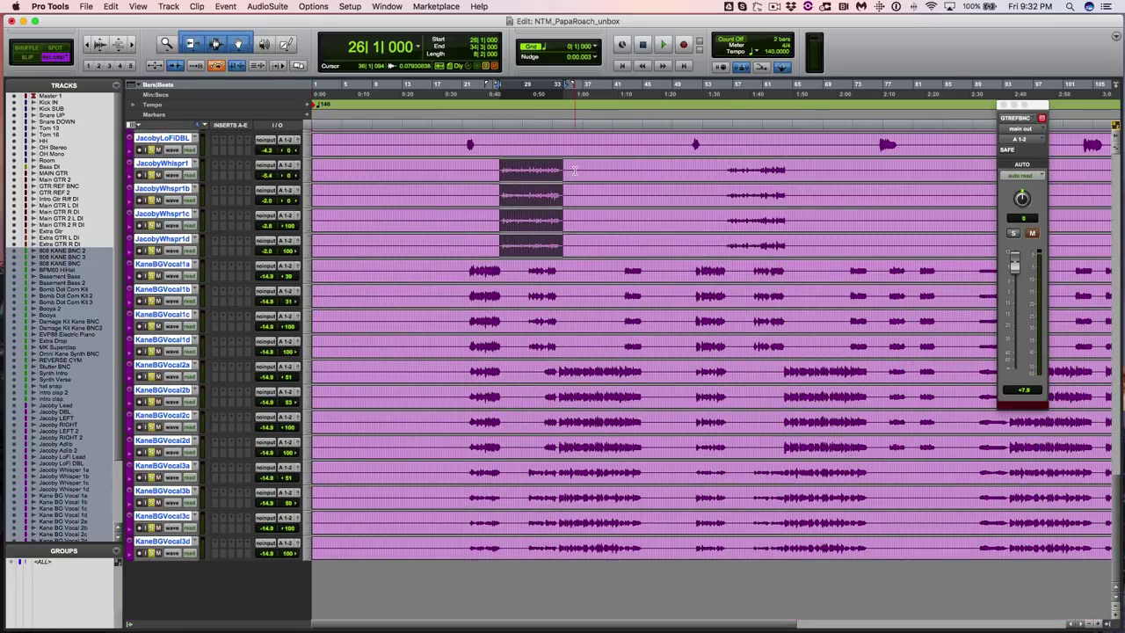
# Play the session from bar 26 to about bar 34, stop, and set the play start to 25|4|000
pyautogui.scroll(5, 575, 170)
pyautogui.press('space')
pyautogui.scroll(3, 503, 263)
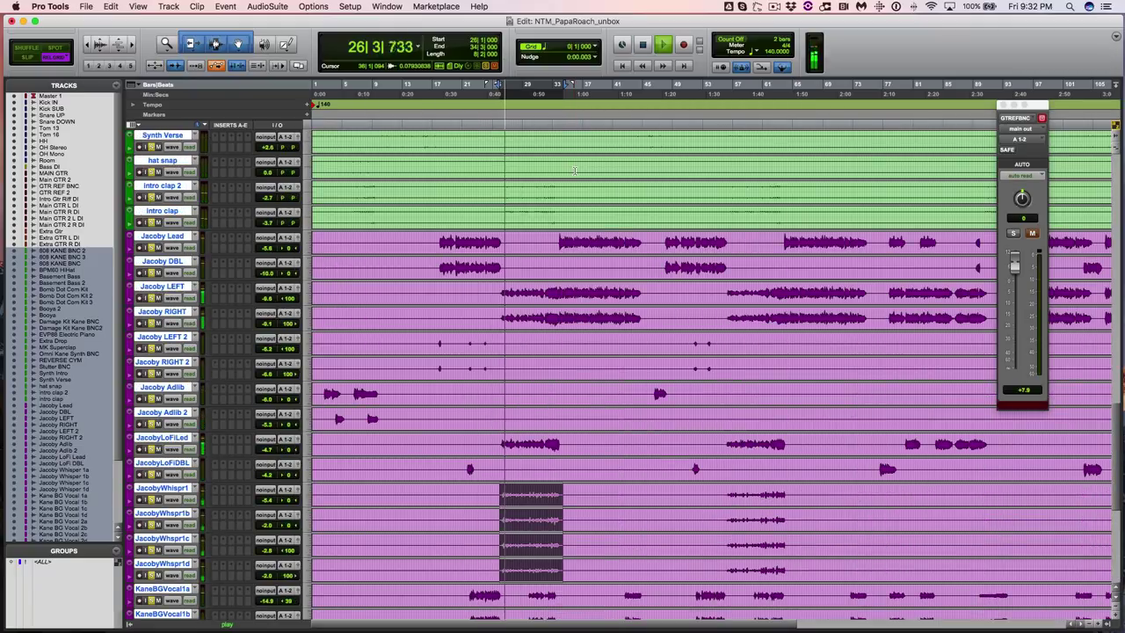
pyautogui.click(500, 266)
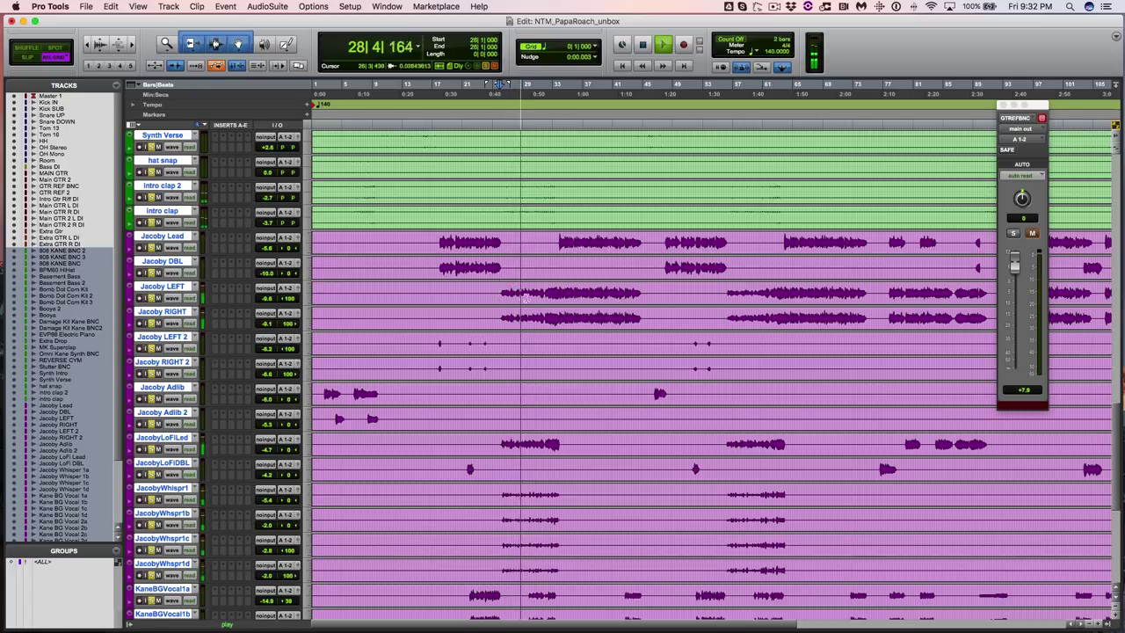
pyautogui.scroll(-6, 525, 301)
pyautogui.scroll(-1, 526, 301)
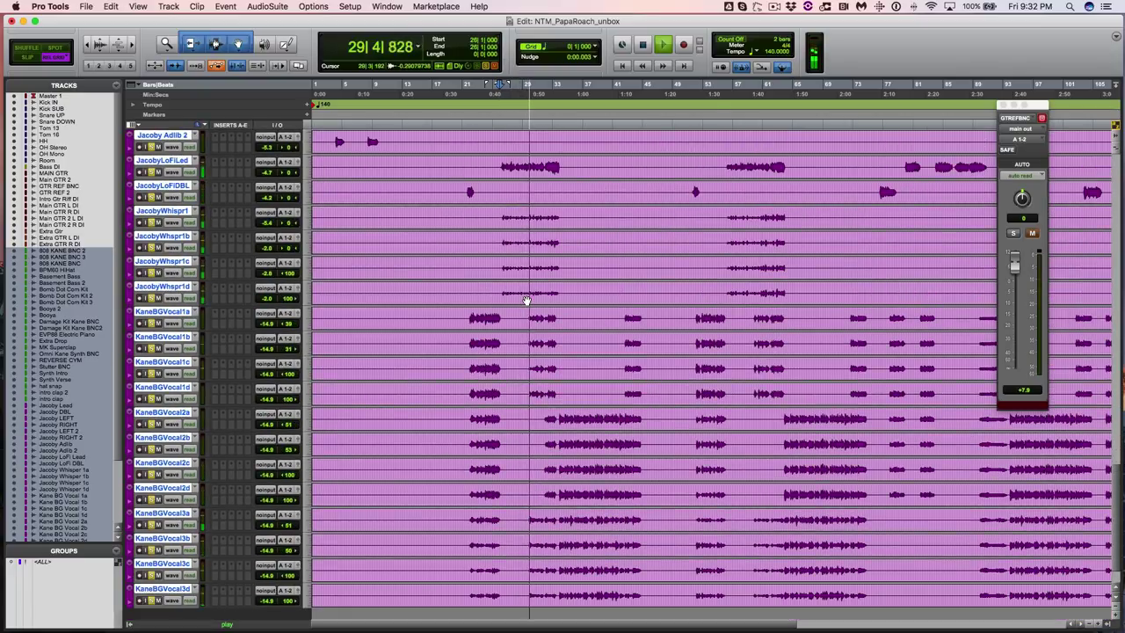
pyautogui.scroll(1, 525, 300)
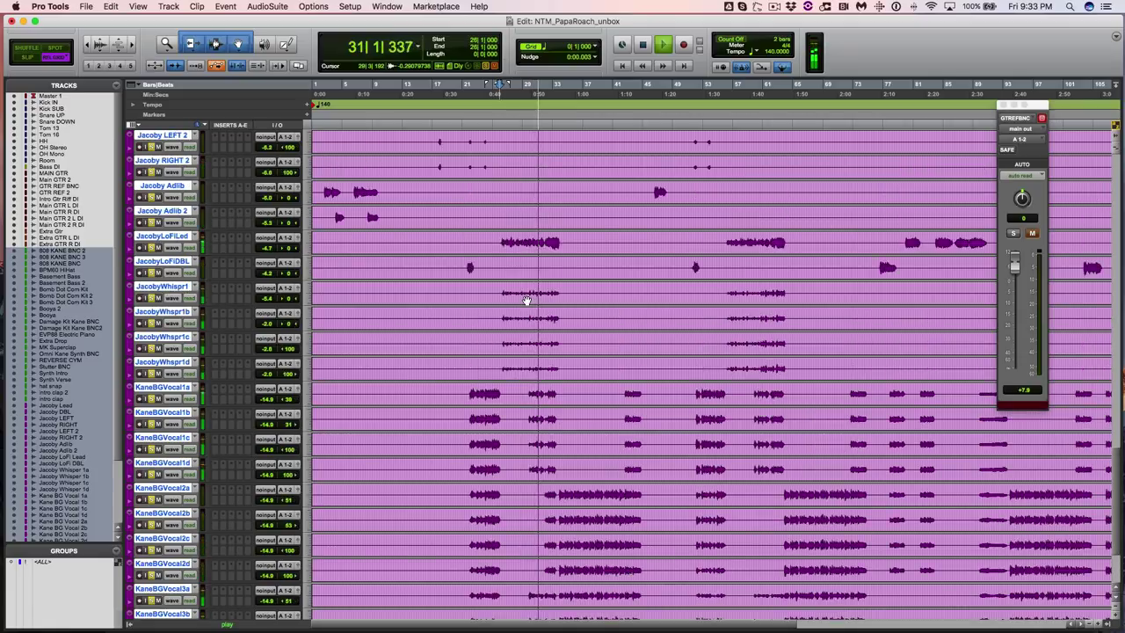
pyautogui.scroll(2, 525, 300)
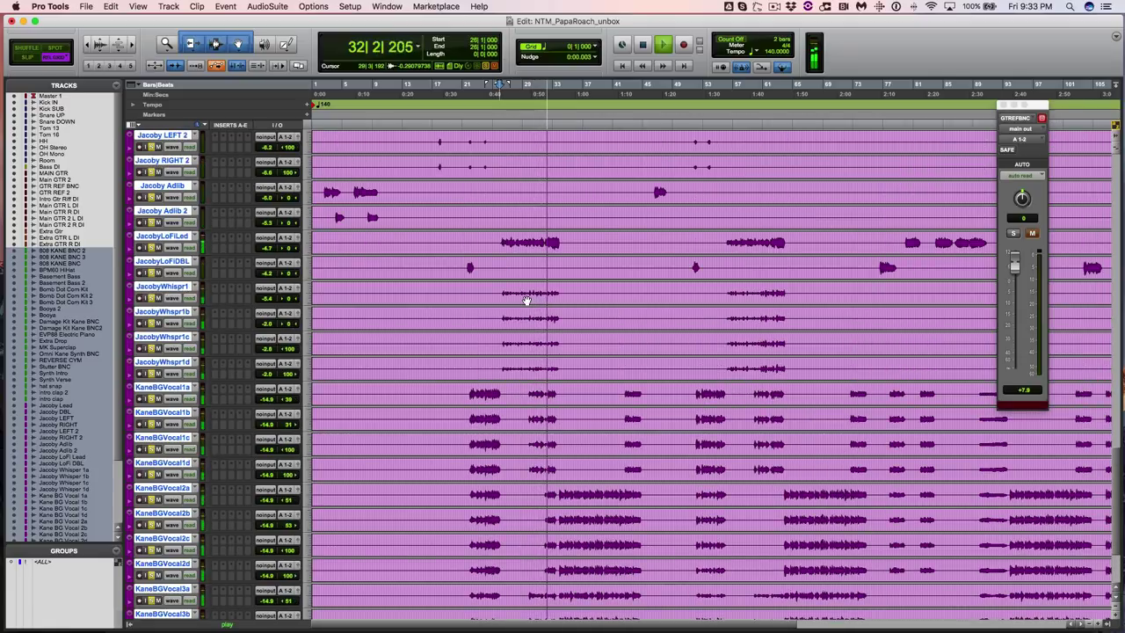
pyautogui.scroll(-3, 525, 301)
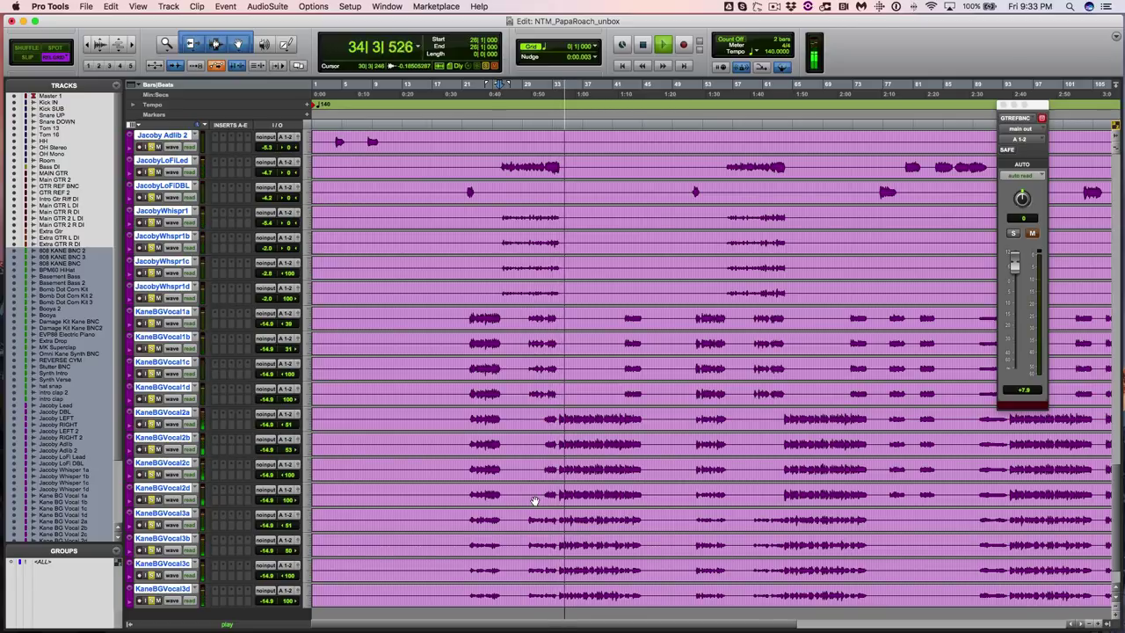
pyautogui.press('space')
pyautogui.click(497, 266)
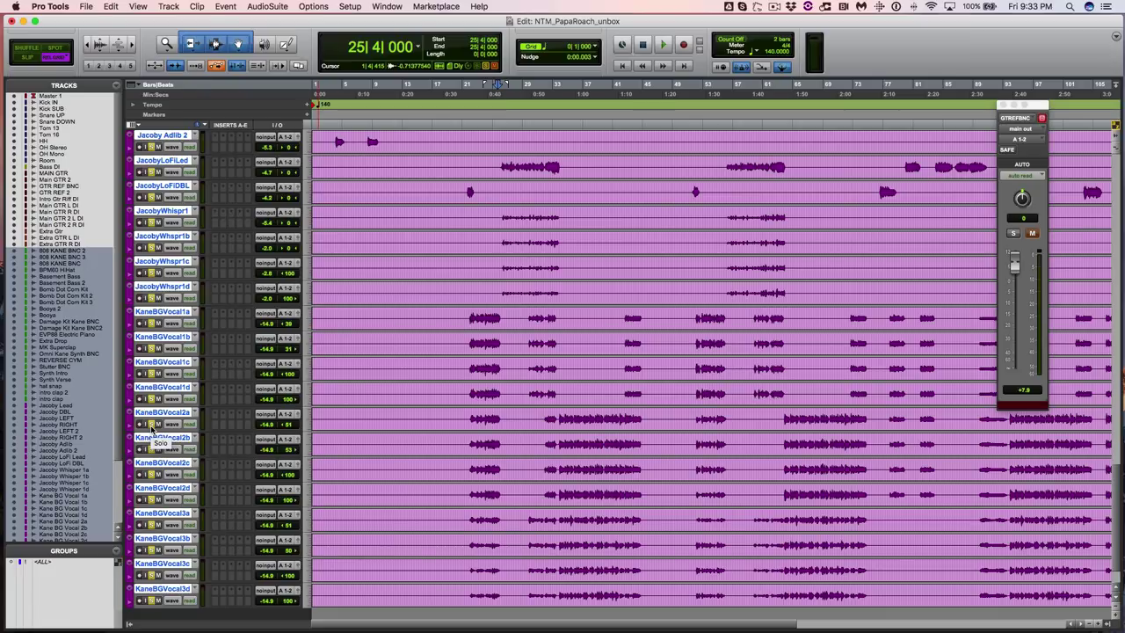
pyautogui.press('space')
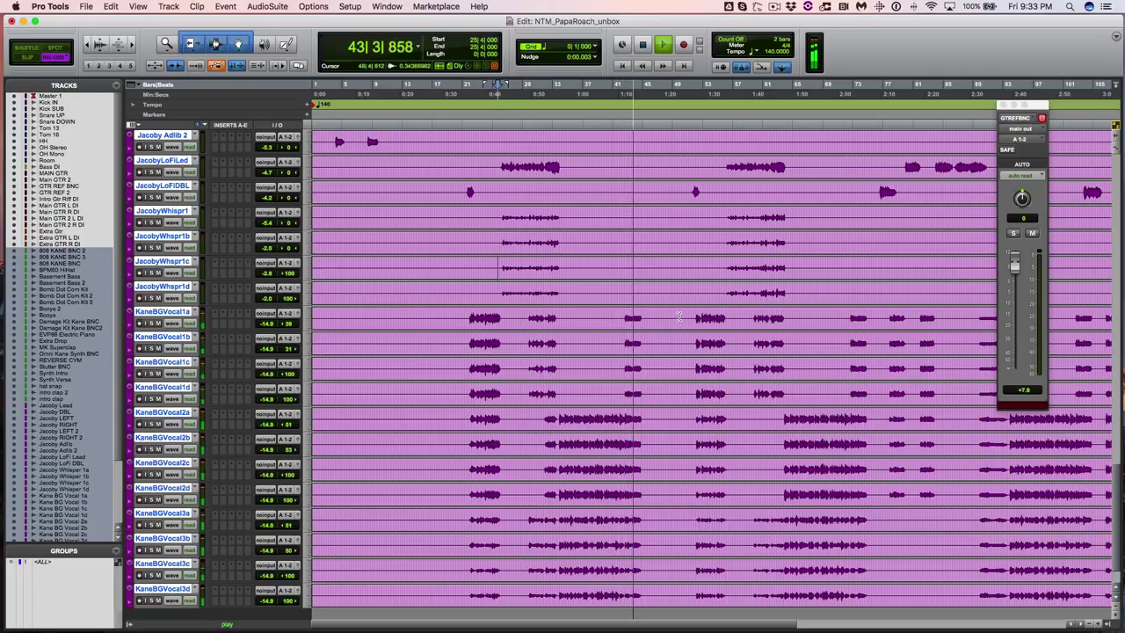
pyautogui.press('space')
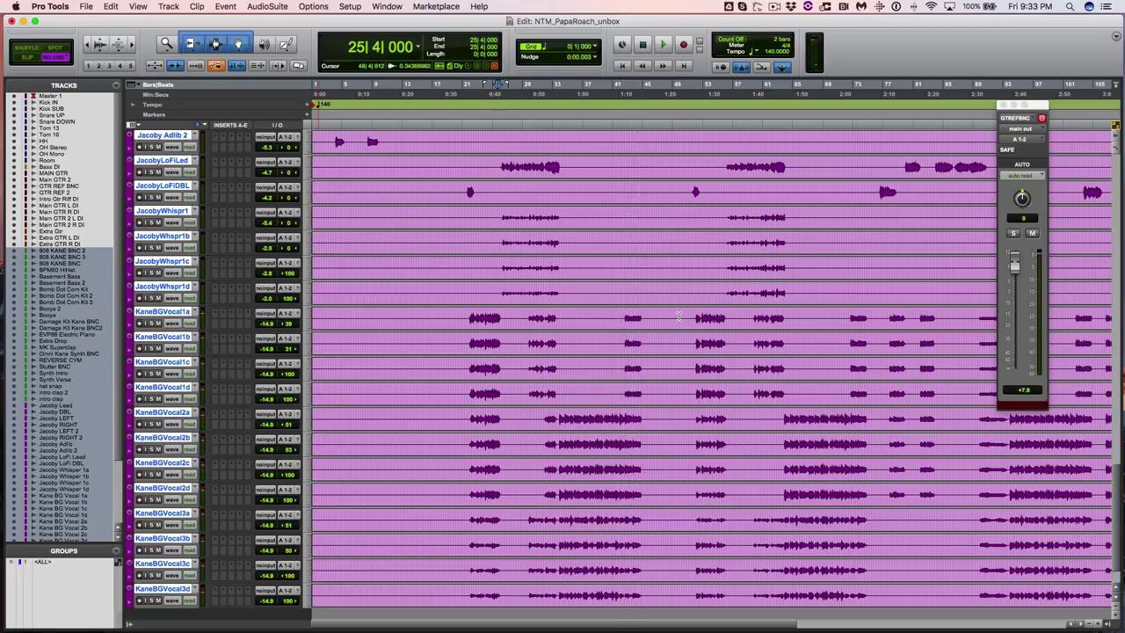
# Mute JacobyLoFiLed and play the vocals from bar 83|4 to about bar 86
pyautogui.scroll(3, 679, 317)
pyautogui.press('r')
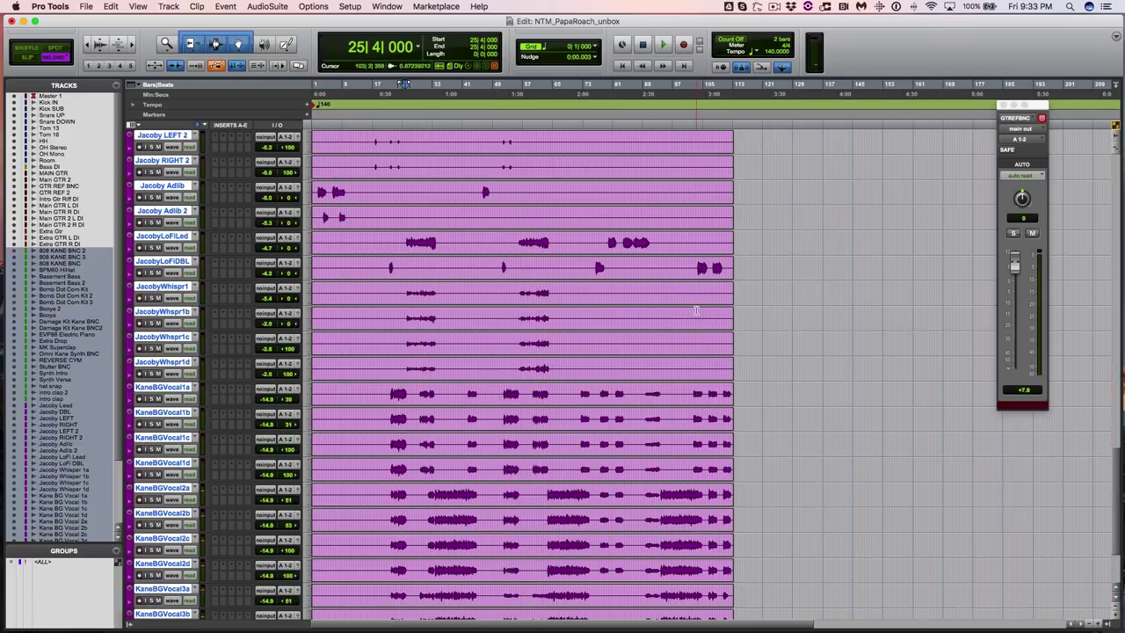
pyautogui.press('t')
pyautogui.hscroll(5, 795, 273)
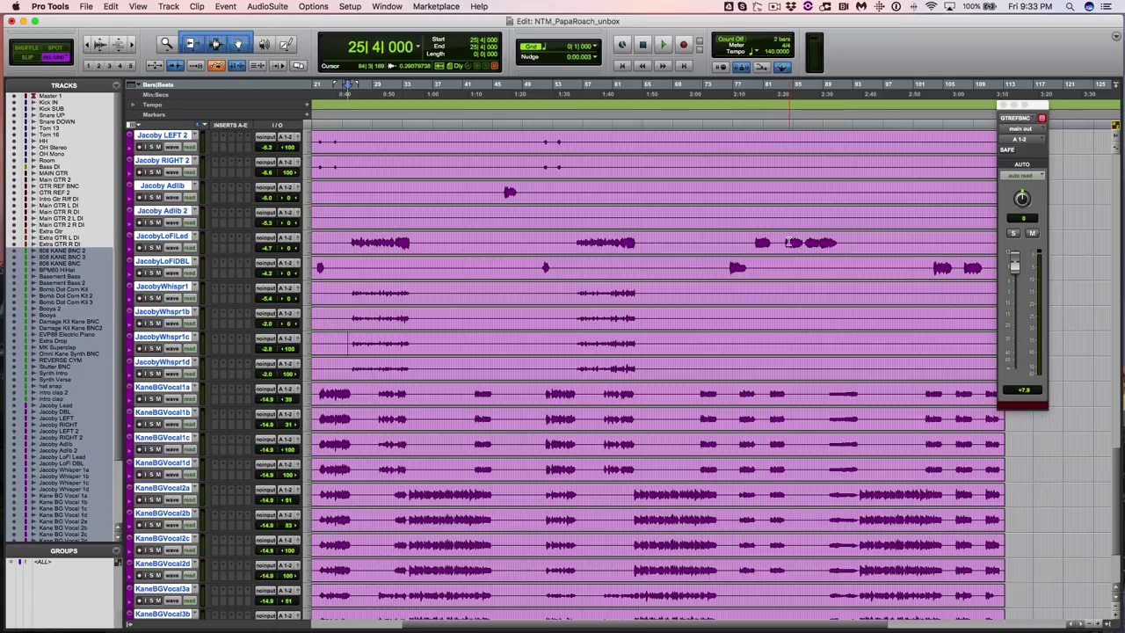
pyautogui.click(784, 243)
pyautogui.click(157, 247)
pyautogui.press('space')
pyautogui.press('space')
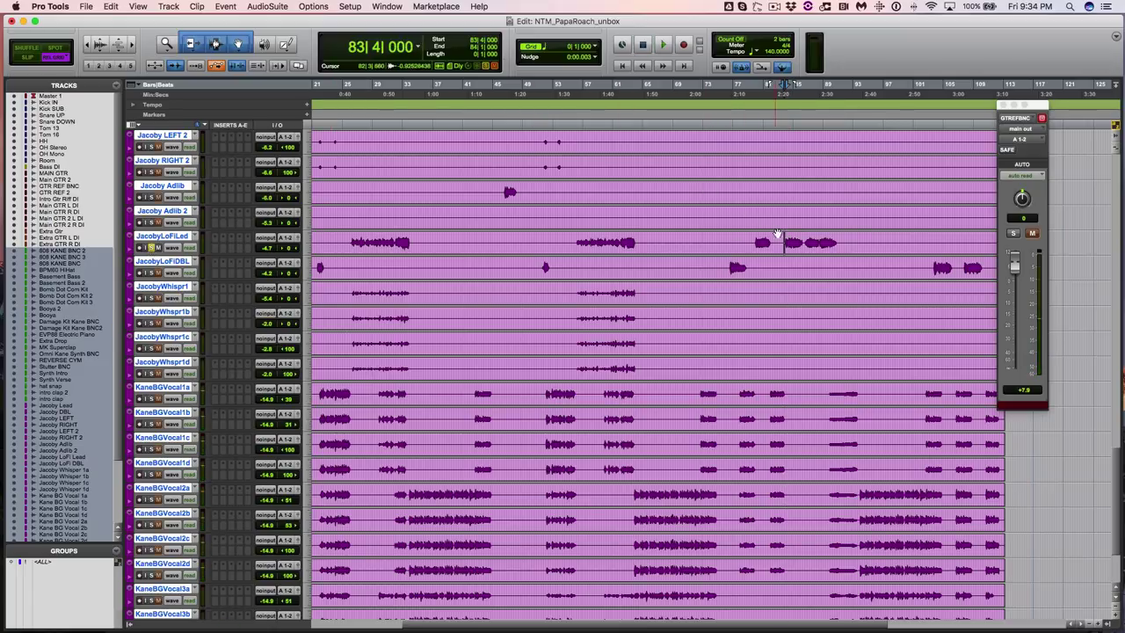
pyautogui.press('space')
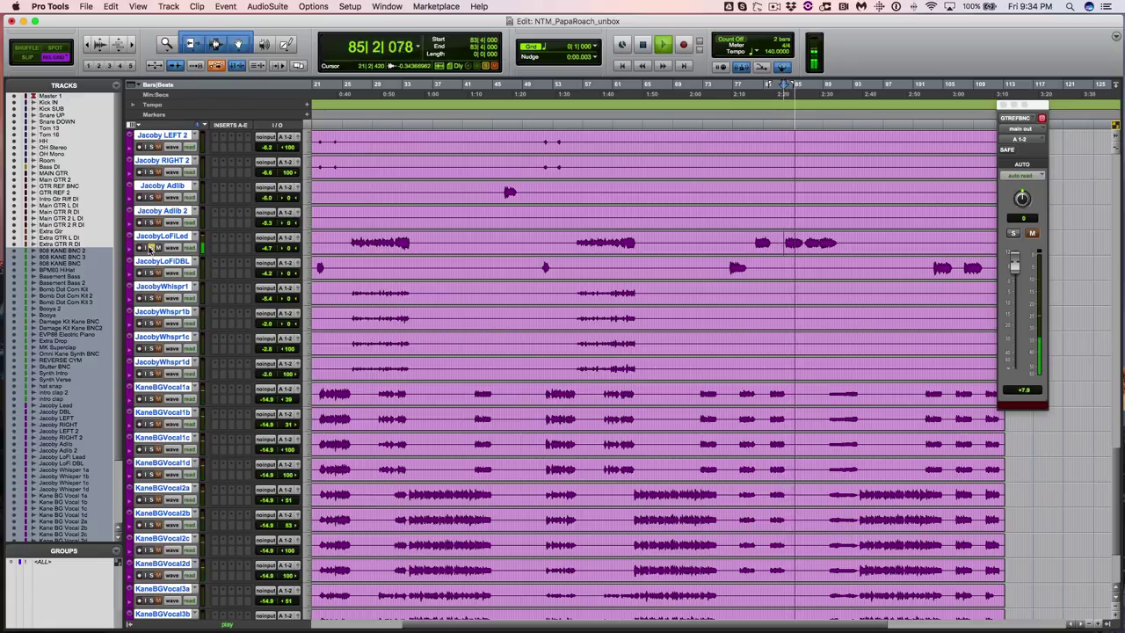
pyautogui.press('space')
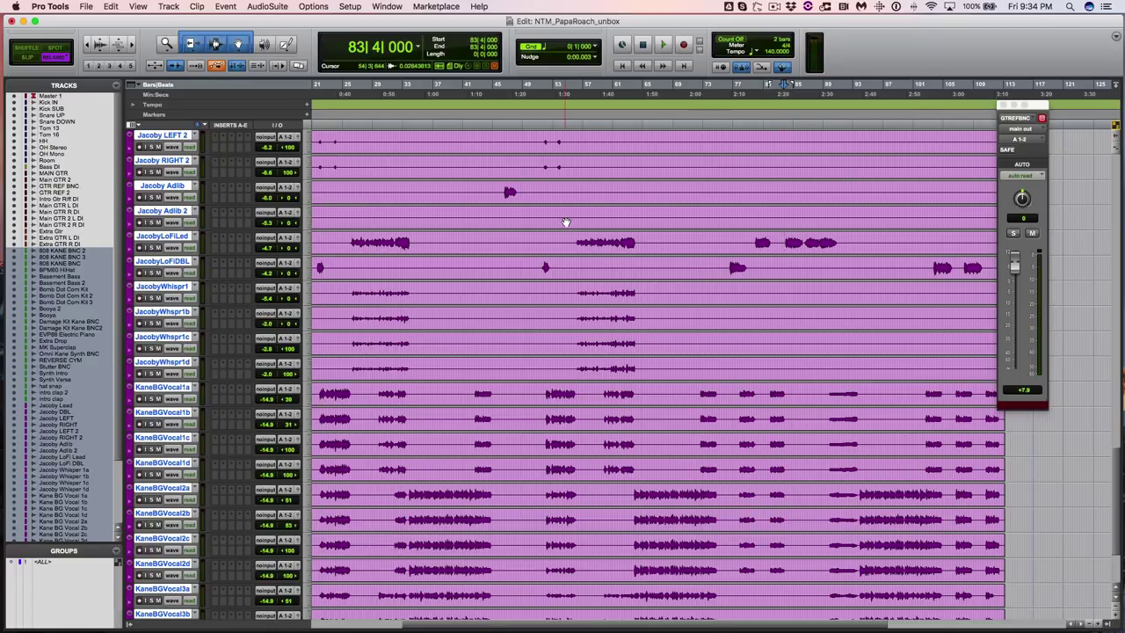
pyautogui.scroll(7, 562, 225)
# Play the vocals from bar 77|3 on Jacoby LEFT to about bar 90, then stop
pyautogui.click(740, 264)
pyautogui.press('space')
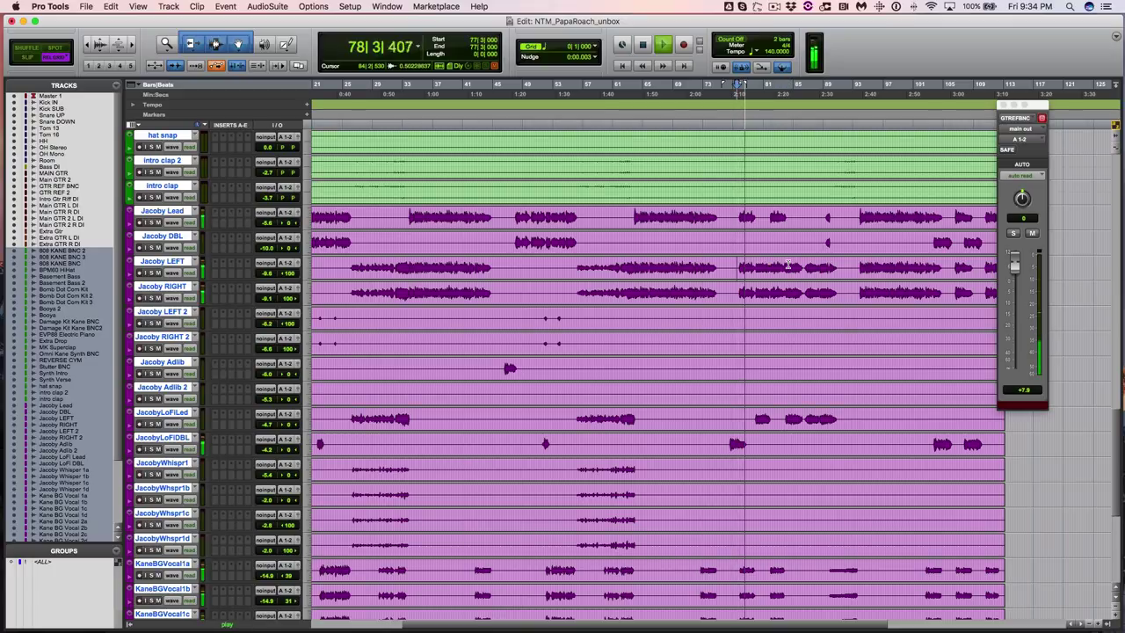
pyautogui.scroll(6, 787, 264)
pyautogui.scroll(20, 788, 263)
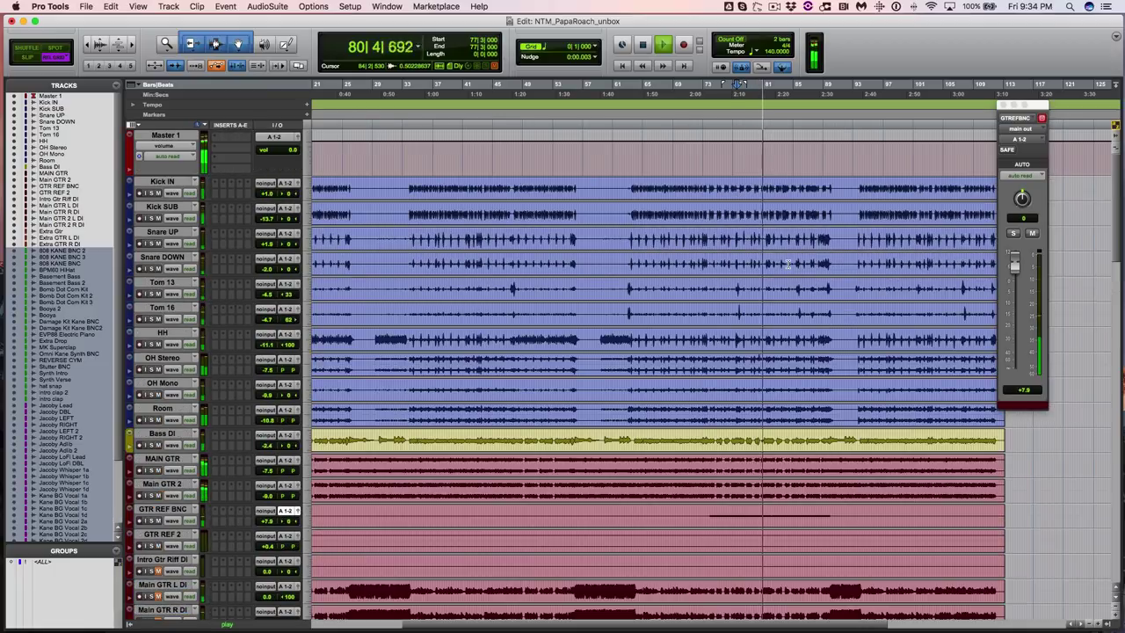
pyautogui.scroll(-20, 789, 264)
pyautogui.scroll(-12, 788, 264)
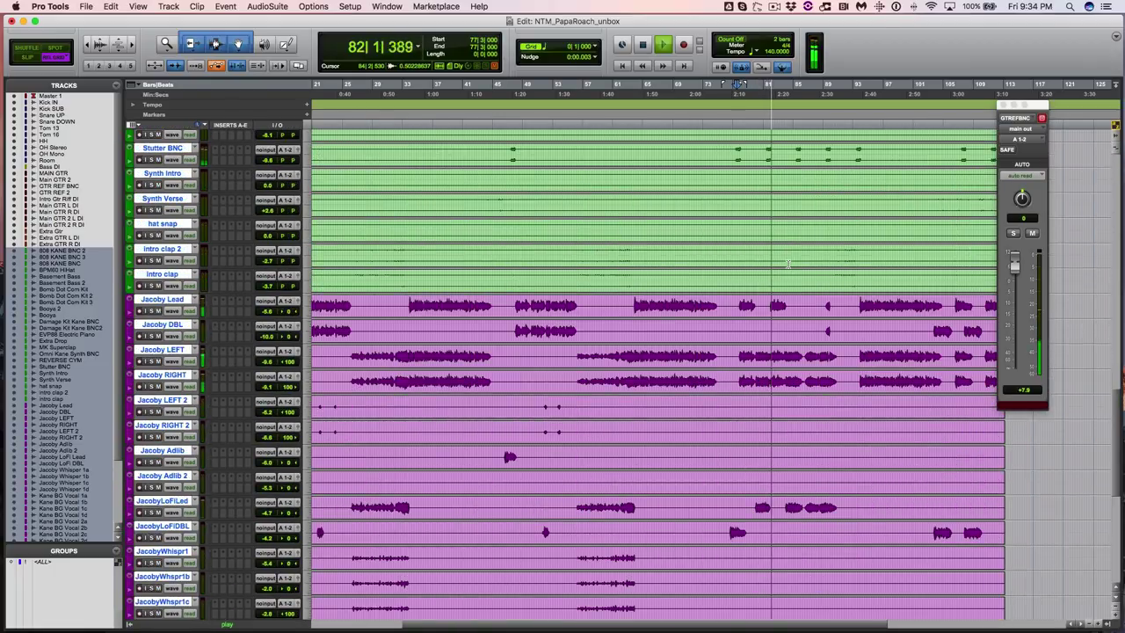
pyautogui.scroll(-4, 788, 264)
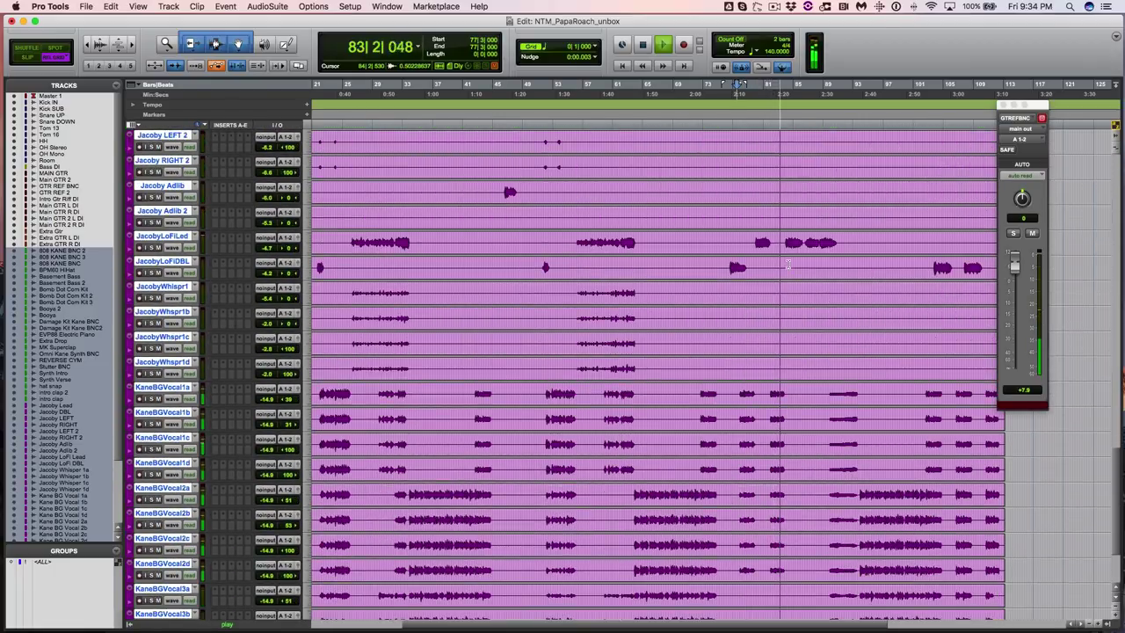
pyautogui.scroll(-5, 789, 264)
pyautogui.scroll(6, 788, 263)
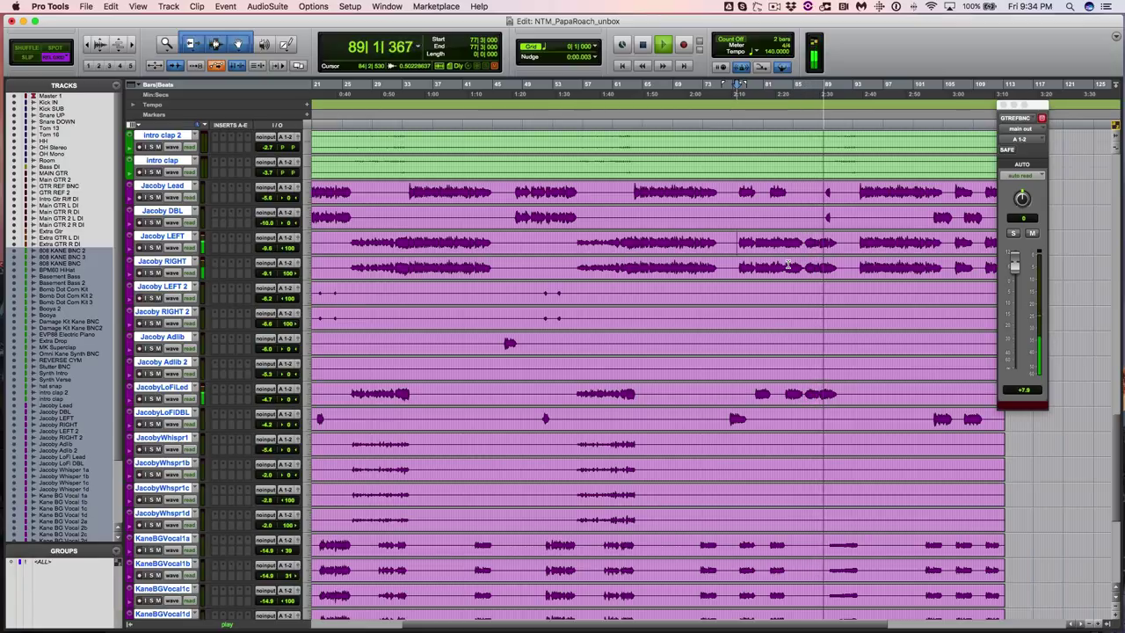
pyautogui.scroll(-9, 789, 263)
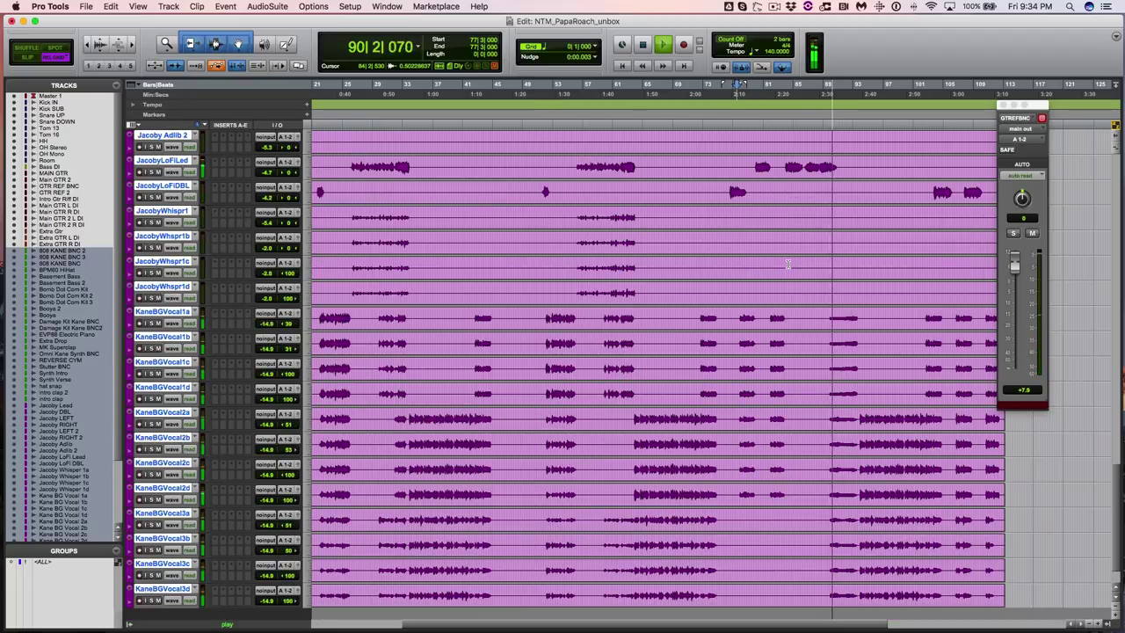
pyautogui.press('space')
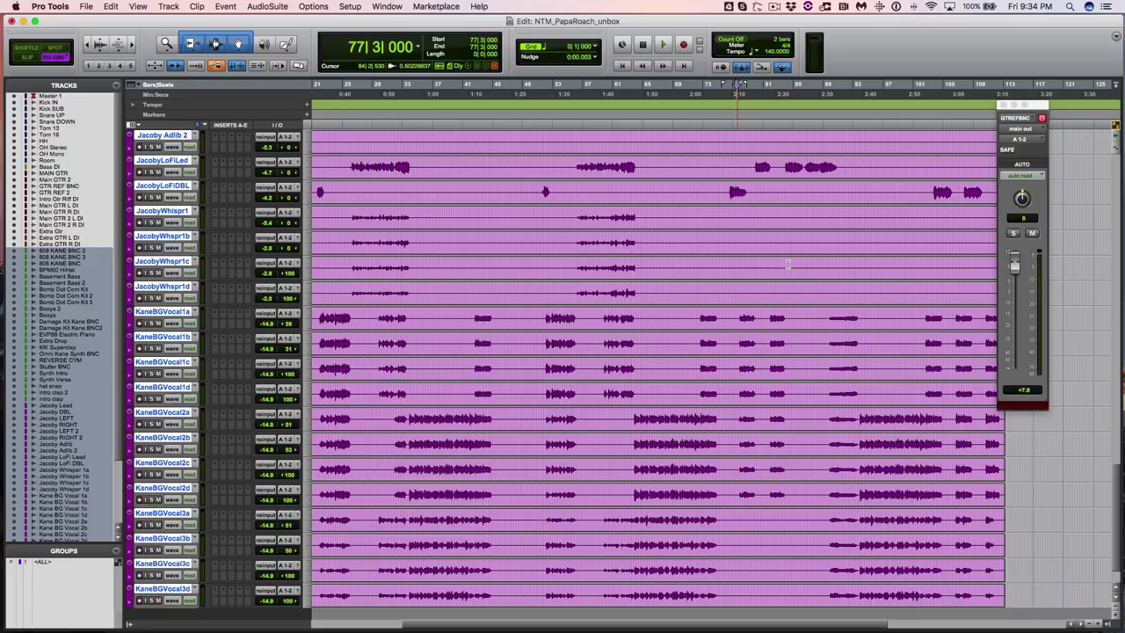
pyautogui.scroll(4, 788, 264)
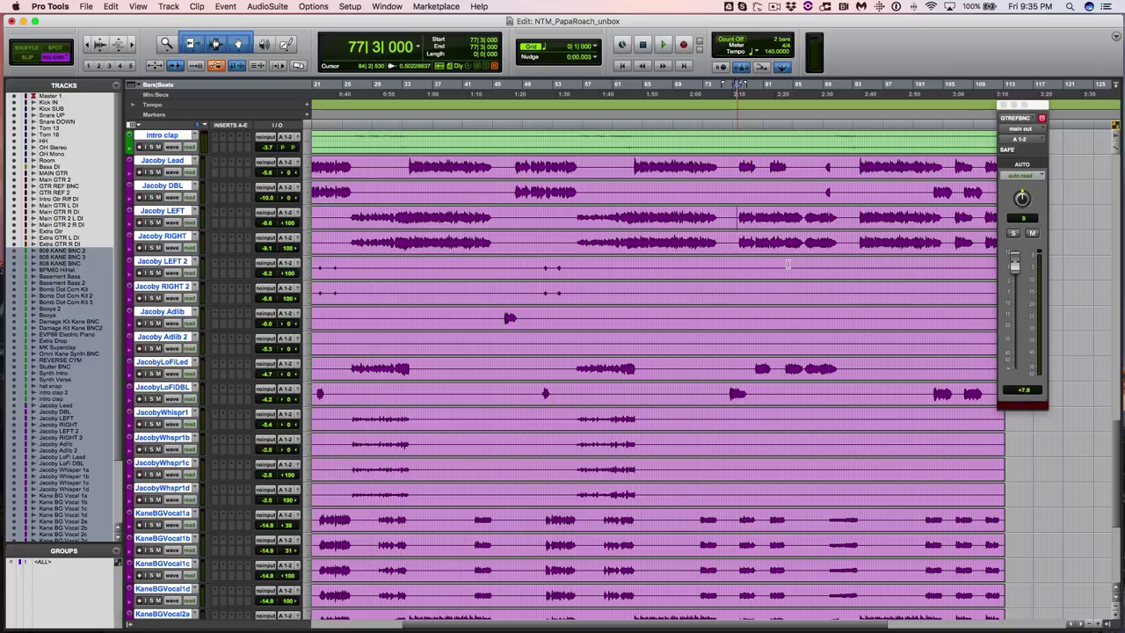
pyautogui.scroll(-8, 788, 322)
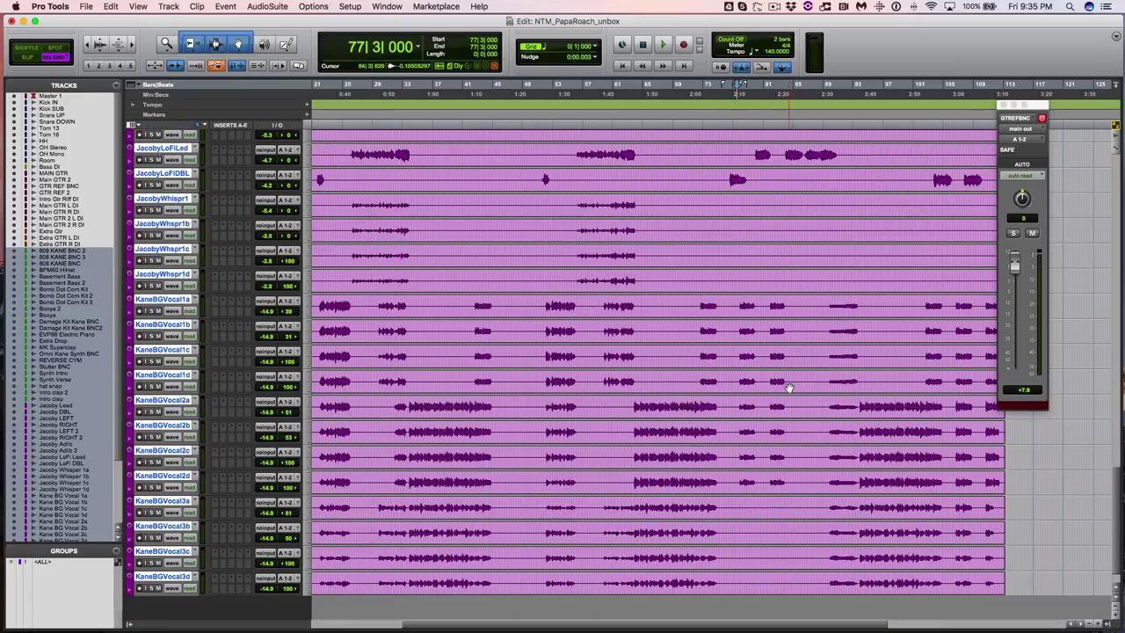
pyautogui.scroll(20, 789, 388)
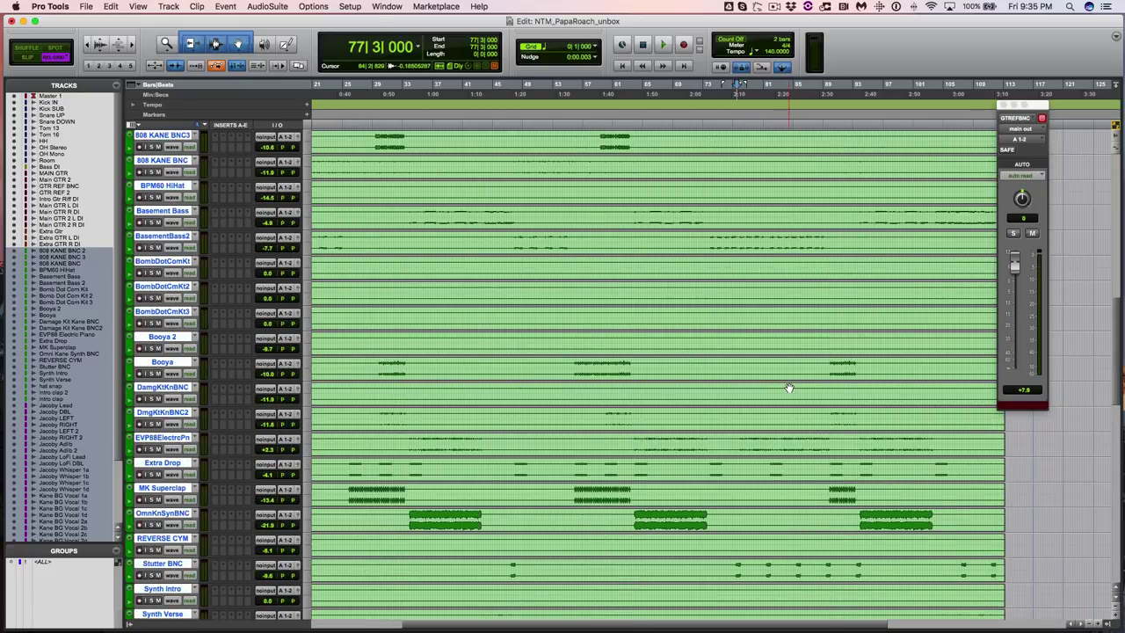
pyautogui.scroll(2, 788, 387)
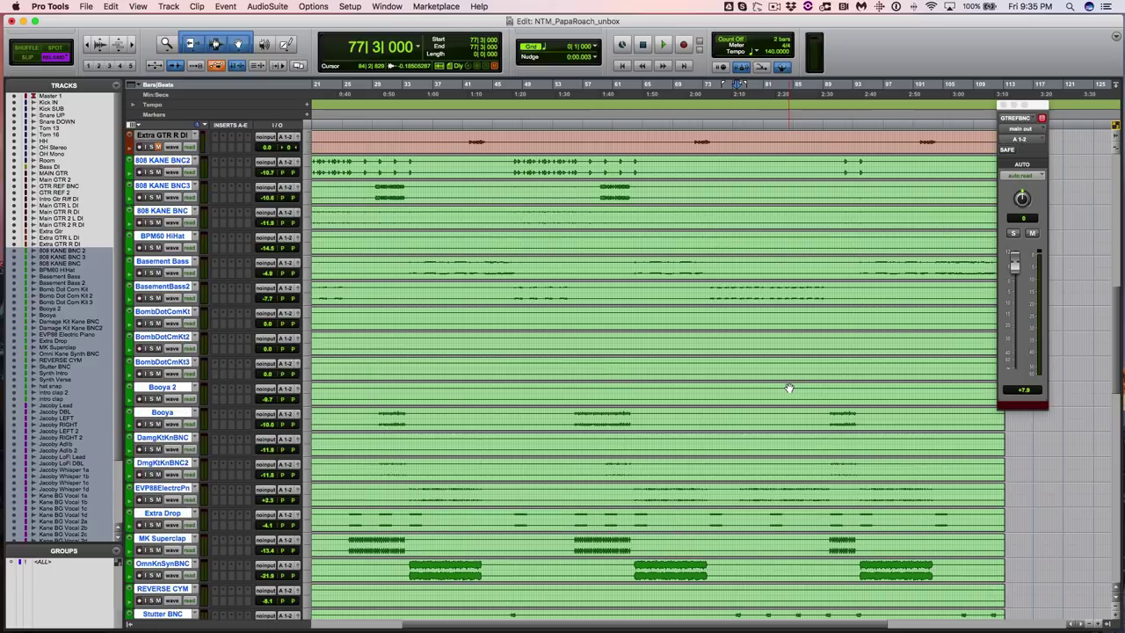